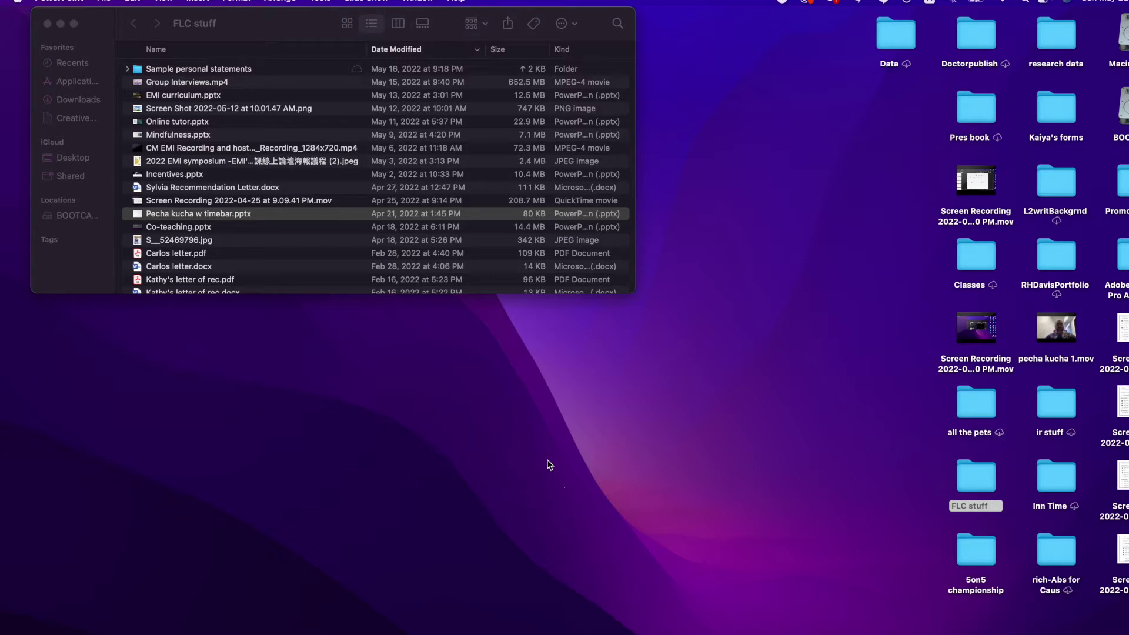
Step: Open the Pecha kucha w timebar presentation and search online pictures for "compsite materials" for slide 1
double_click(231, 214)
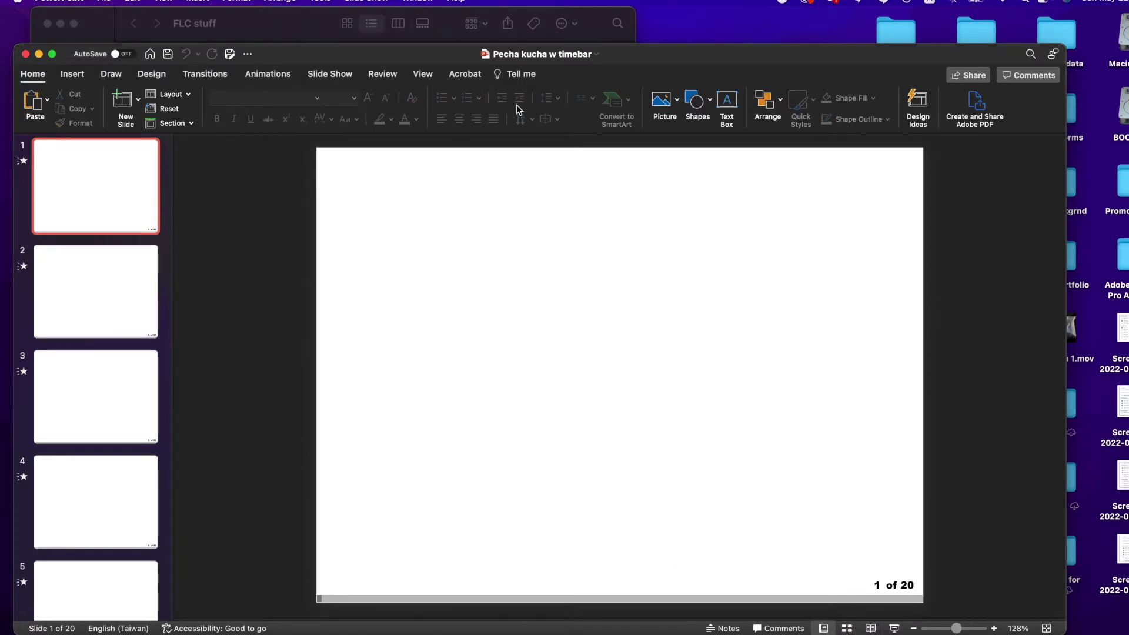
click(81, 77)
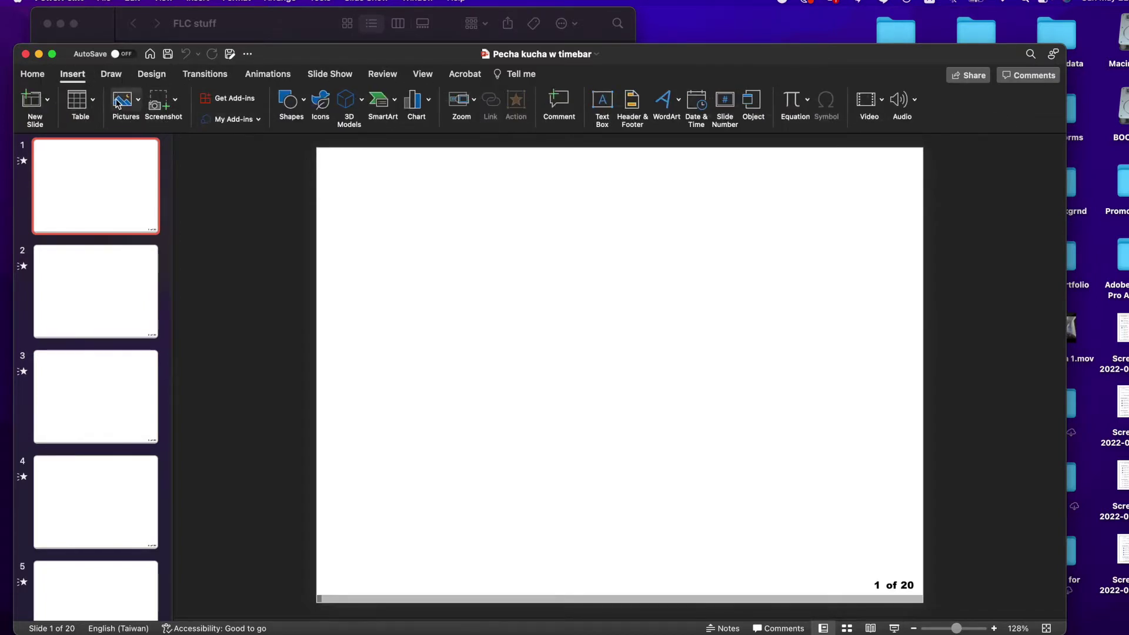
click(121, 105)
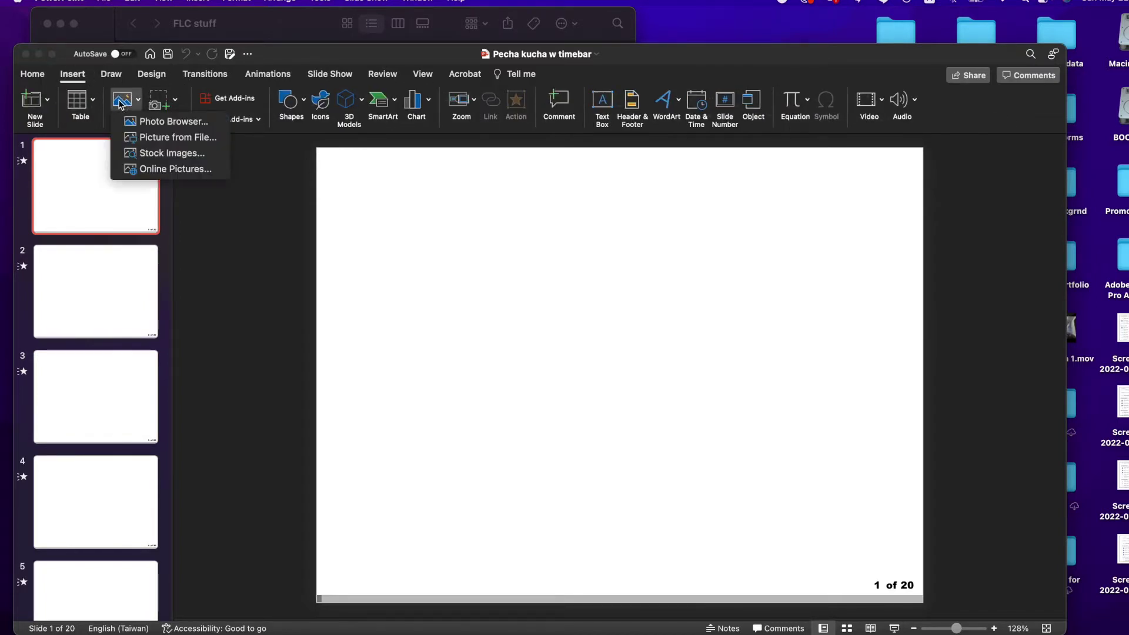
click(131, 168)
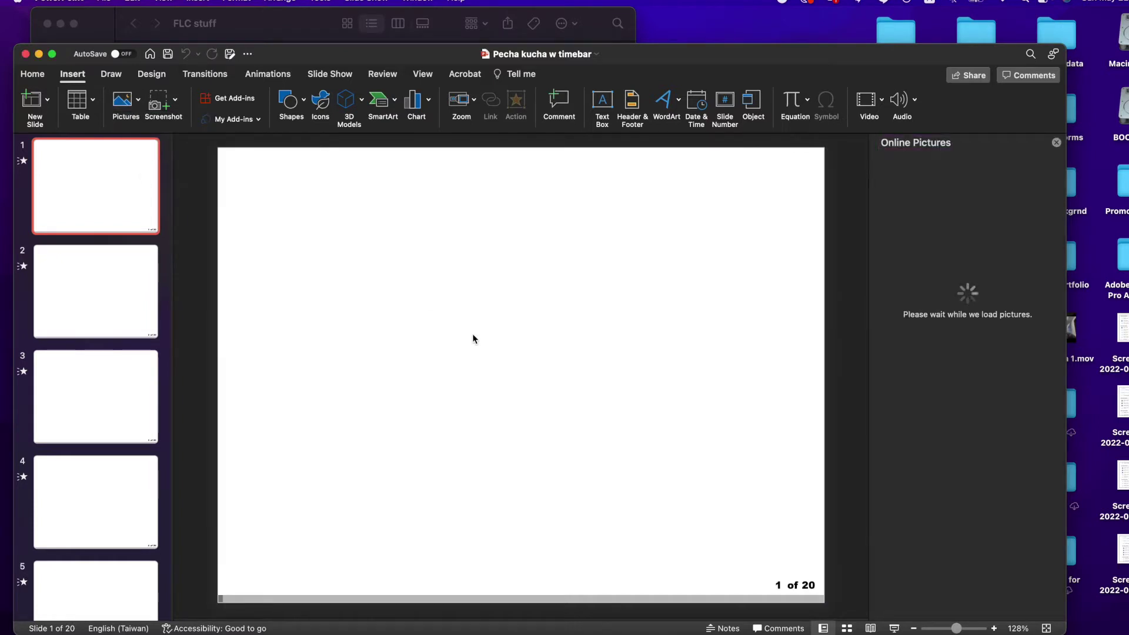
click(974, 168)
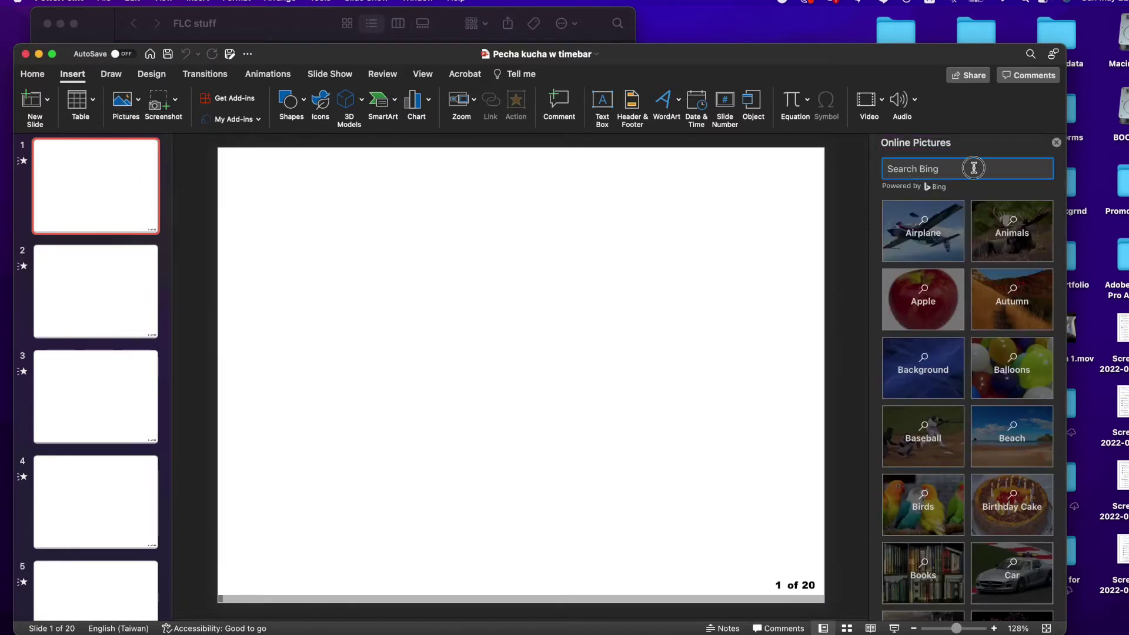
text(compsite materials)
key(Return)
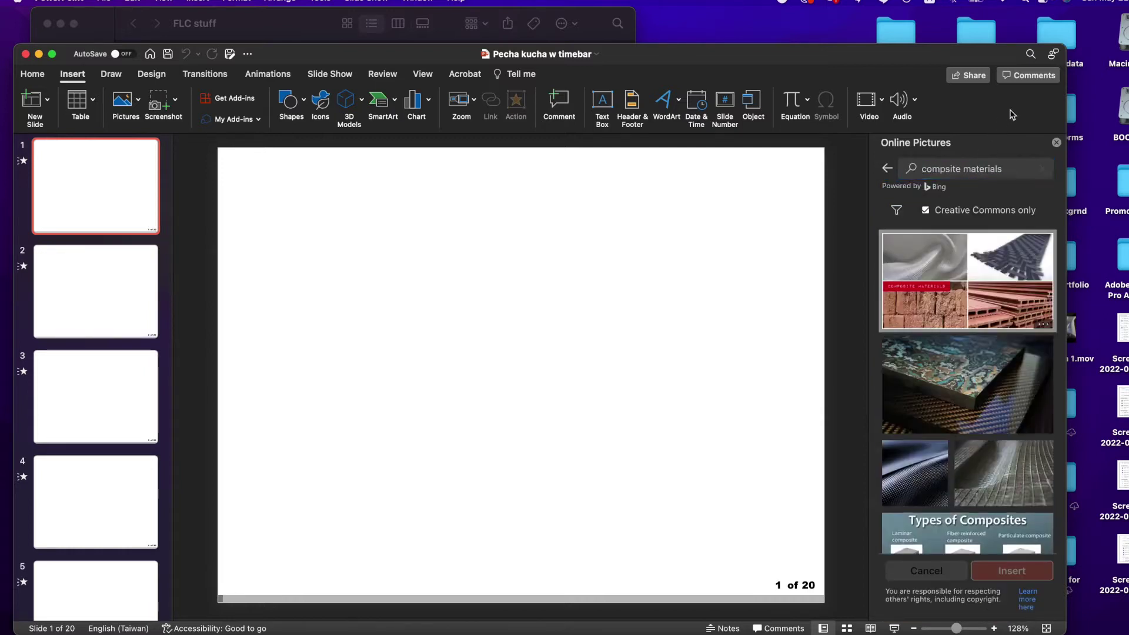
Step: Insert the four-panel composite materials picture on slide 1 and delete its attribution caption
click(997, 274)
click(1005, 575)
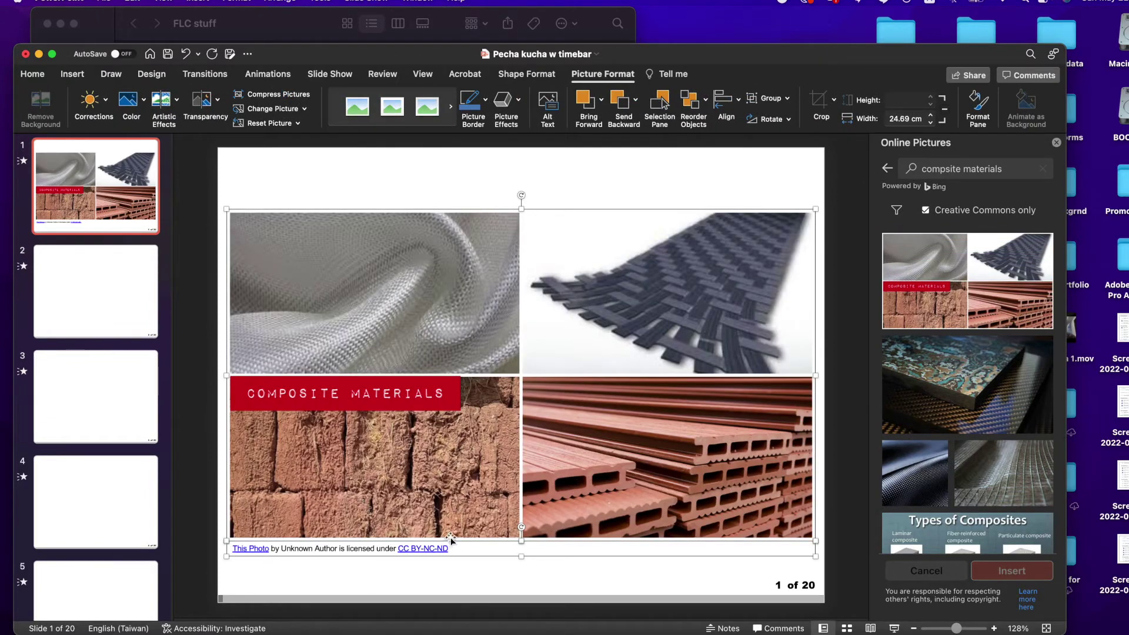
click(470, 551)
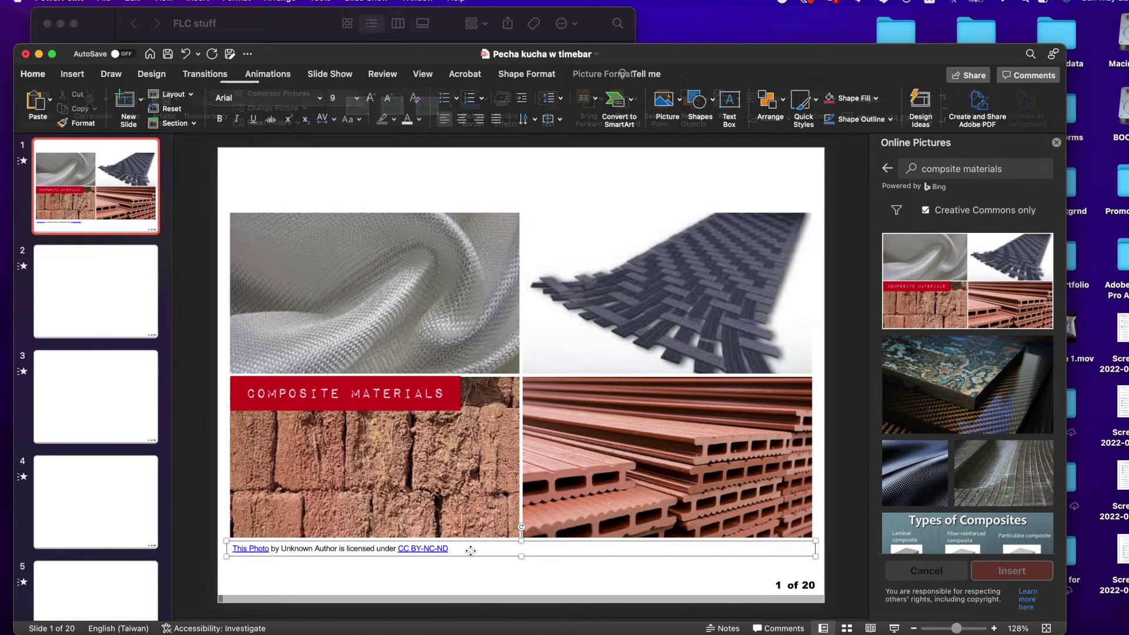
key(Delete)
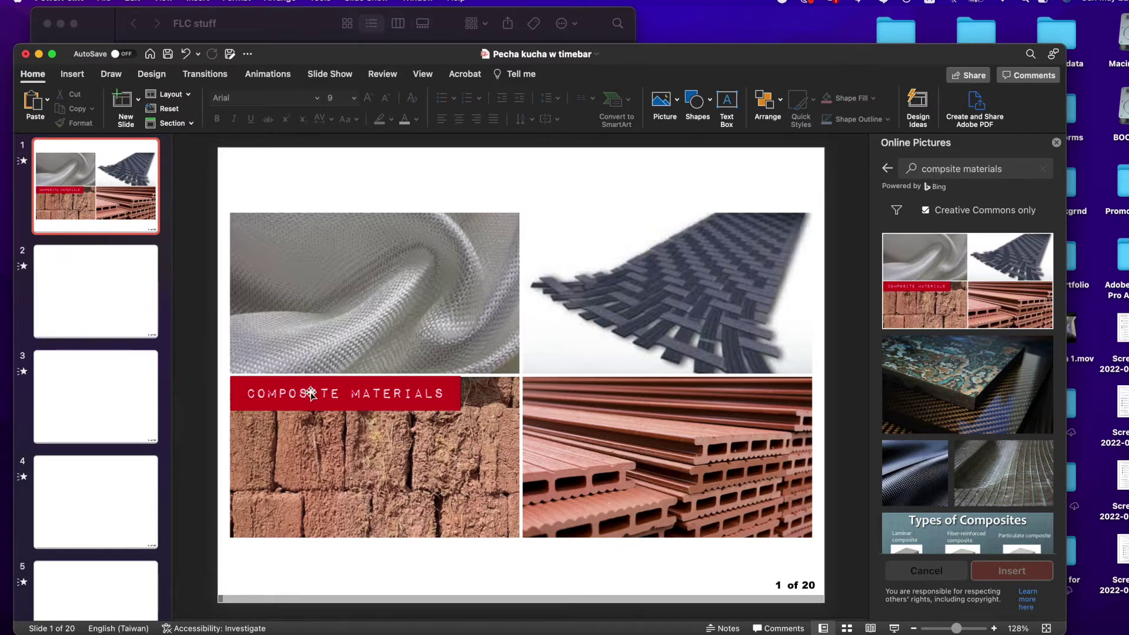
Step: Shrink the four-panel picture to a bit over half the slide's width and place it in the slide's upper-left area
click(525, 271)
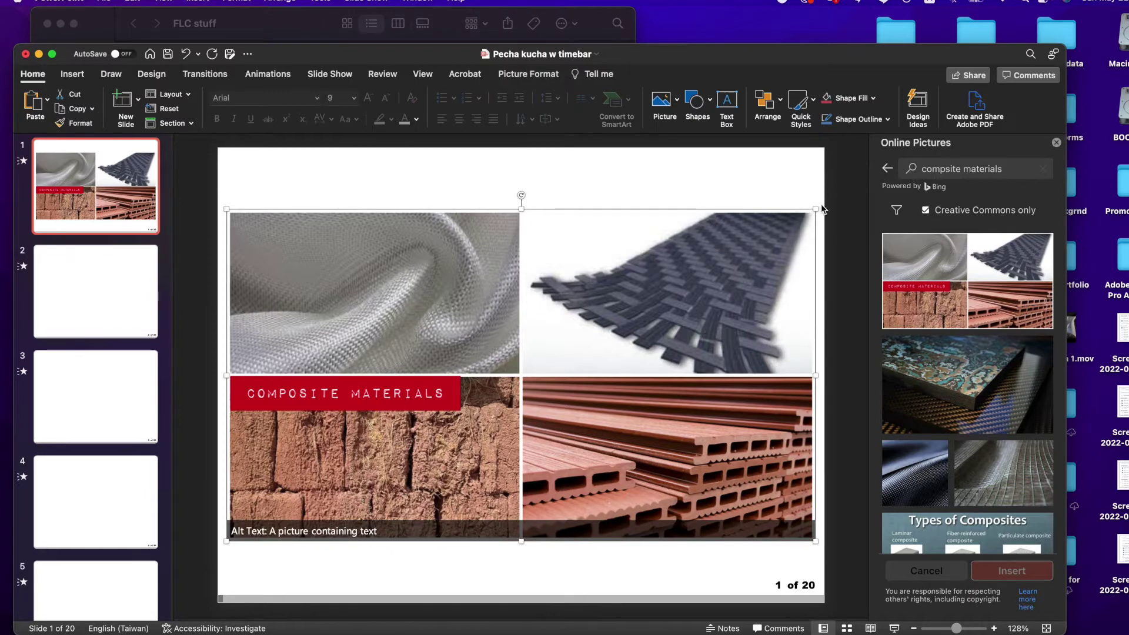
drag(815, 207, 433, 307)
drag(417, 354, 419, 206)
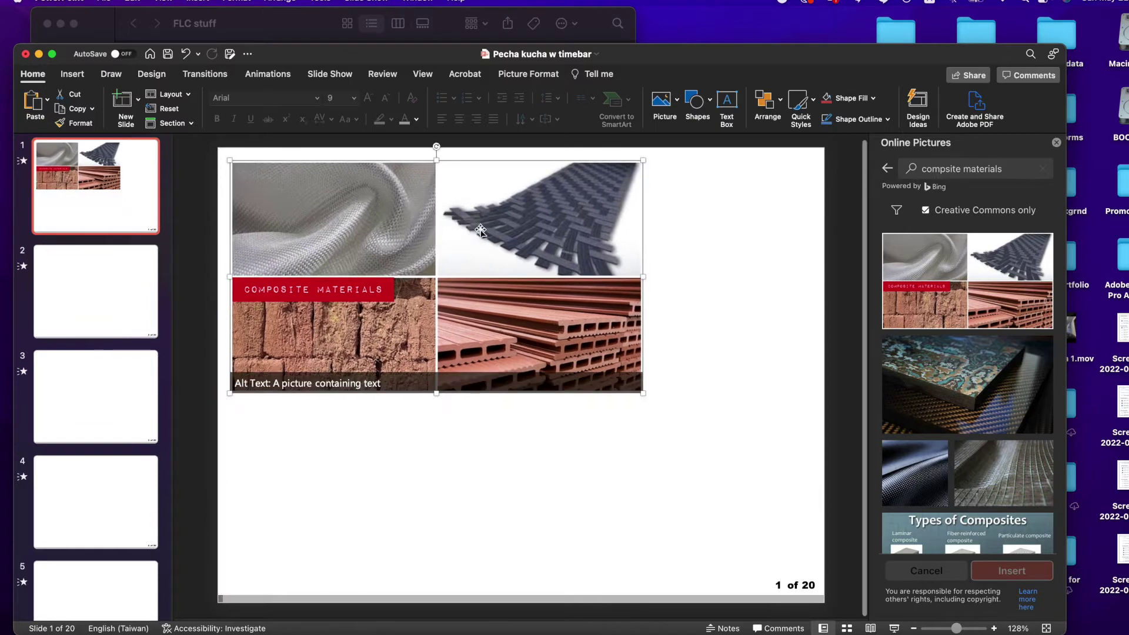
mouse_move(641, 394)
mouse_down()
mouse_move(584, 400)
mouse_move(654, 408)
mouse_up()
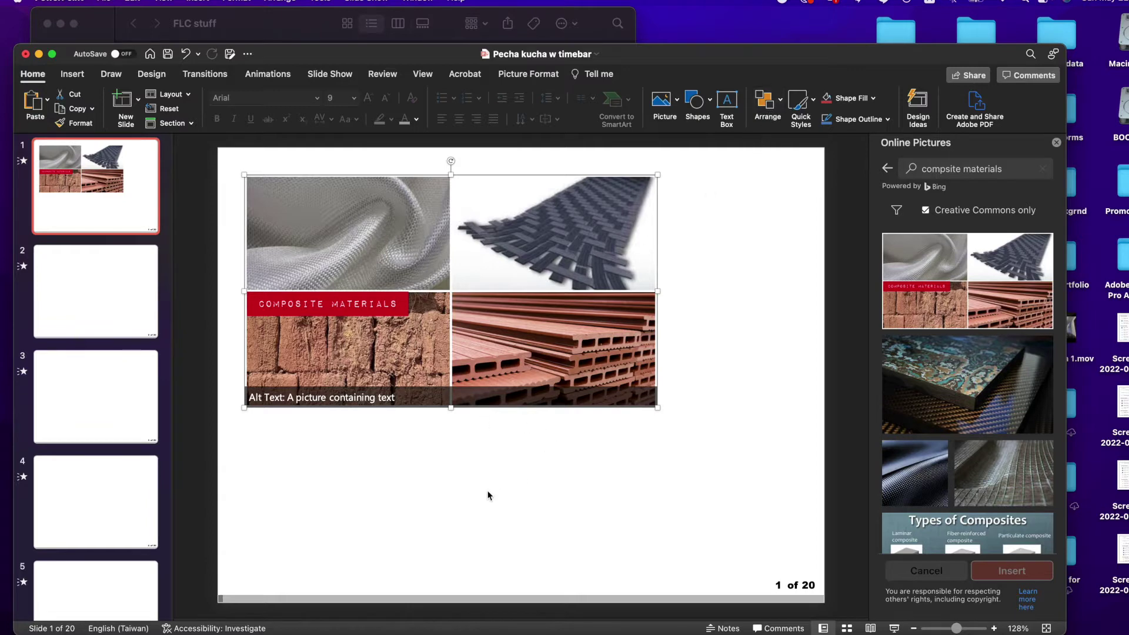
drag(658, 407, 522, 382)
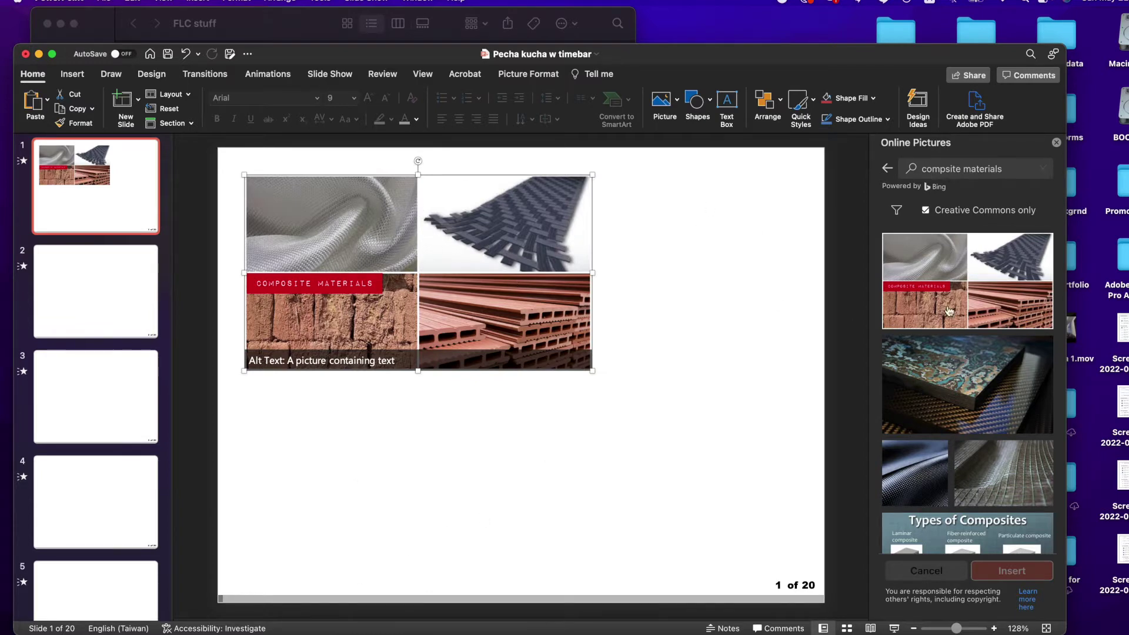
Step: Undo the changes on slide 1 back to before the four-panel picture was inserted
scroll(917, 388, down, 2)
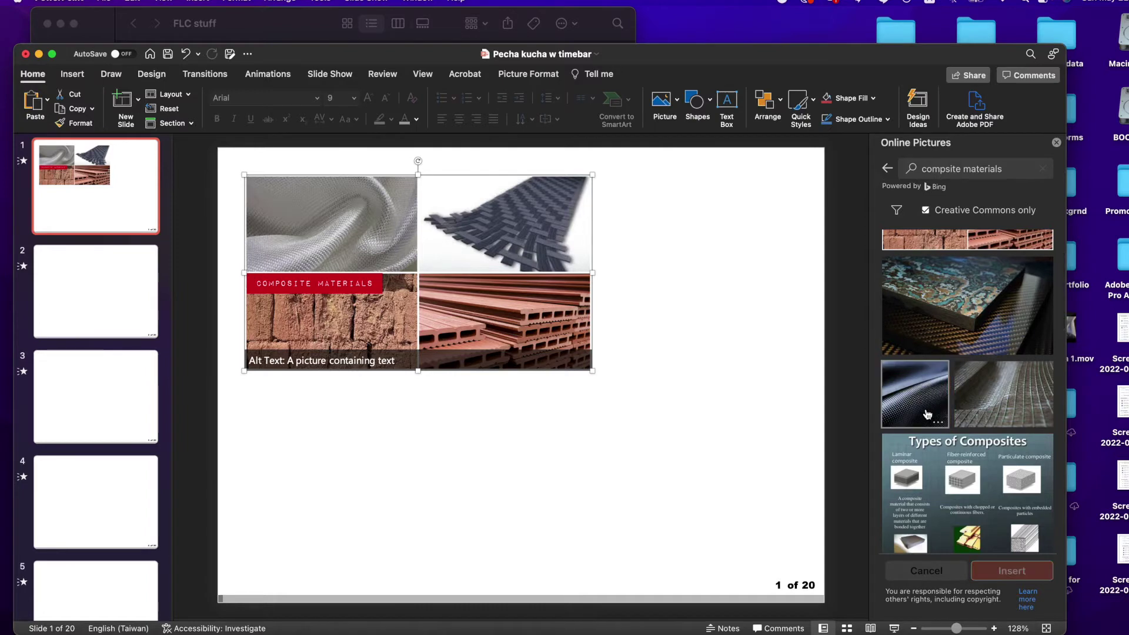
drag(519, 250, 512, 242)
key(super+z)
key(super+z)
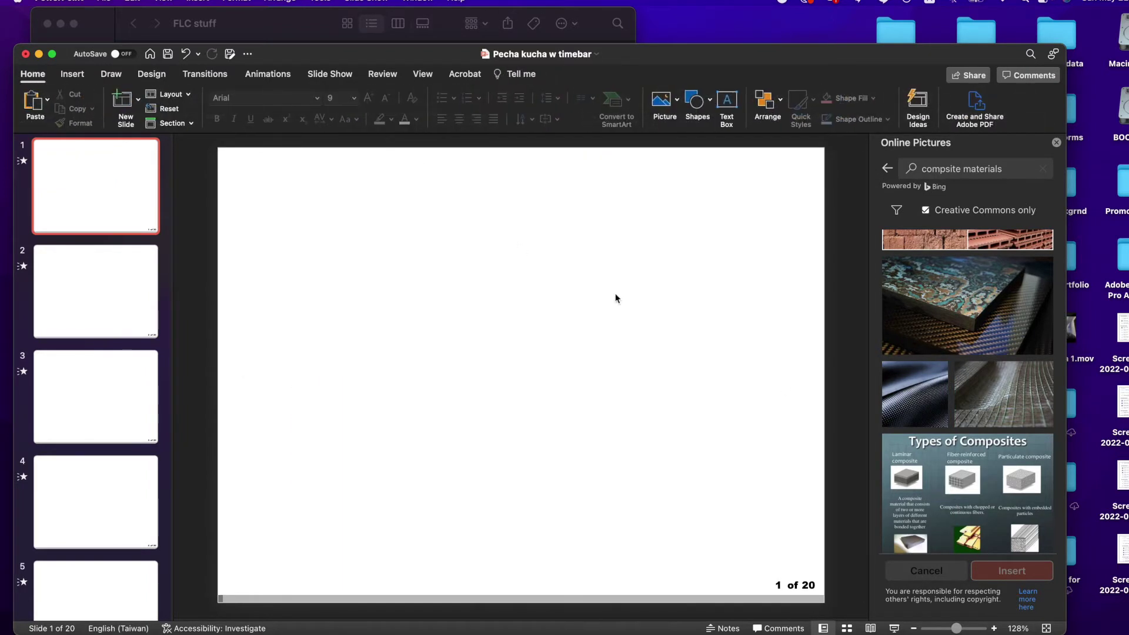
Step: Insert the dark woven fibre picture on slide 1 and shrink it to about 12.5 cm square in the slide's lower-left area
double_click(922, 404)
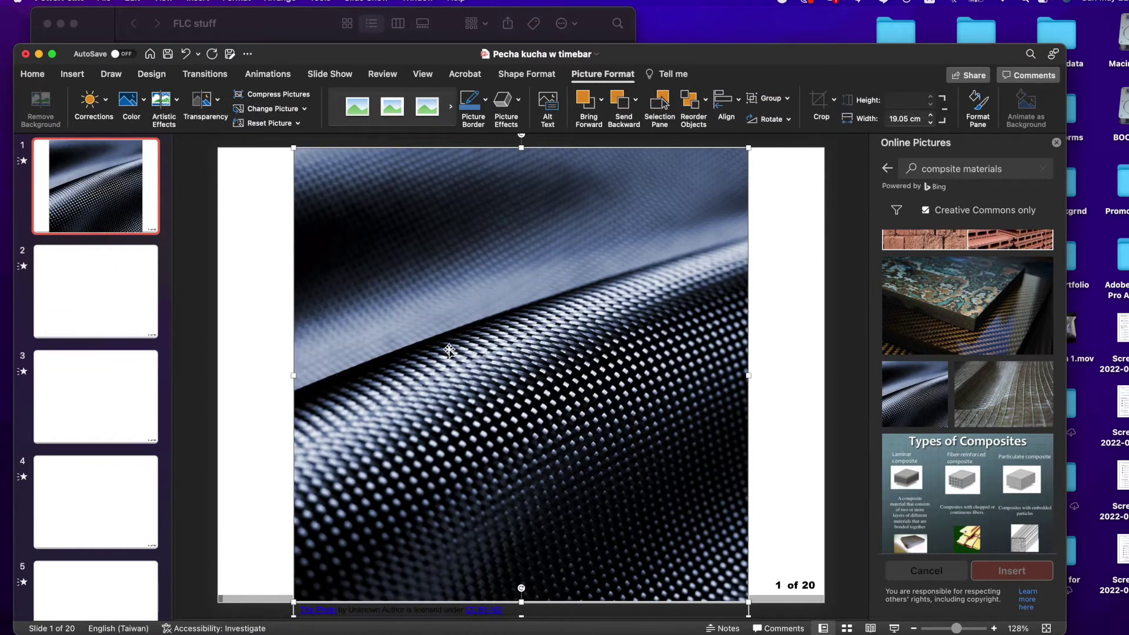
drag(291, 146, 393, 249)
drag(471, 311, 318, 258)
click(573, 194)
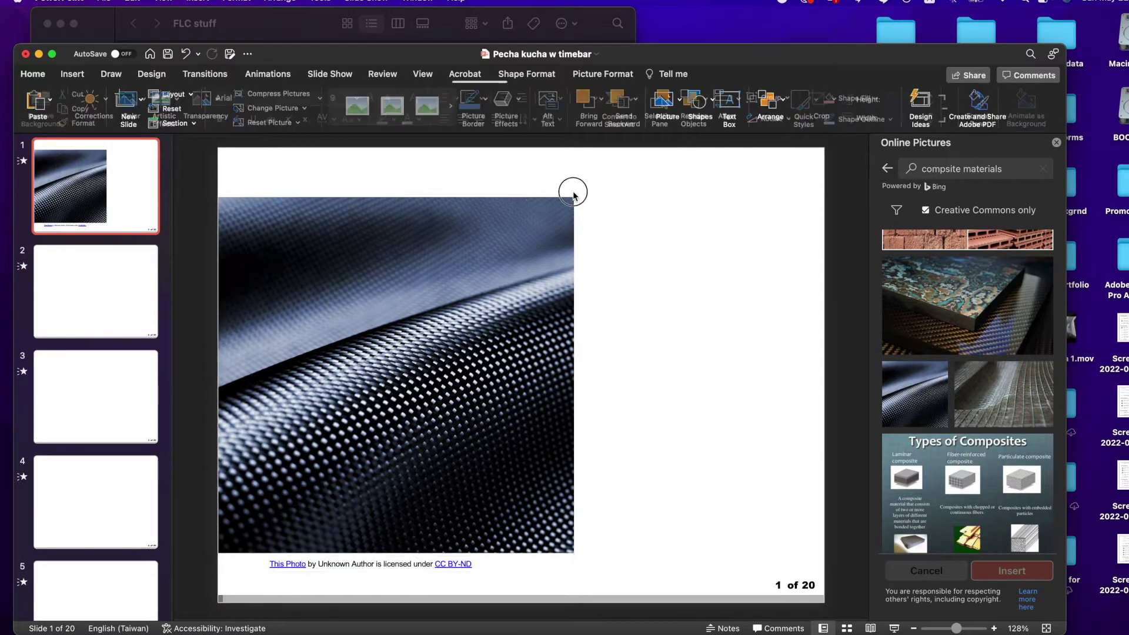
click(550, 203)
drag(575, 199, 465, 257)
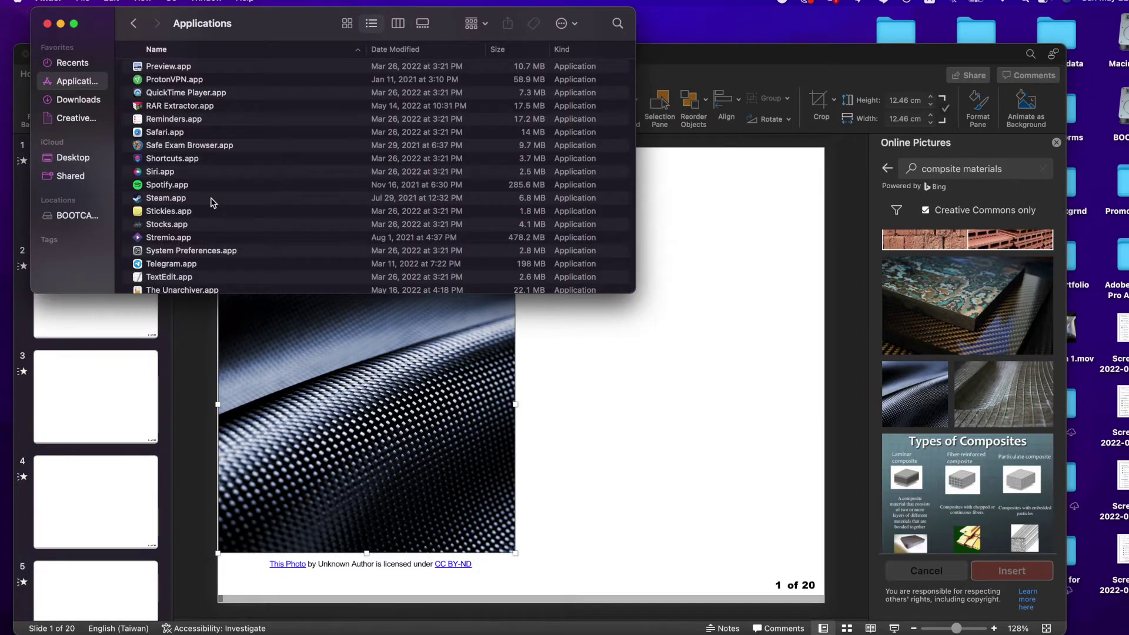
Step: Switch to QuickTime Player from the Applications folder and set up a new movie recording
scroll(213, 202, down, 4)
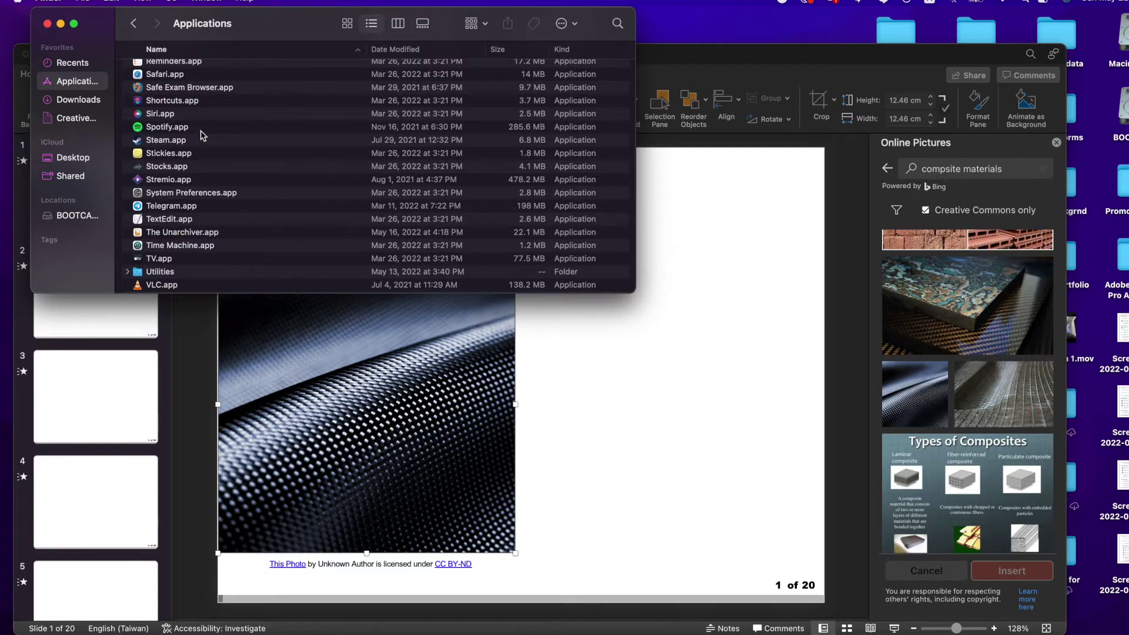
scroll(184, 142, up, 5)
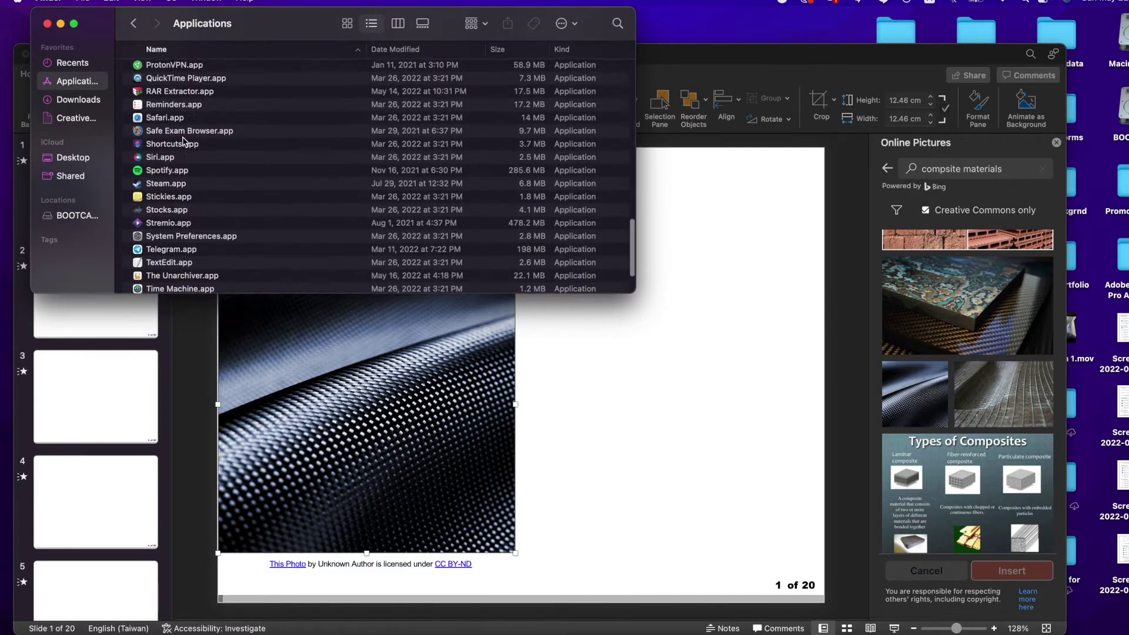
double_click(192, 119)
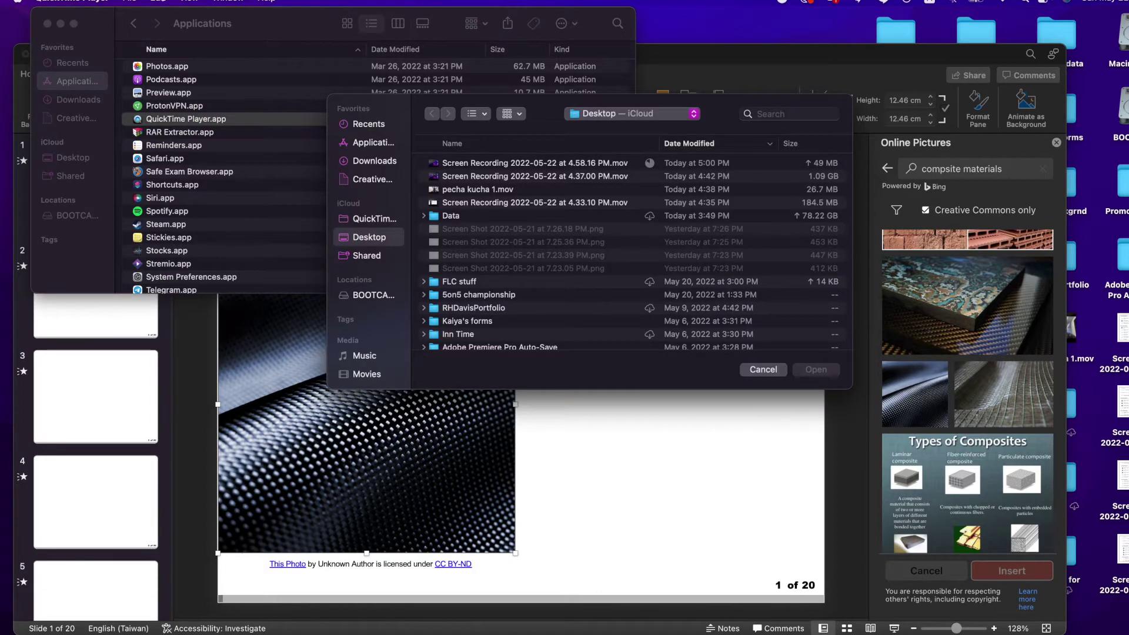
click(129, 1)
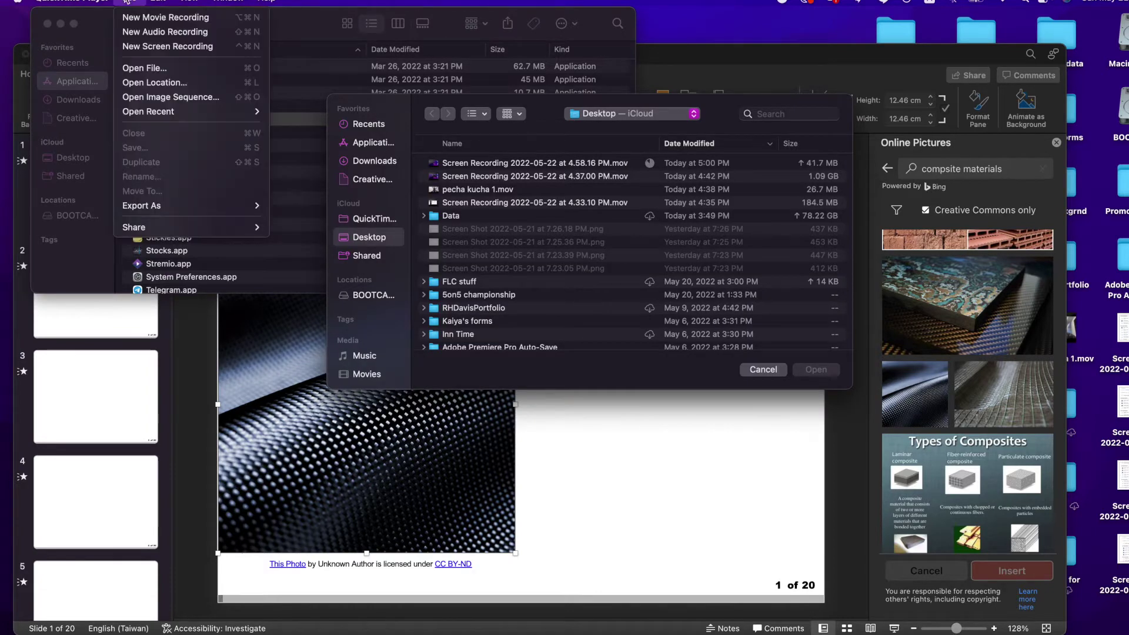
click(140, 25)
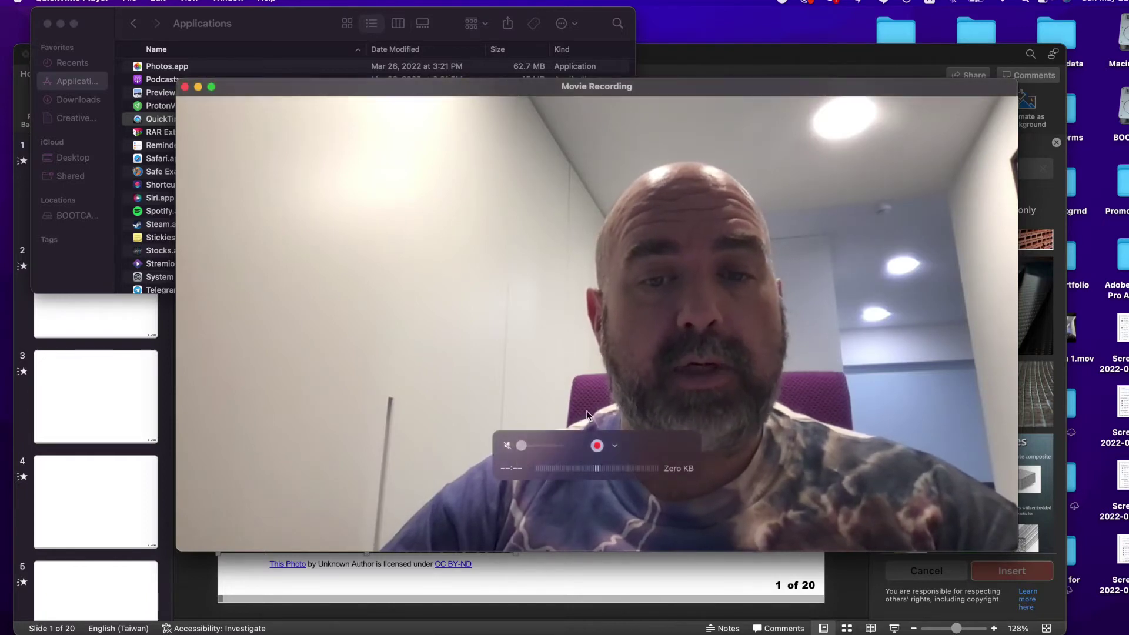
Step: Record a webcam narration clip about 19 seconds long
click(597, 446)
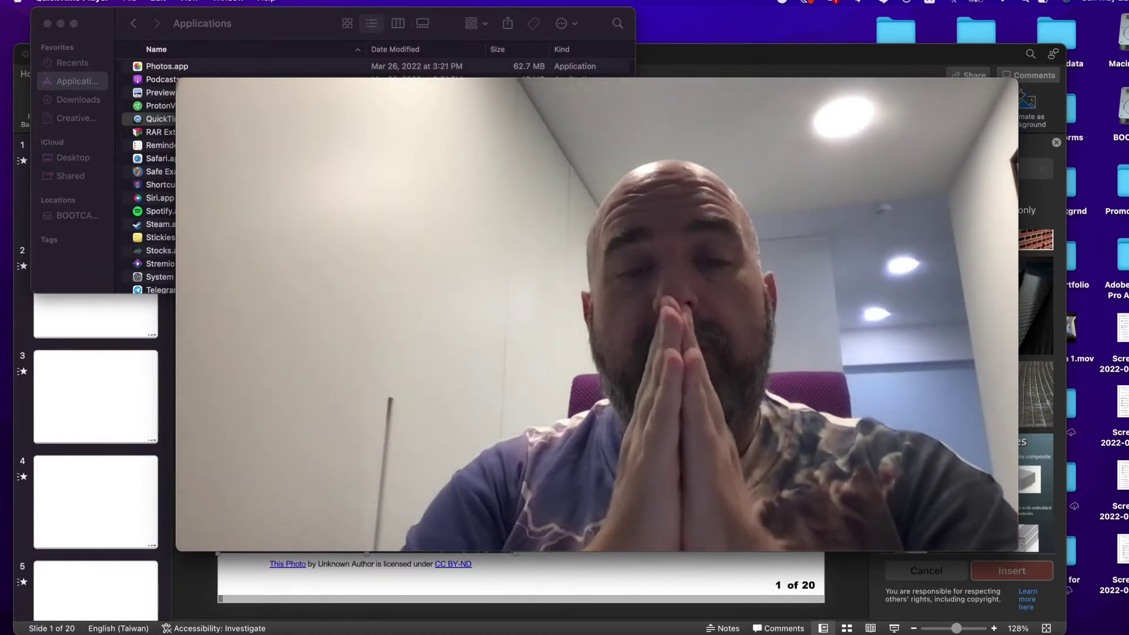
mouse_move(513, 460)
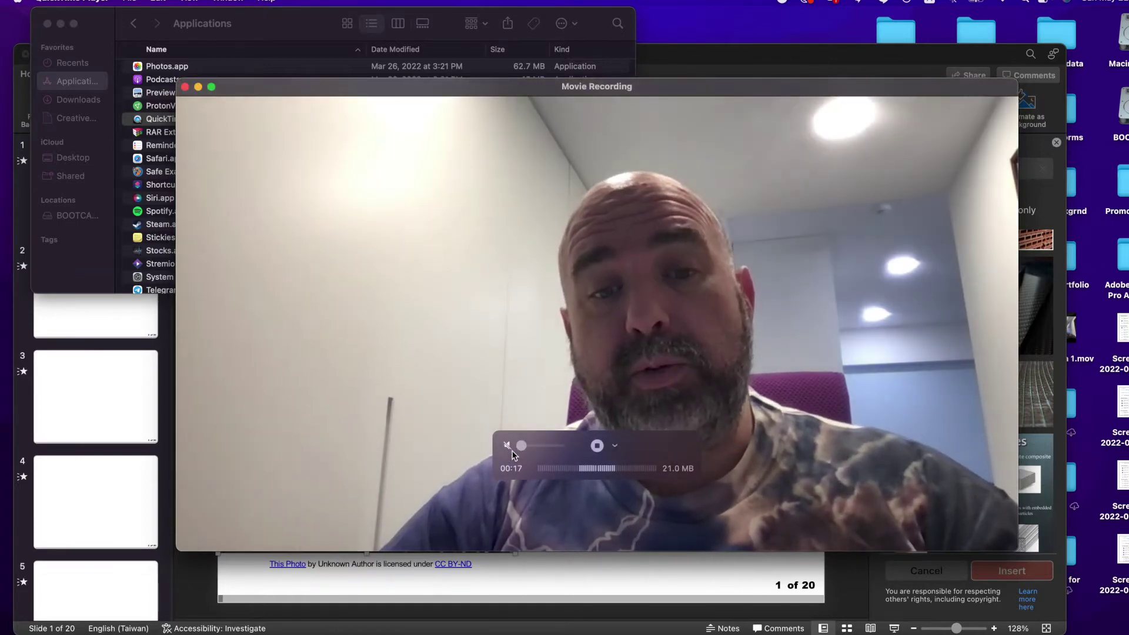
click(596, 447)
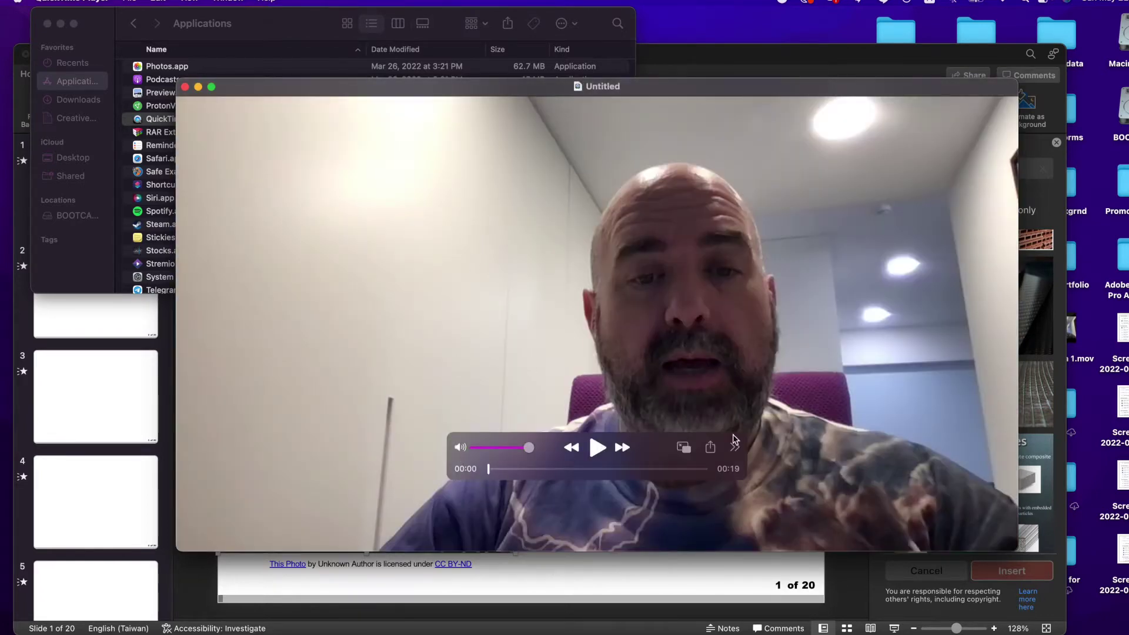
Step: Save the recorded clip as pk1.mov on the Desktop
click(130, 2)
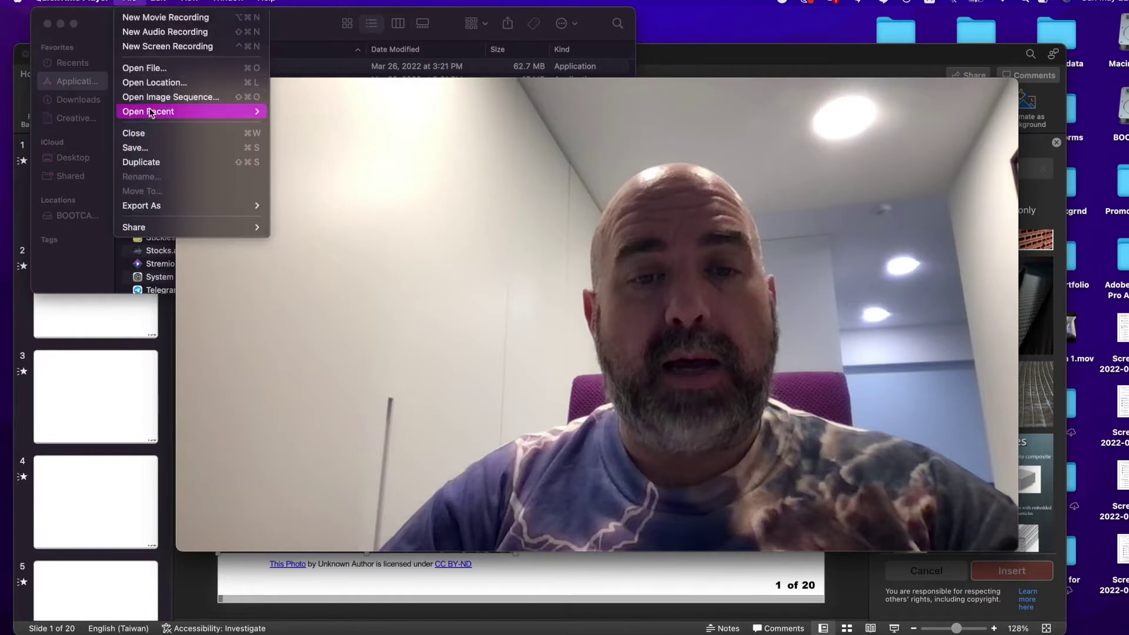
click(144, 148)
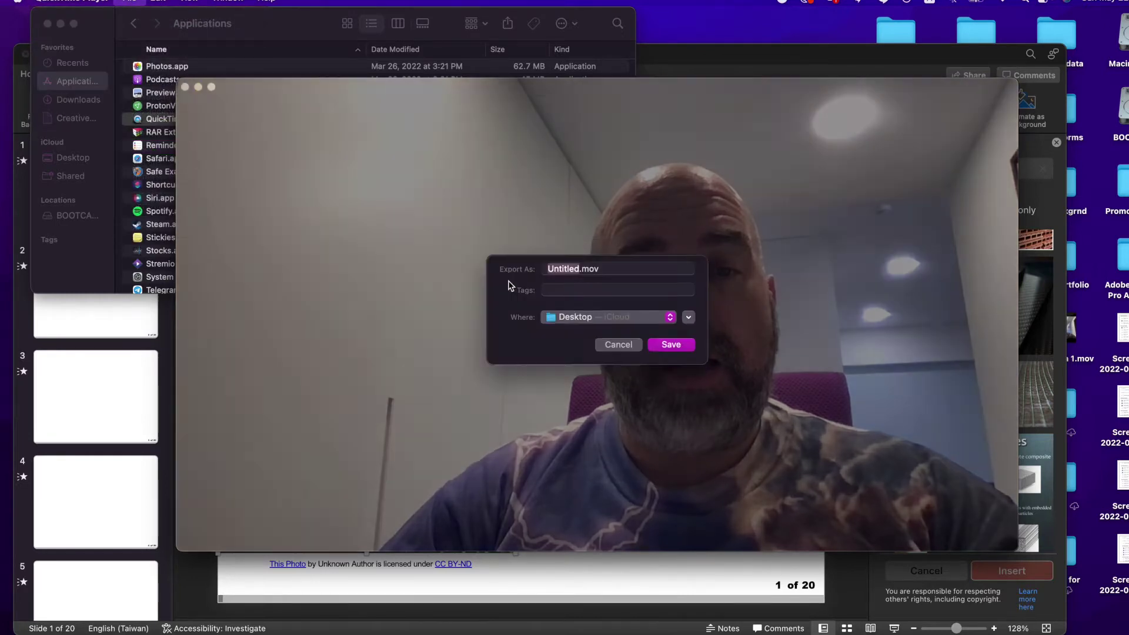
text(pk1)
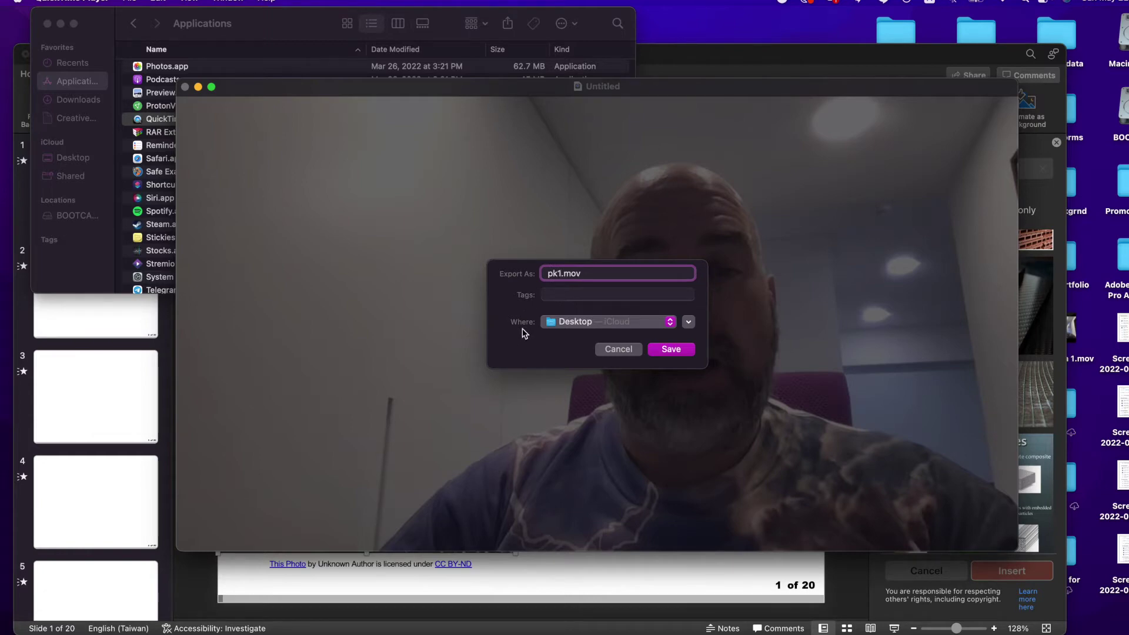
click(677, 355)
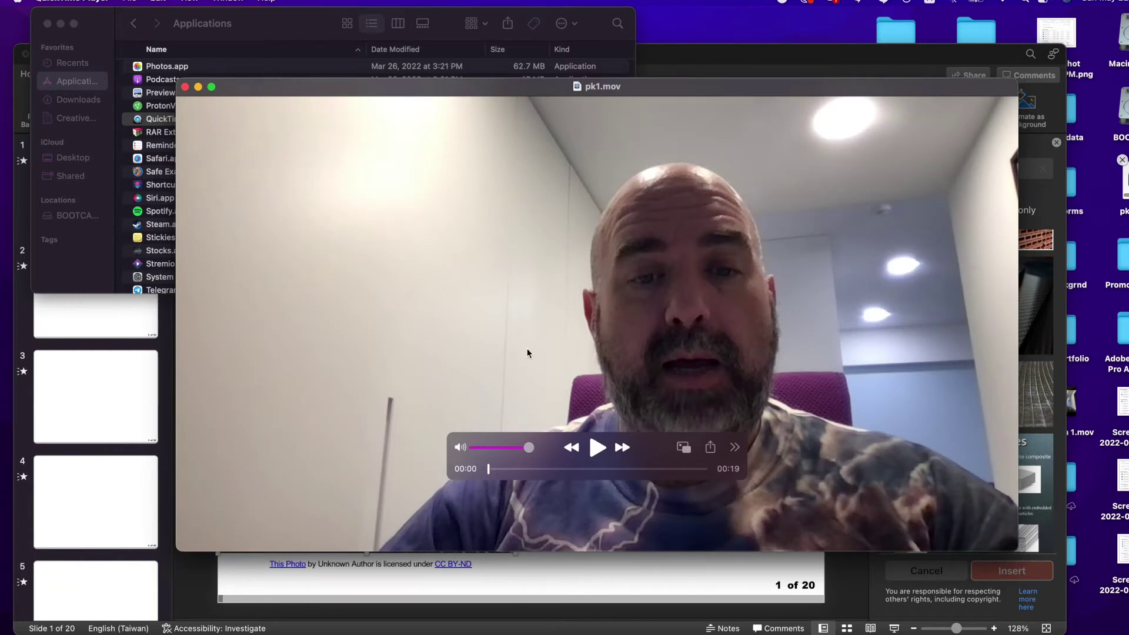
Step: Switch back to PowerPoint and insert the movie file pk1.mov from the Desktop on slide 1
click(143, 391)
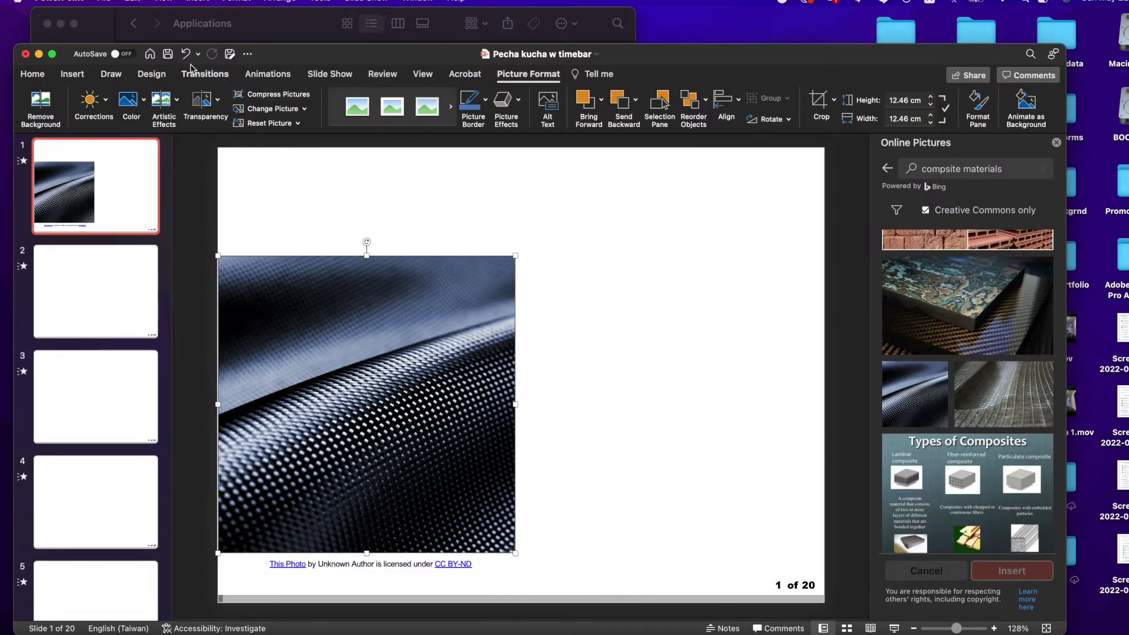
click(78, 75)
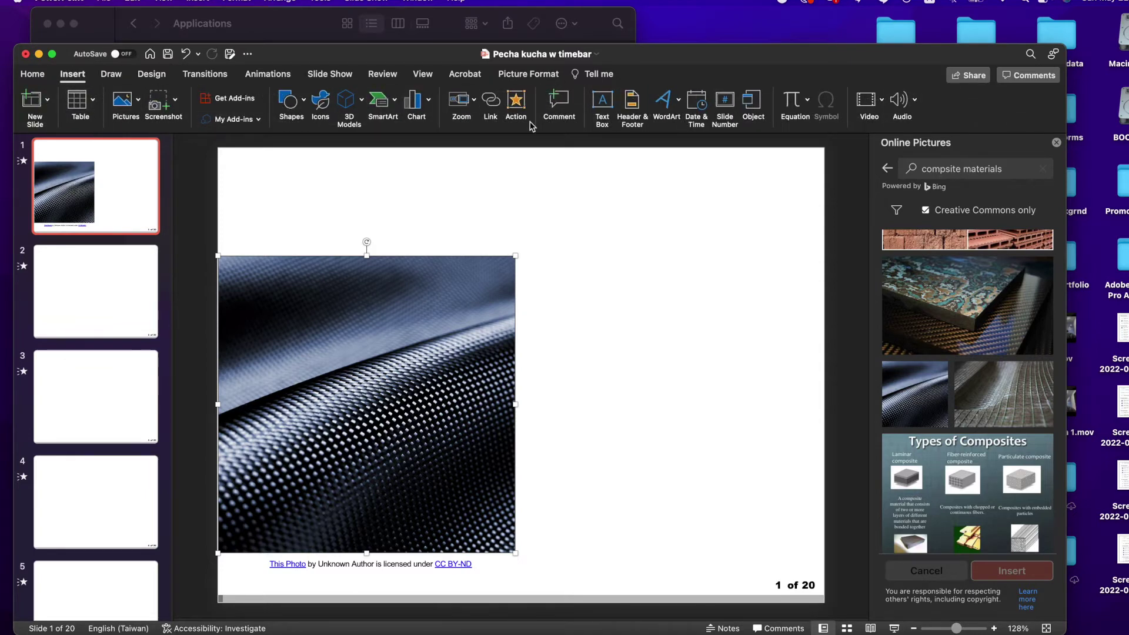
click(868, 101)
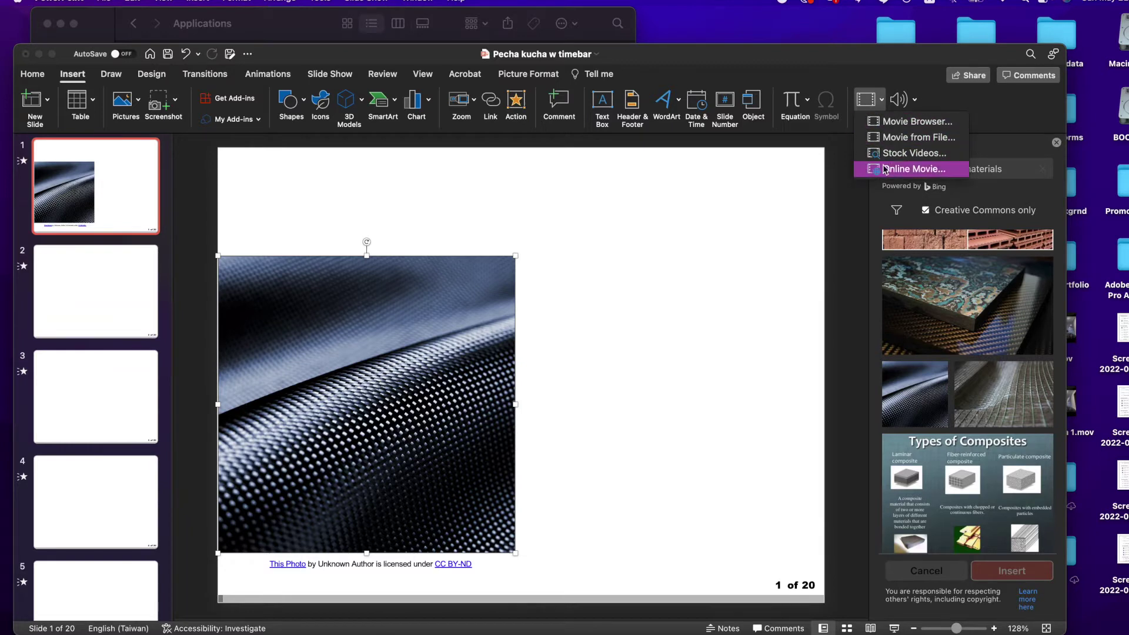
click(901, 138)
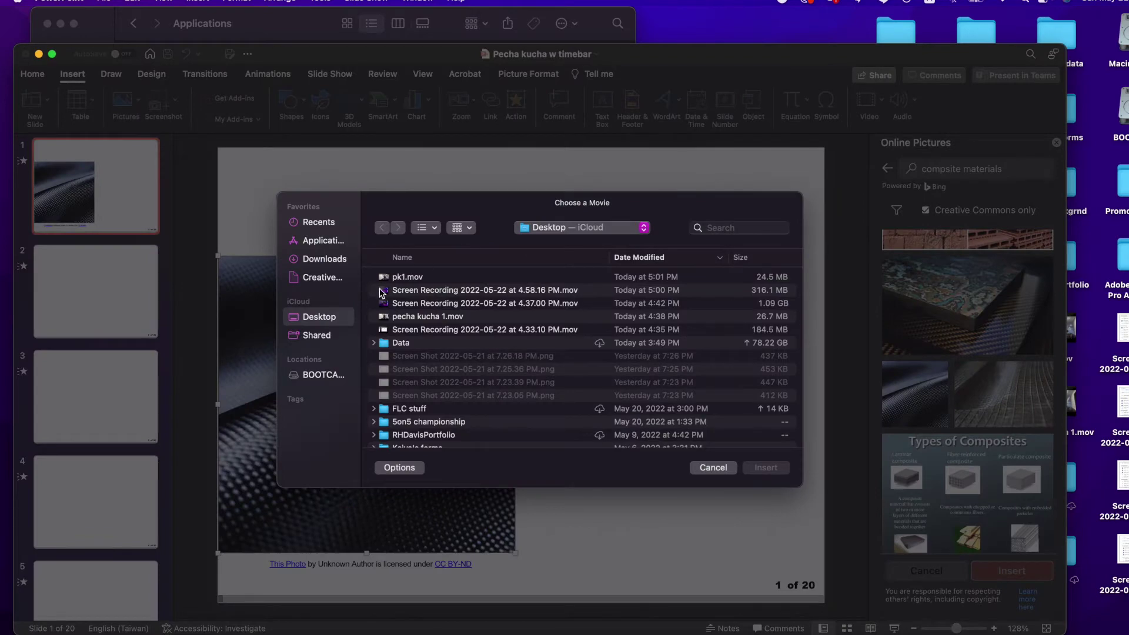
click(406, 278)
double_click(406, 279)
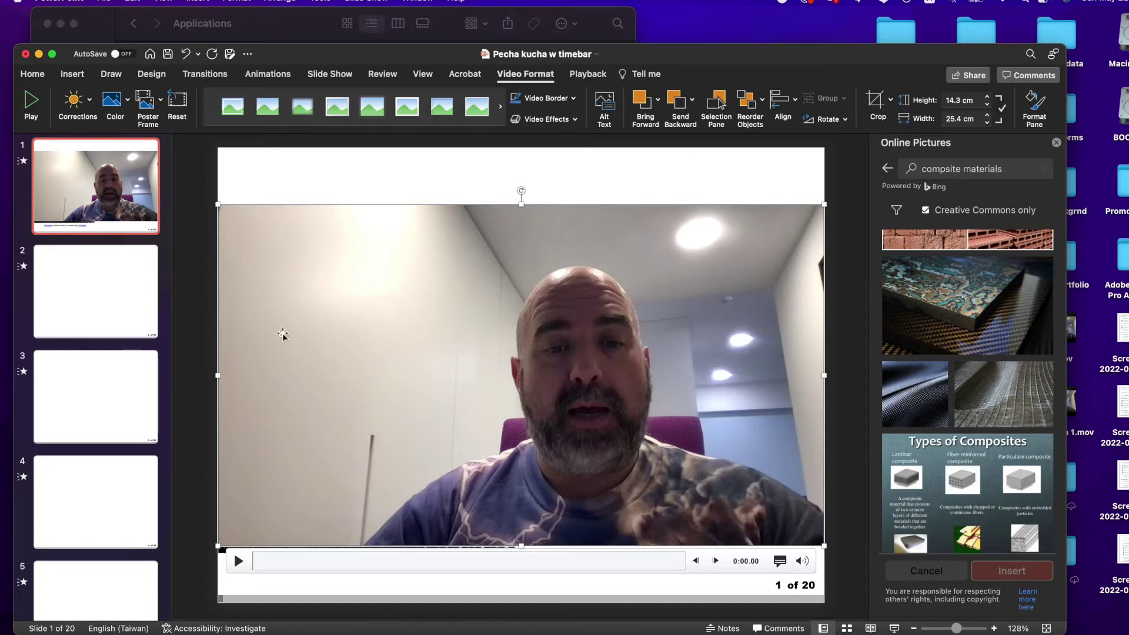
Step: Crop the sides of the webcam video on slide 1, then scale it to about 11.3 × 13.48 cm beside the carbon-fibre picture
click(876, 107)
mouse_move(224, 212)
mouse_down()
mouse_move(438, 231)
mouse_move(412, 232)
mouse_up()
drag(821, 235, 776, 243)
click(796, 179)
click(672, 340)
drag(670, 340, 690, 243)
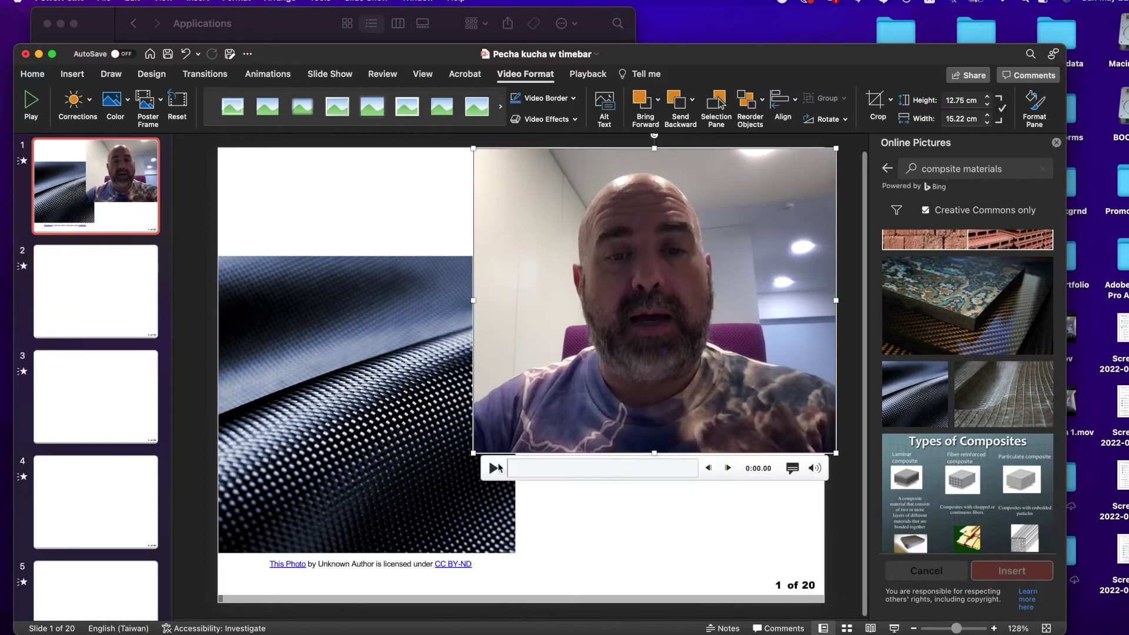
drag(474, 453, 543, 417)
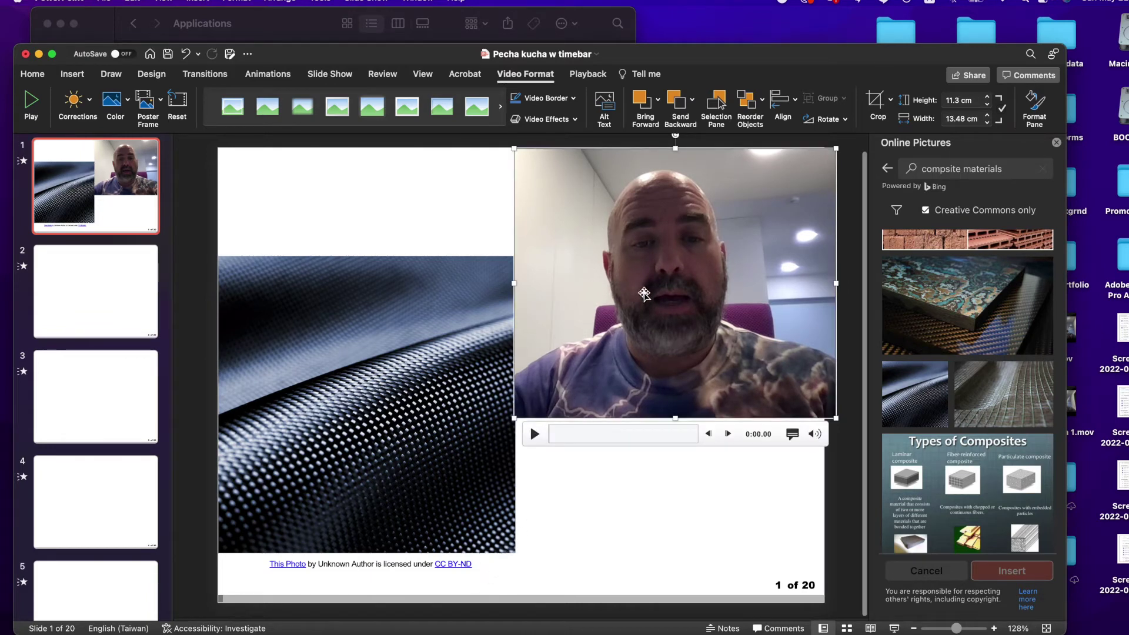
Step: Play a few seconds of the webcam video on slide 1, and preview the slide in the slide show
click(535, 434)
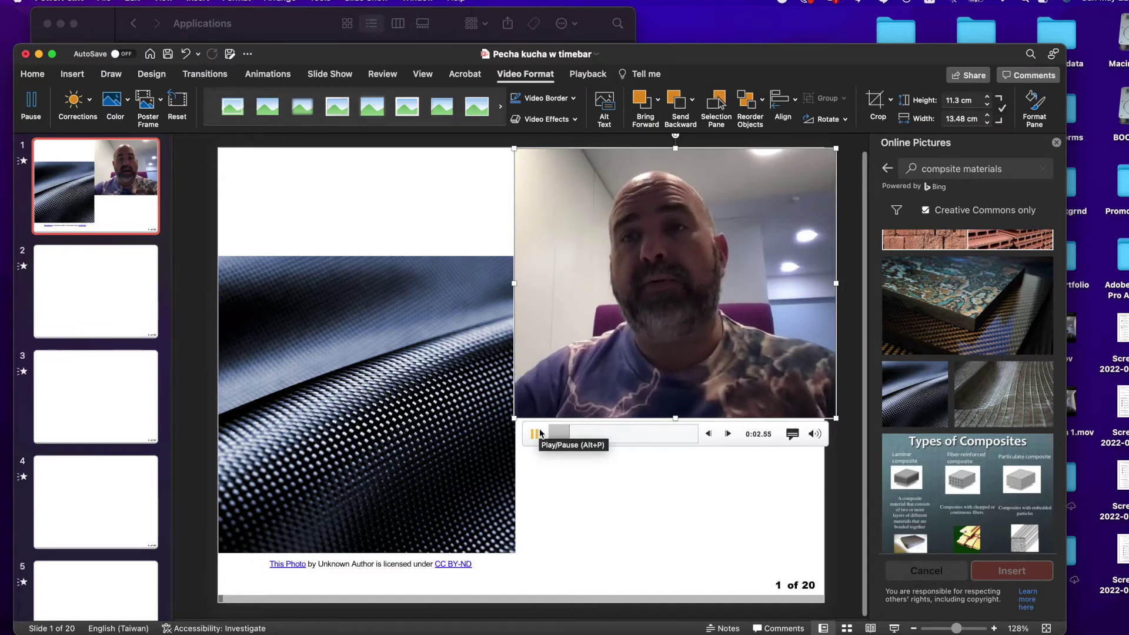
click(535, 434)
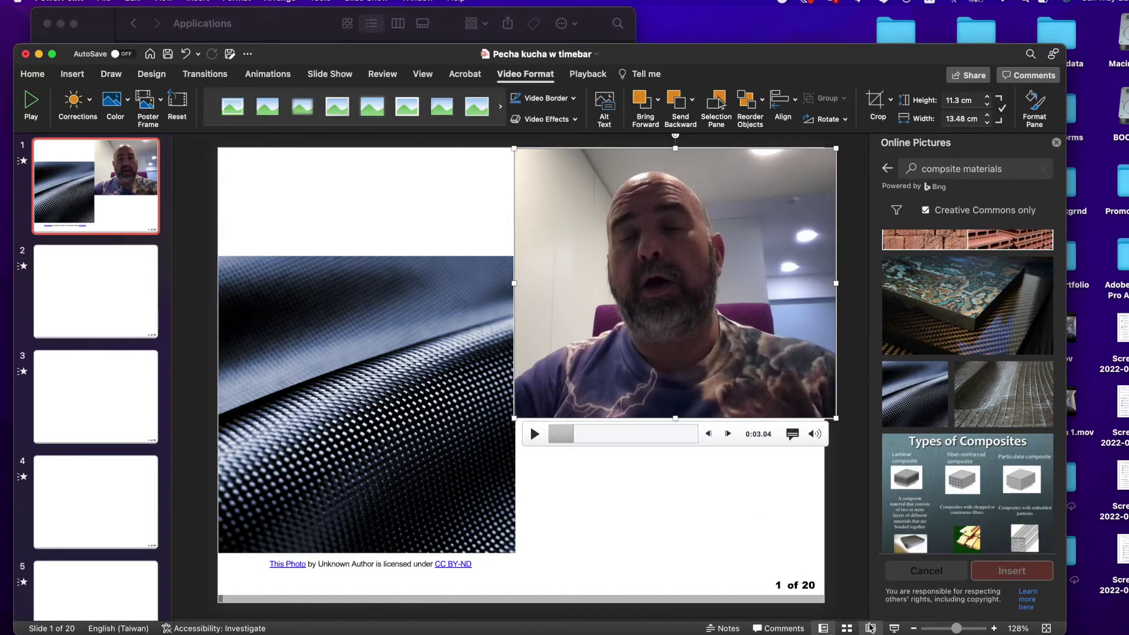
click(896, 629)
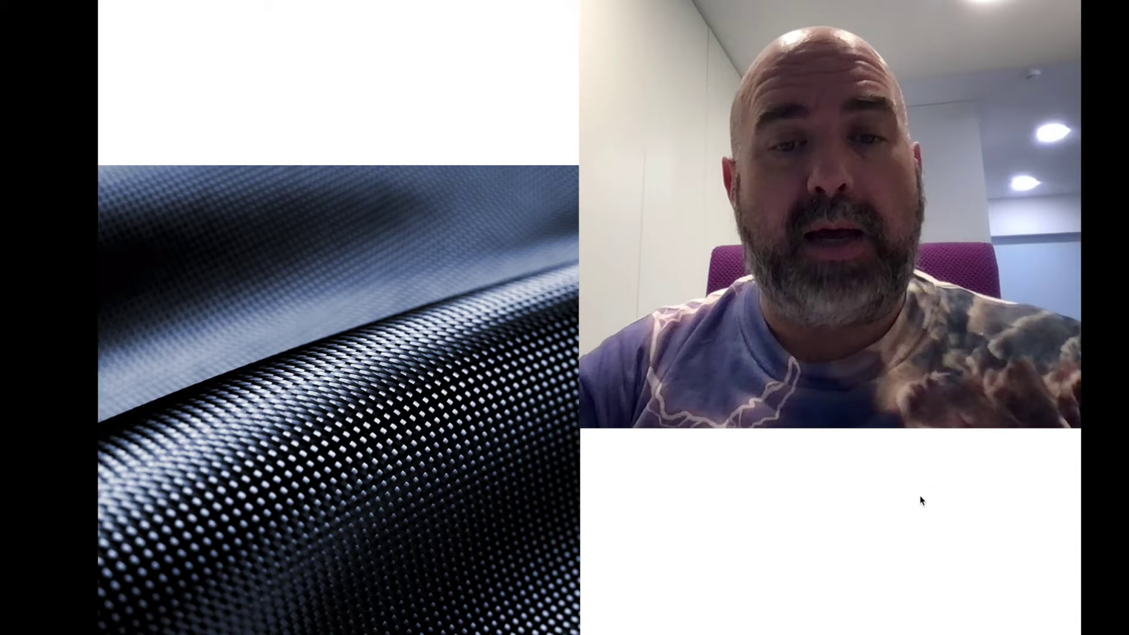
key(Escape)
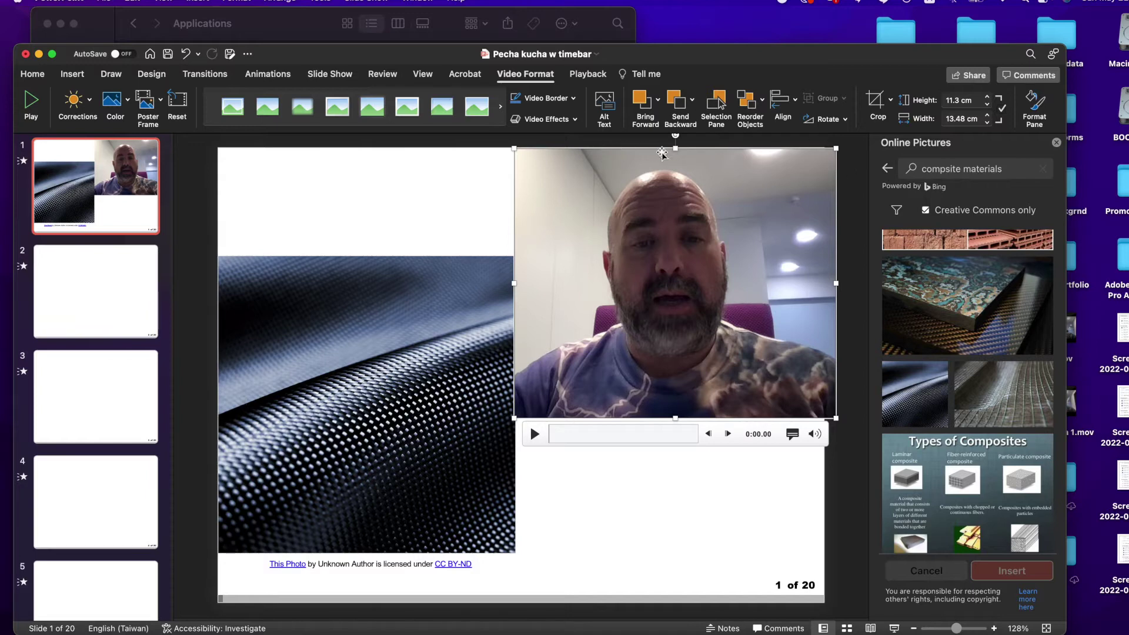
Step: Set the slide 1 webcam video's playback to start Automatically
click(588, 75)
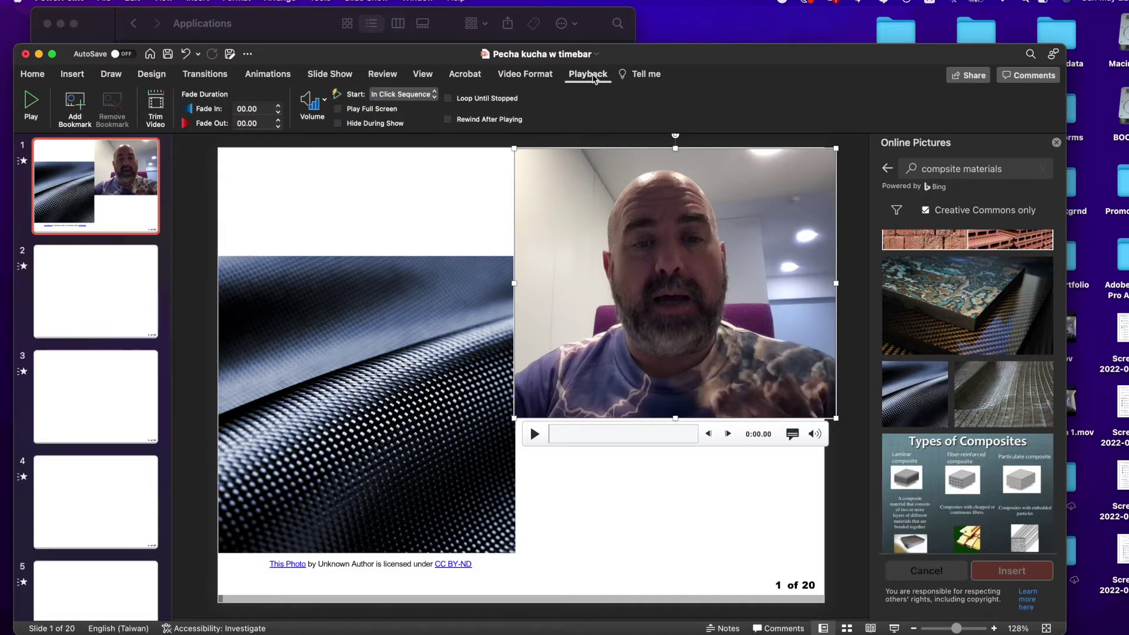
click(405, 95)
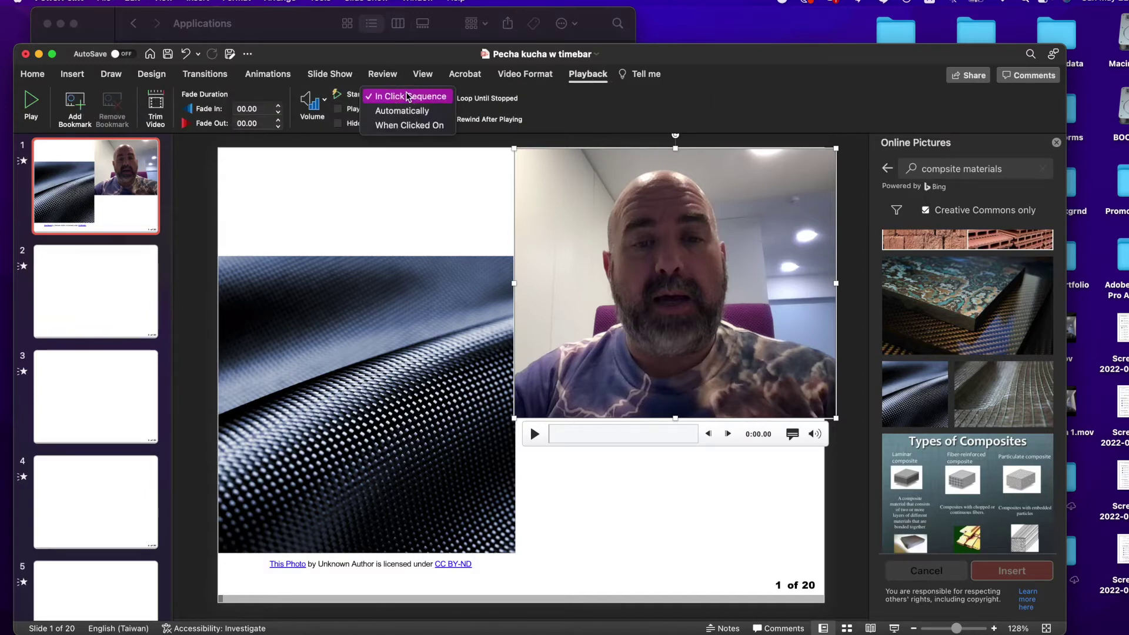
click(403, 111)
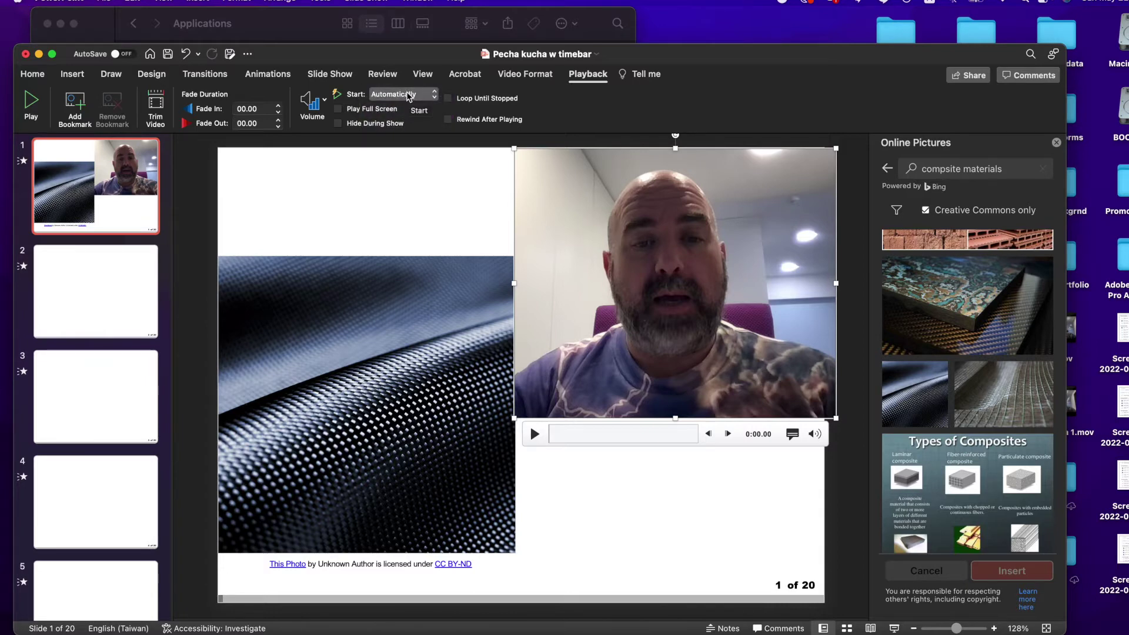
Step: Replace the Online Pictures pane with the Animation Pane and test how slide 1 starts in the slide show
click(285, 77)
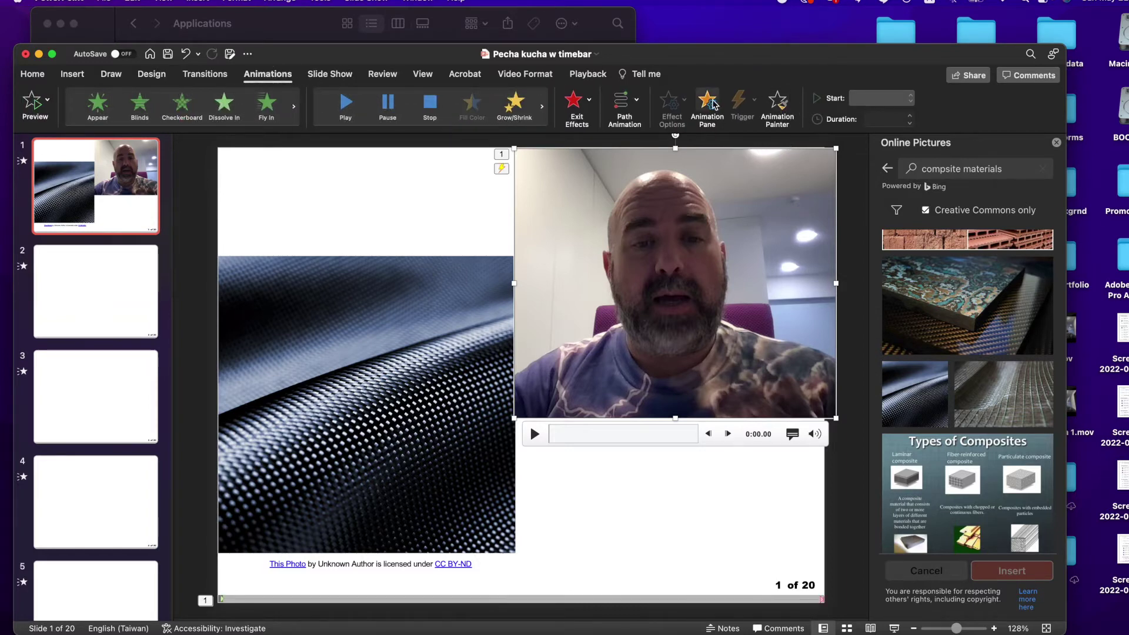
click(1057, 143)
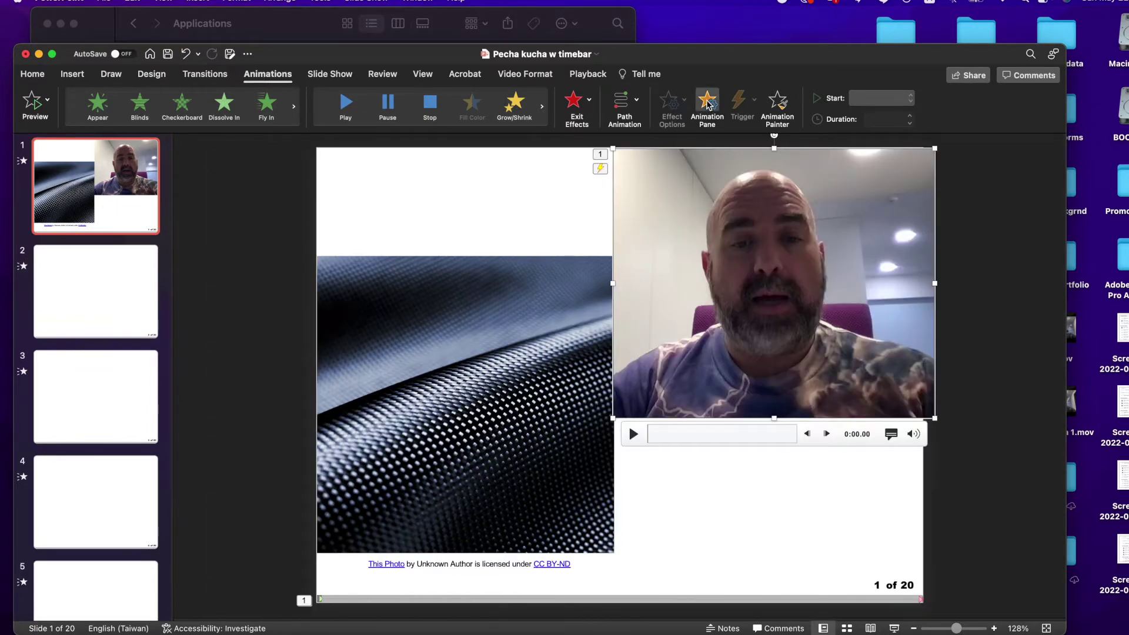
click(708, 104)
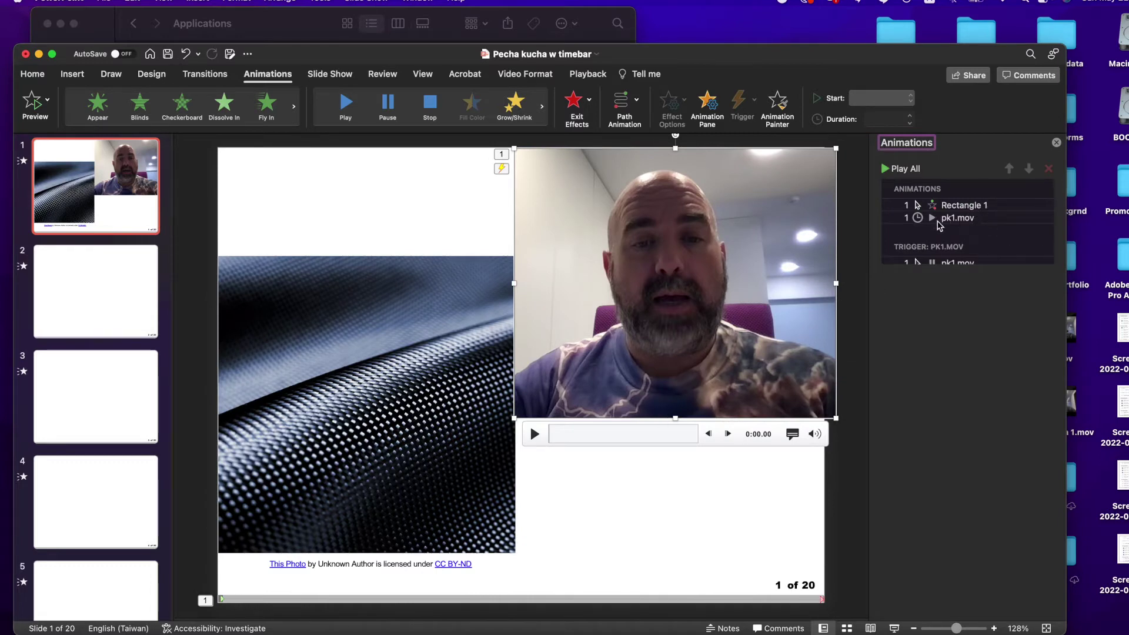
click(895, 628)
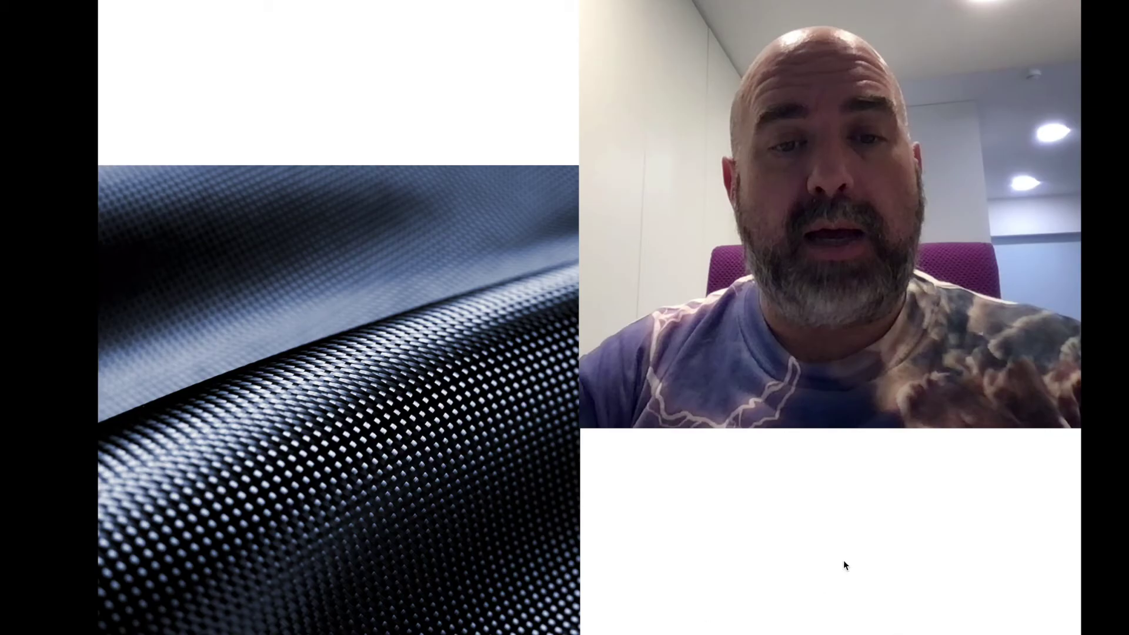
key(Escape)
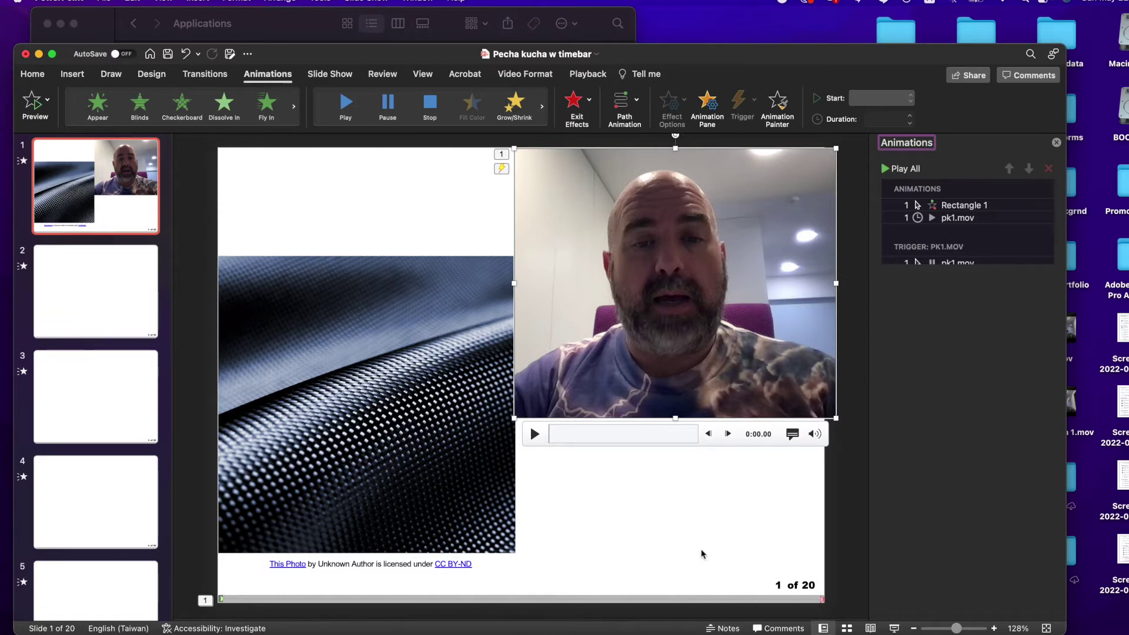
Step: Move the pk1.mov play animation ahead of Rectangle 1 in slide 1's animation order
click(947, 219)
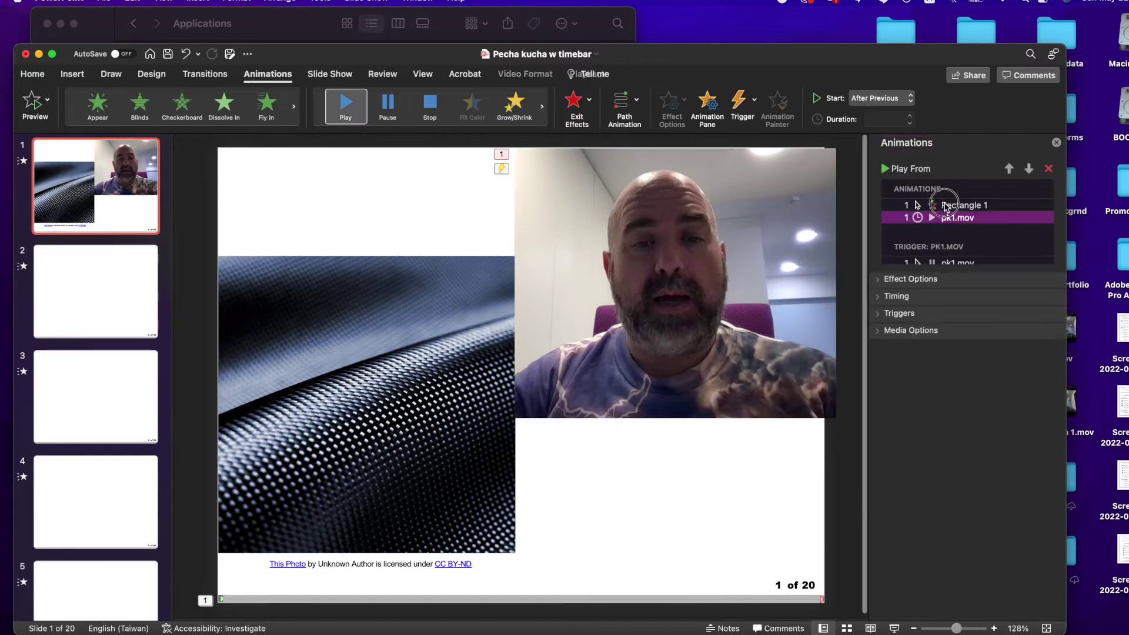
click(947, 205)
click(949, 219)
drag(948, 219, 948, 205)
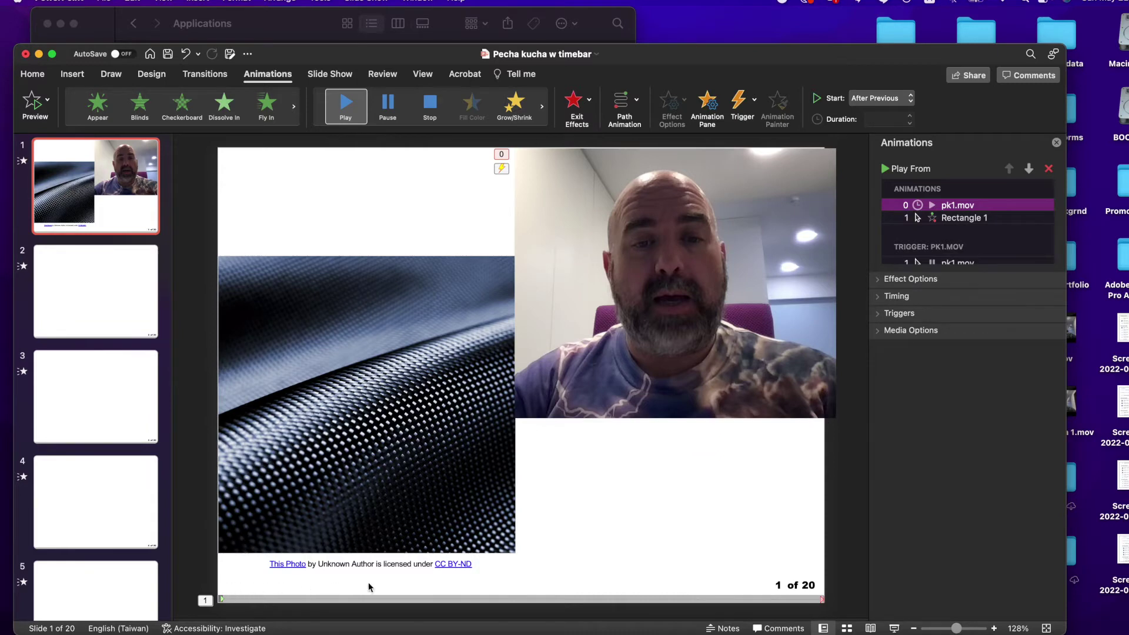
Step: Set the Rectangle 1 time bar animation on slide 1 to start With Previous
click(907, 221)
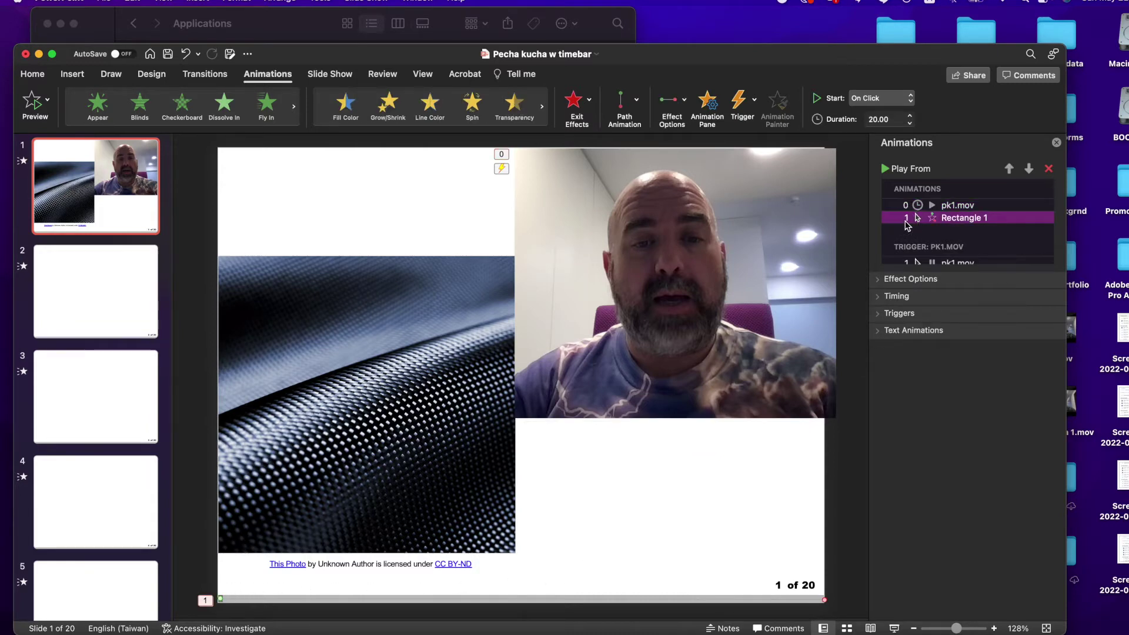
click(879, 316)
click(896, 296)
click(995, 321)
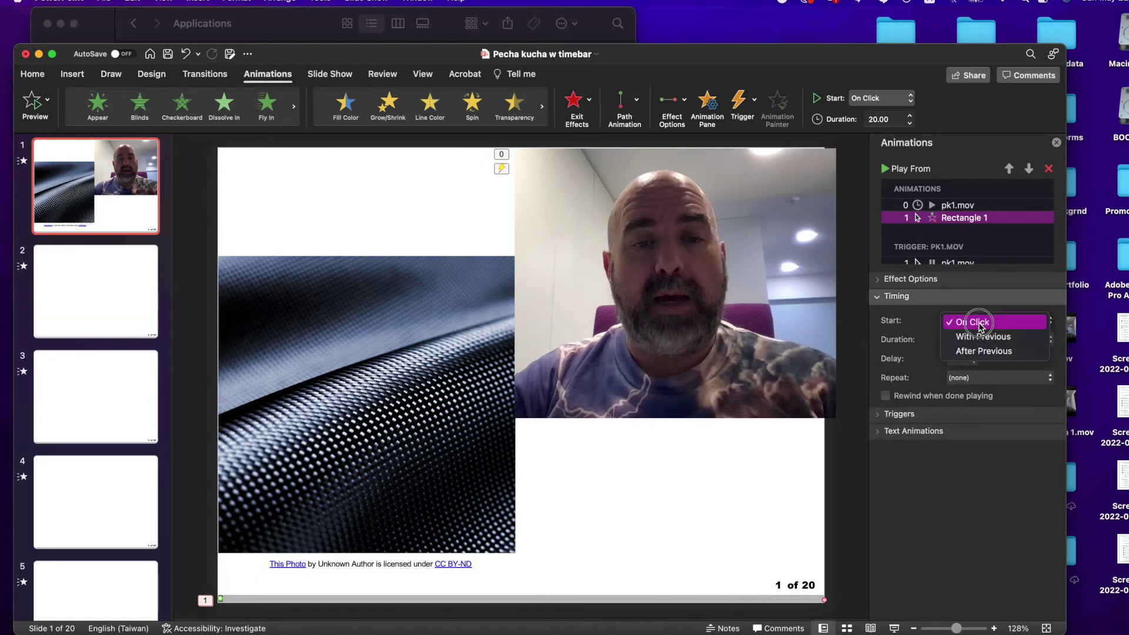
click(982, 336)
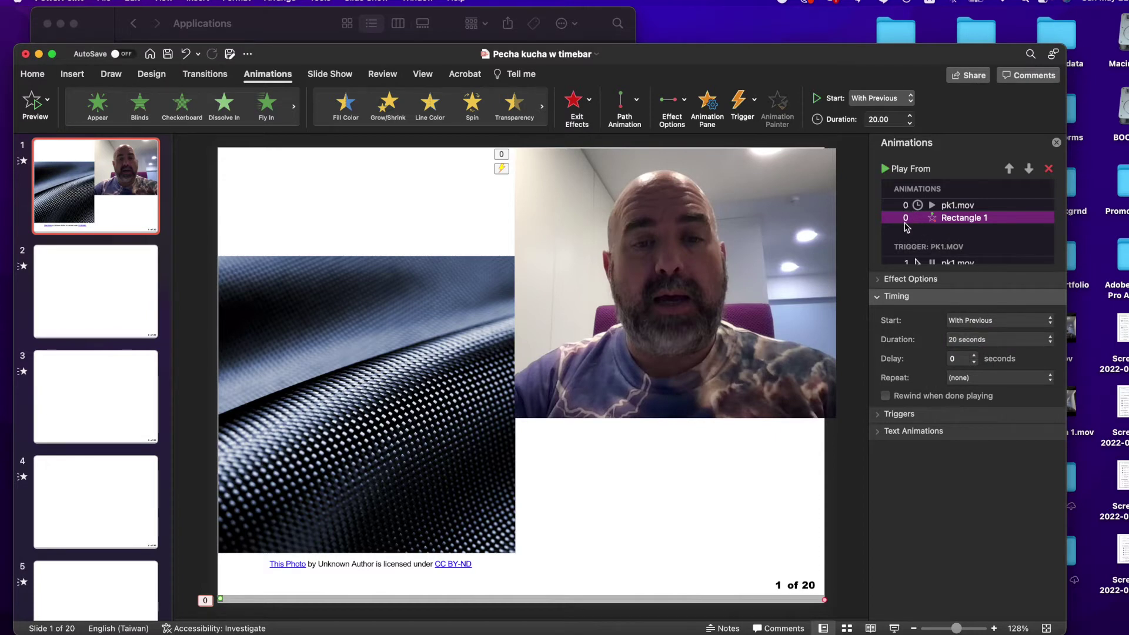
Step: Shrink the presentation window and play the slide show from slide 1 to check the video and time bar together
drag(23, 631, 152, 506)
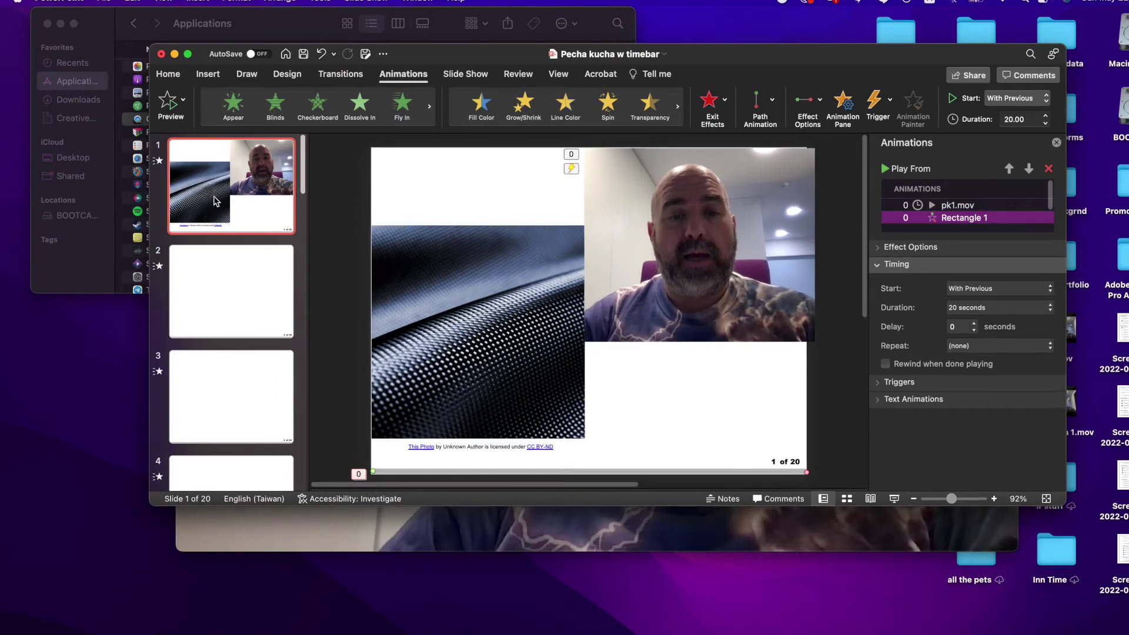
click(894, 499)
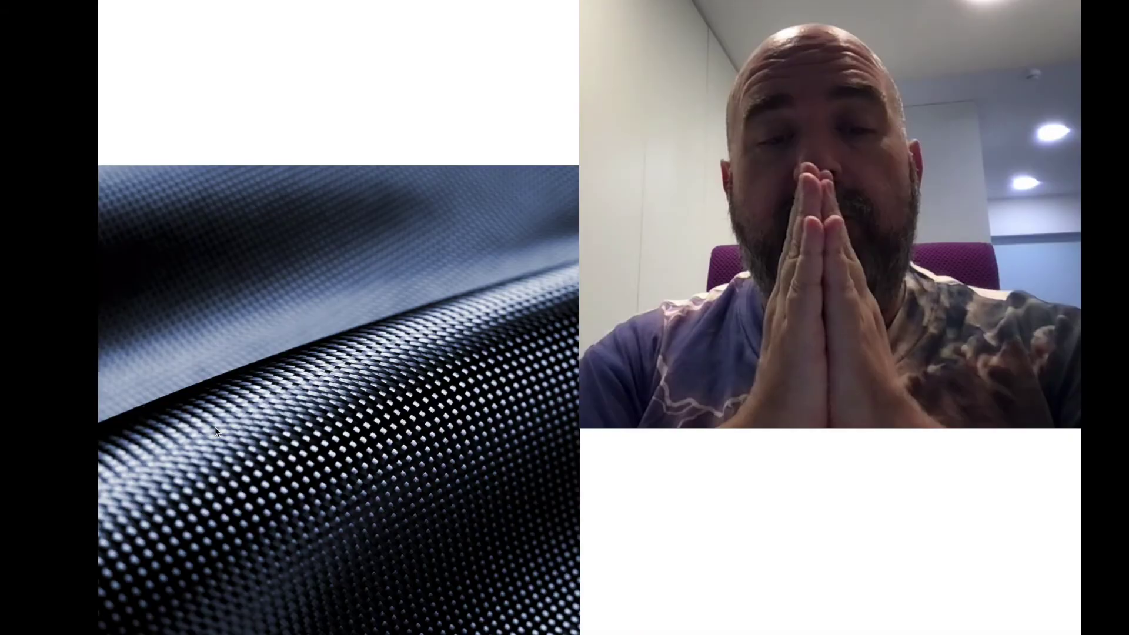
key(Escape)
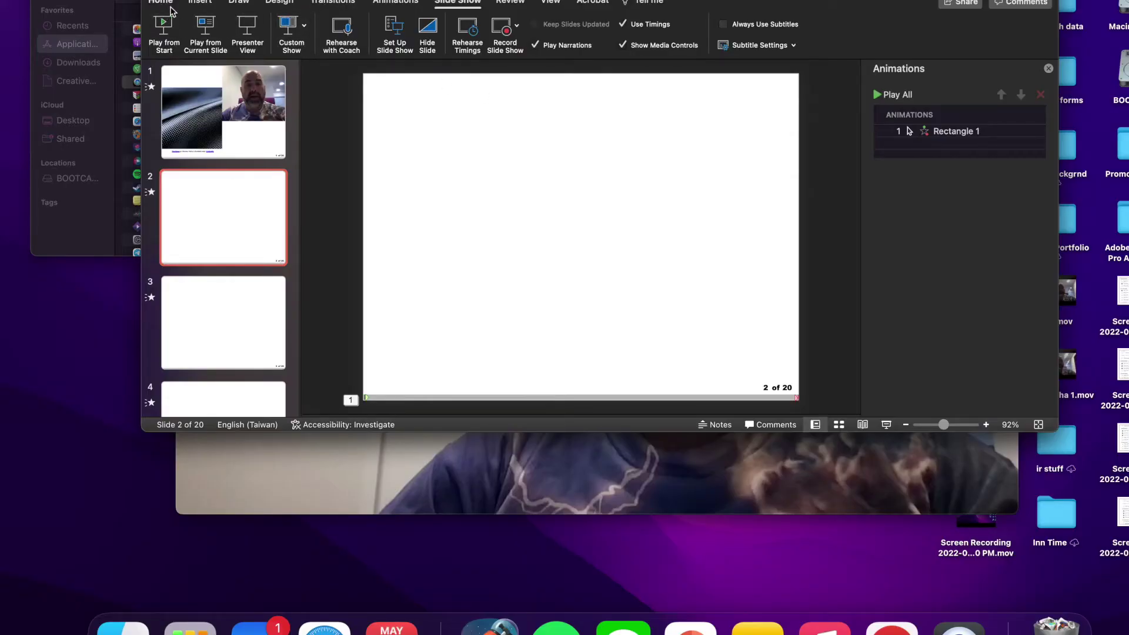
Step: Insert the yellow-green fibre picture from an online search for "kevlar" on slide 2 and place it in the slide's left half
click(200, 2)
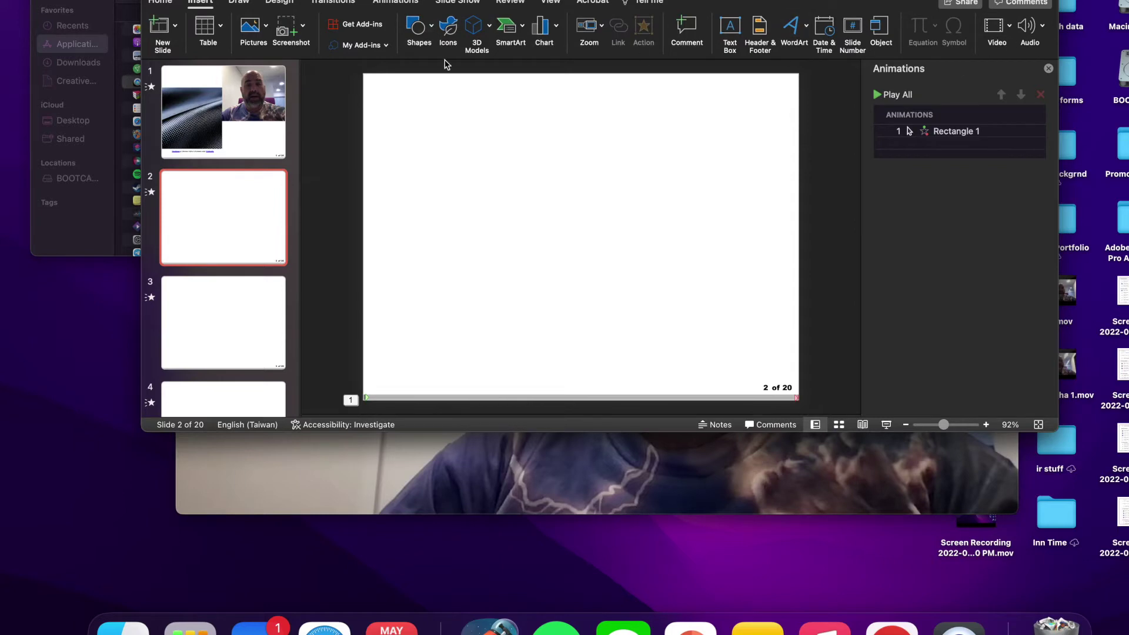
click(256, 27)
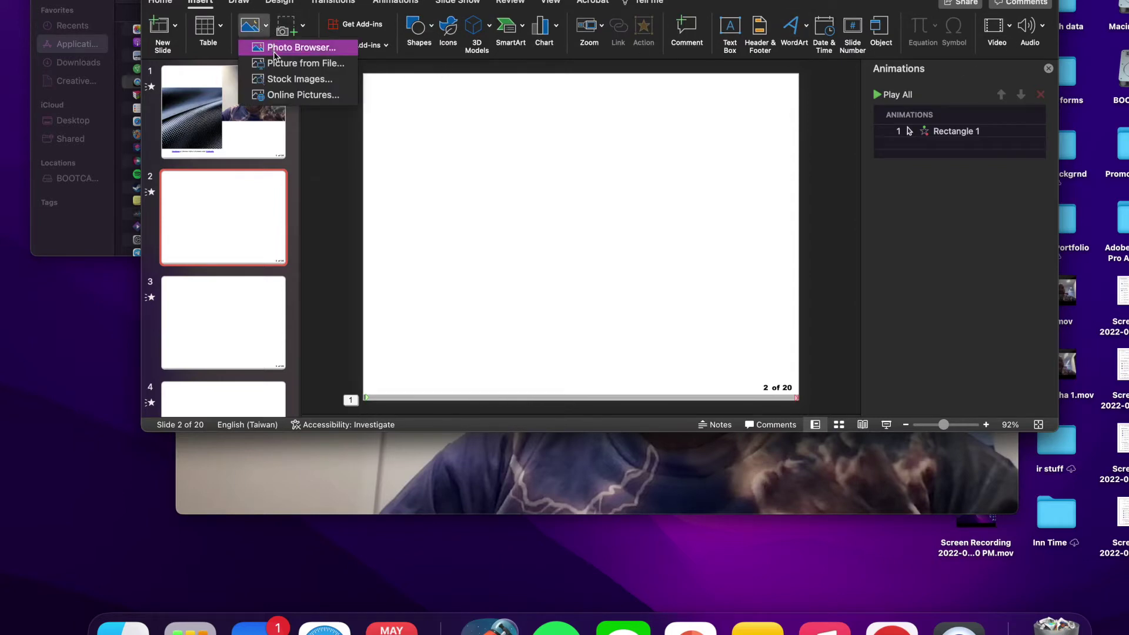
click(291, 95)
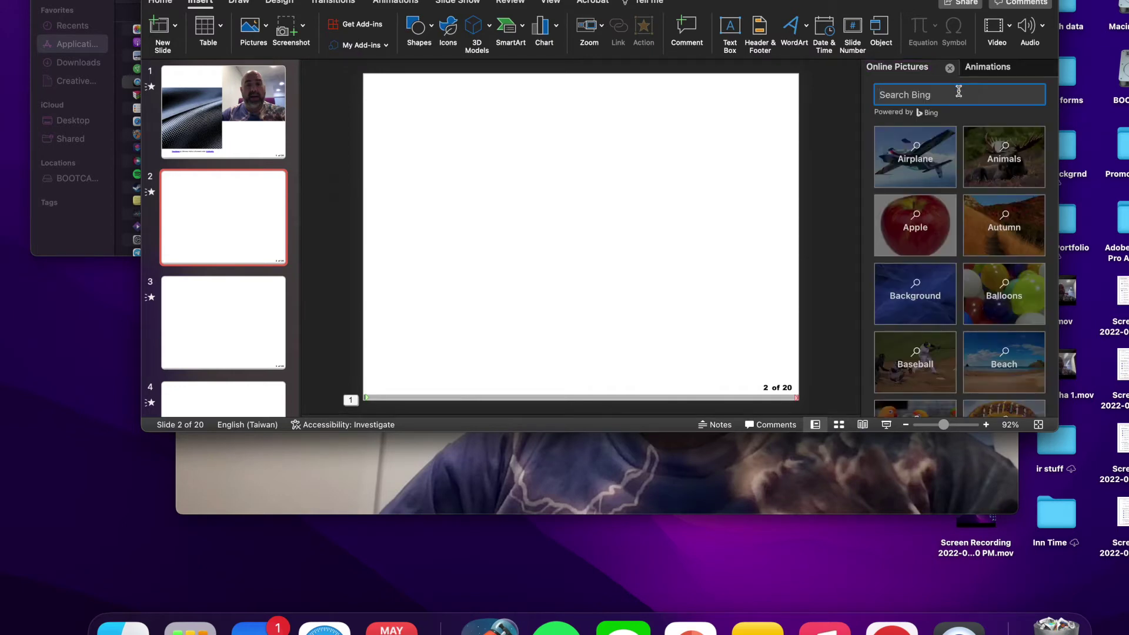
text(kevlar)
key(Return)
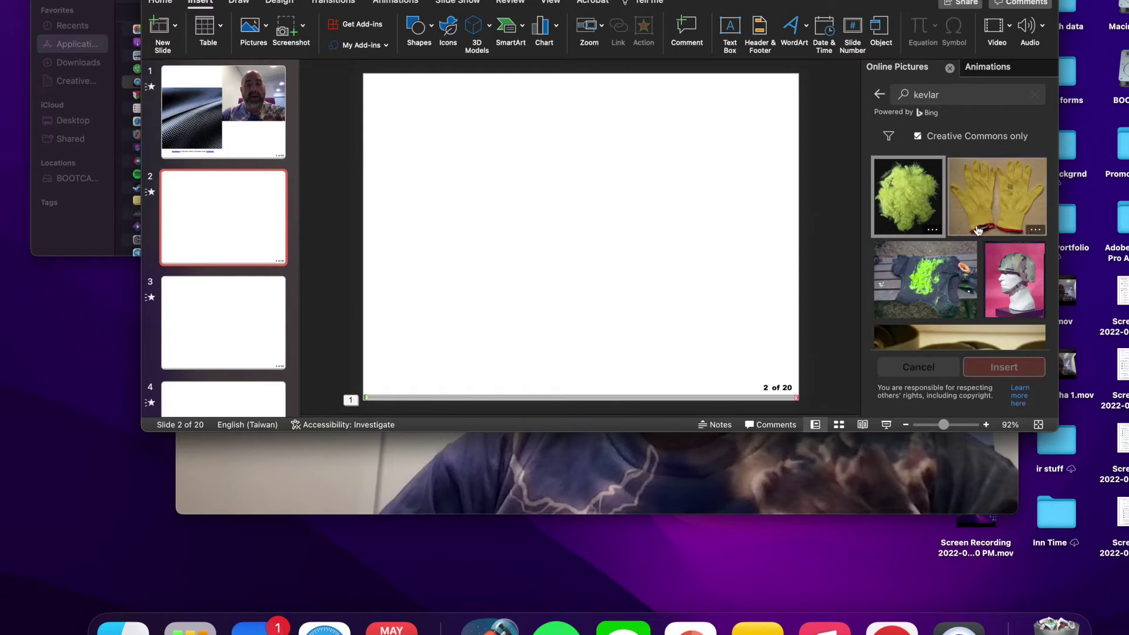
click(915, 203)
click(1004, 367)
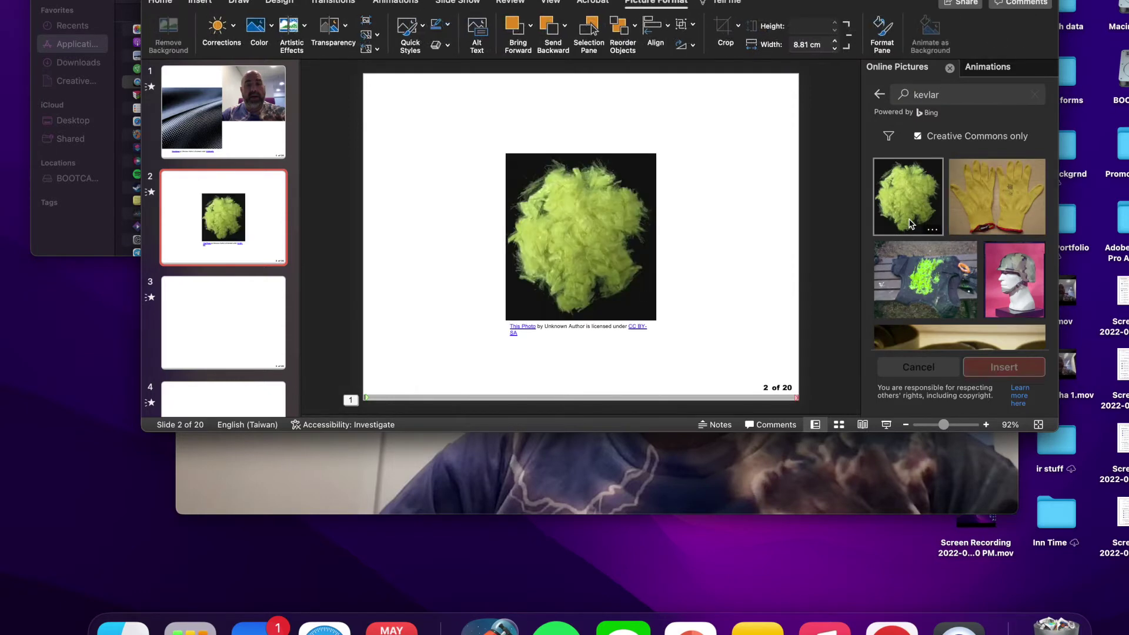
drag(536, 283, 412, 269)
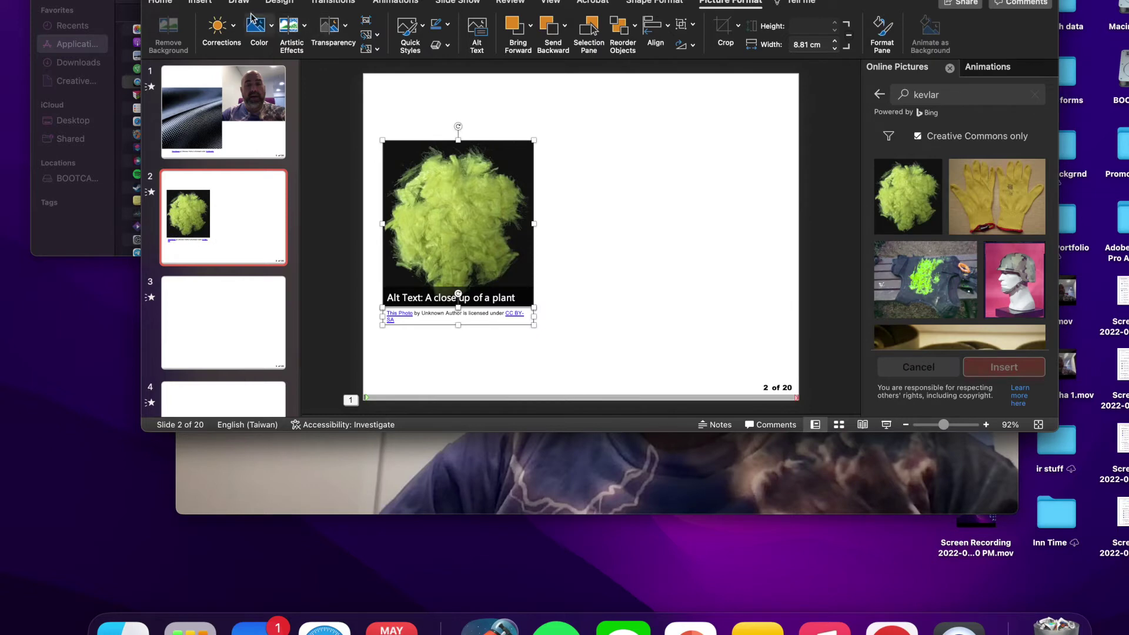
Step: Insert the movie pecha kucha 1.mov from the Desktop on slide 2 and fit it beside the picture at about 7.85 × 13.95 cm
click(200, 2)
click(991, 32)
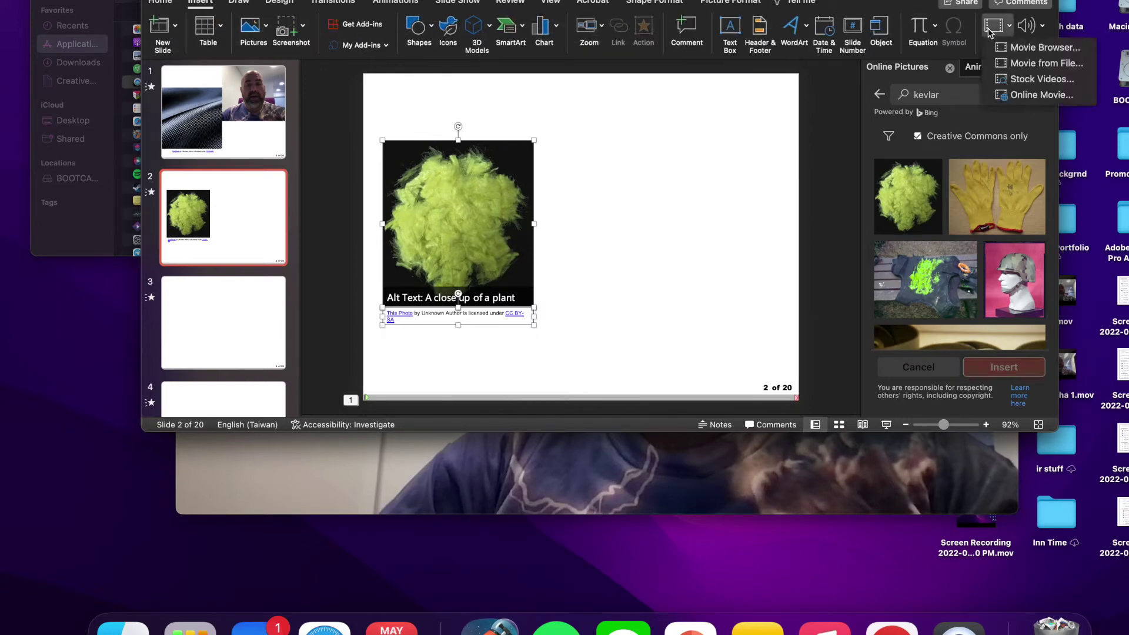
click(1023, 66)
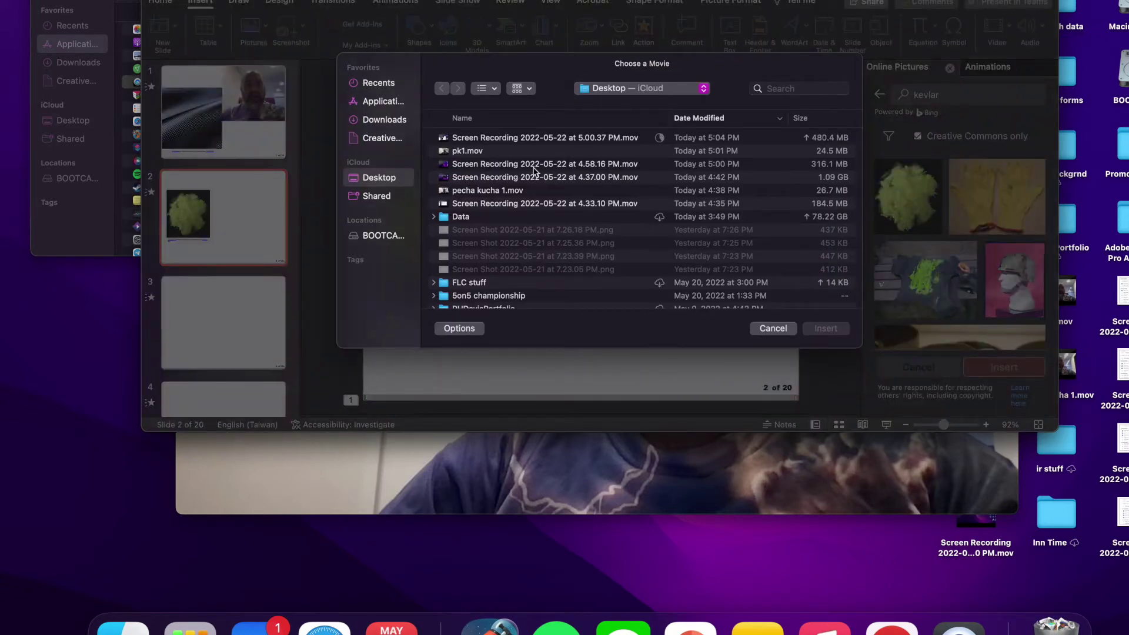
double_click(481, 191)
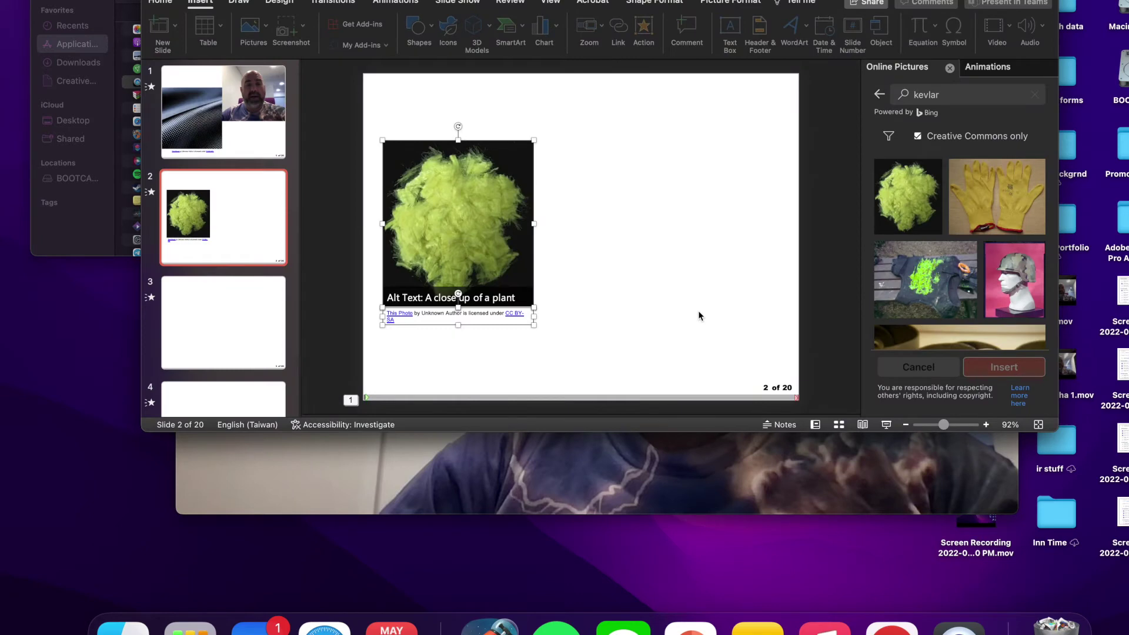
drag(364, 114, 653, 142)
drag(573, 253, 534, 276)
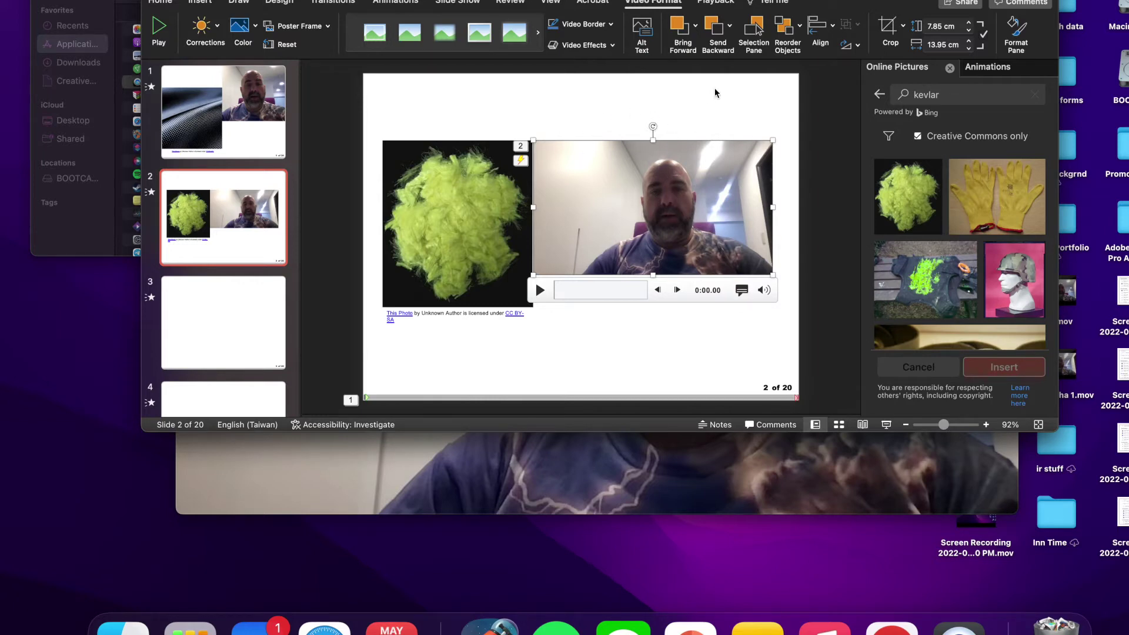
Step: Trim the end of the slide 2 video to a duration of about 19.5 seconds and set it to start automatically
click(709, 3)
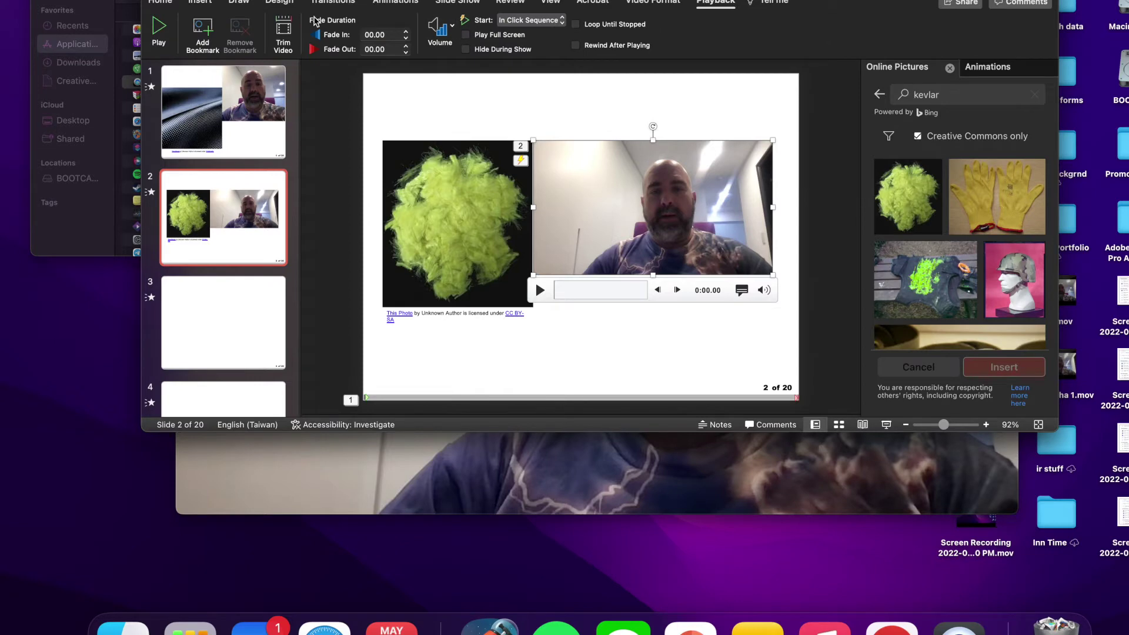
click(283, 34)
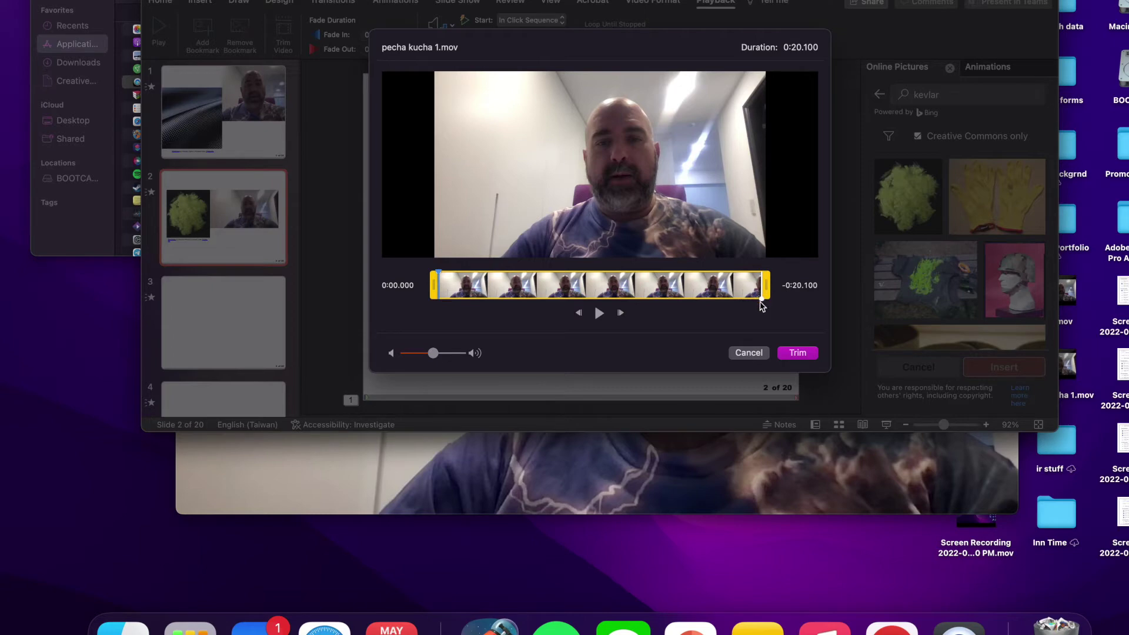
mouse_move(761, 304)
mouse_down()
mouse_move(749, 300)
mouse_move(758, 302)
mouse_up()
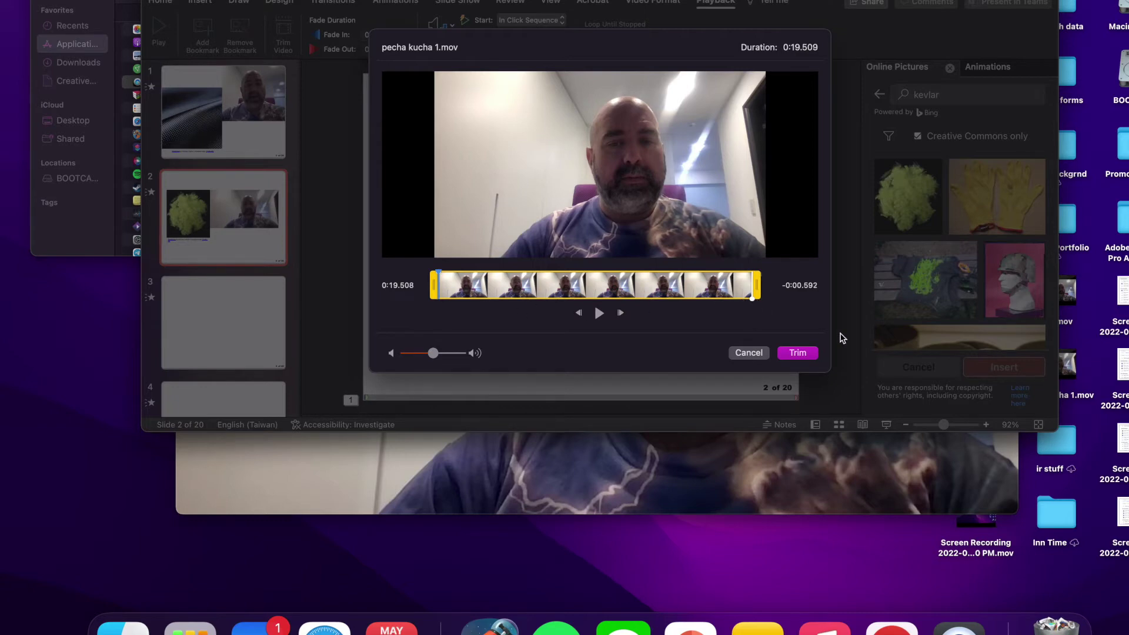
click(814, 355)
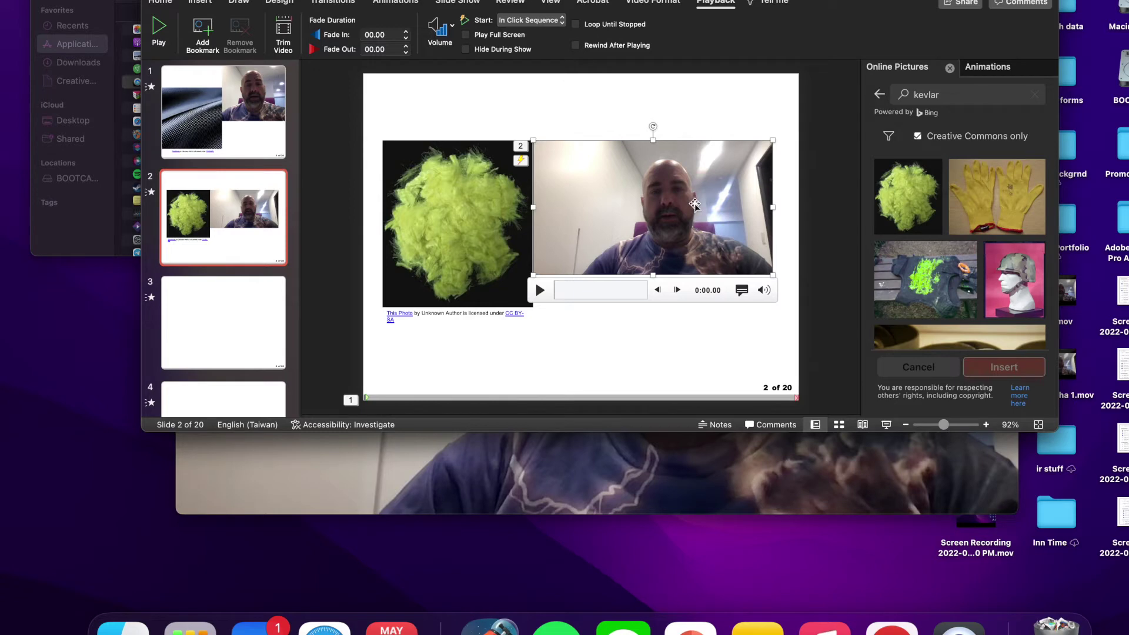
click(539, 21)
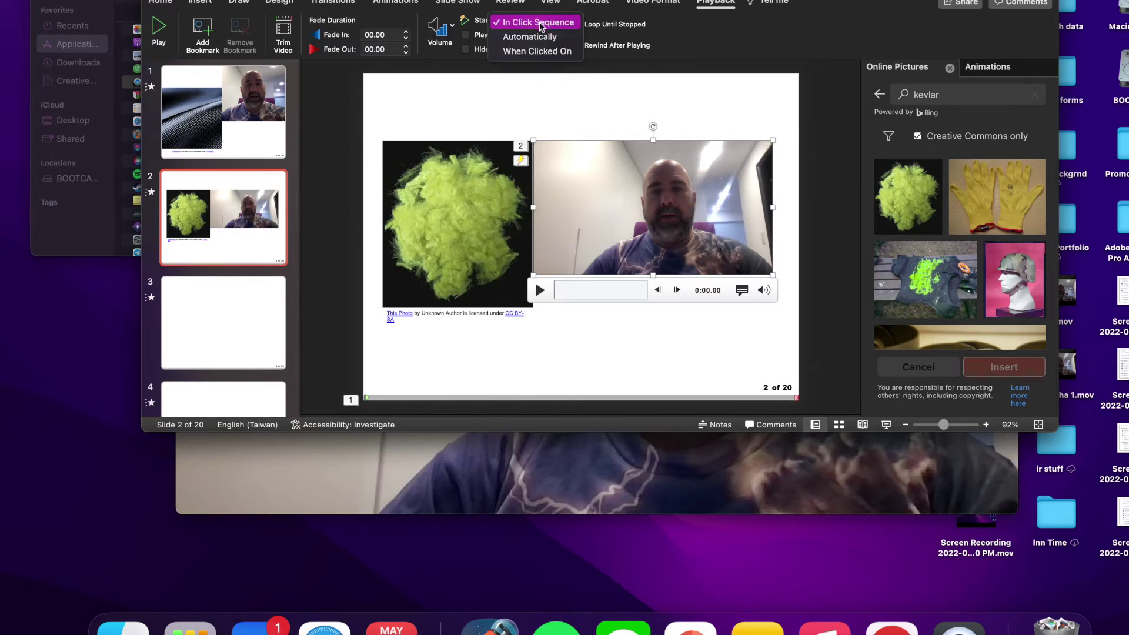
click(542, 38)
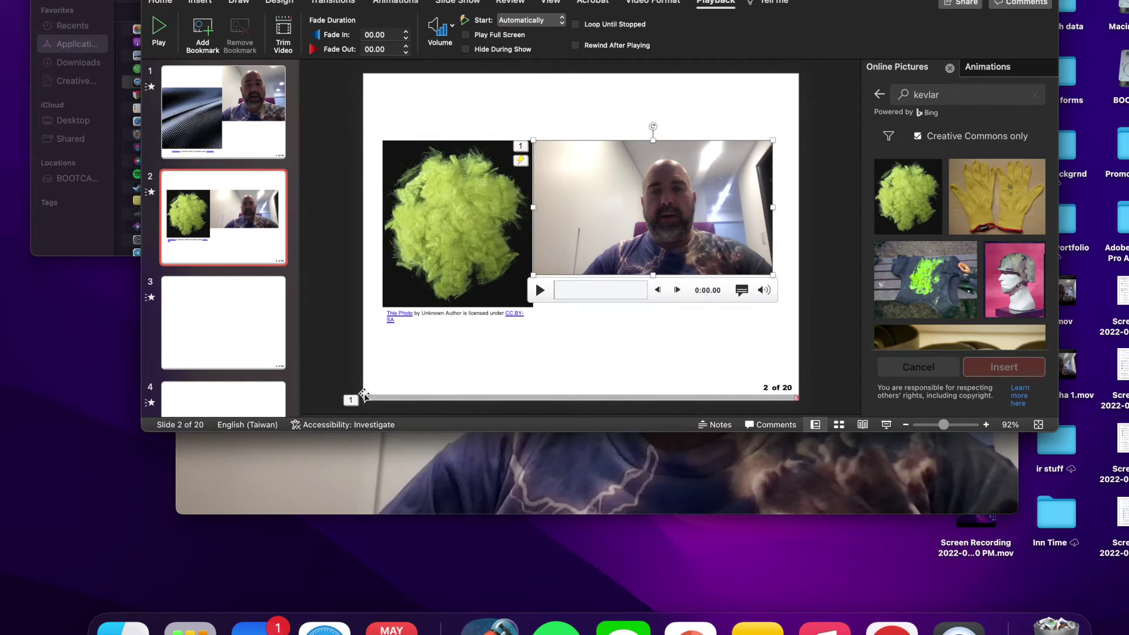
Step: Move the pecha kucha 1.mov animation above Rectangle 1 on slide 2 and set Rectangle 1 to start With Previous
click(410, 5)
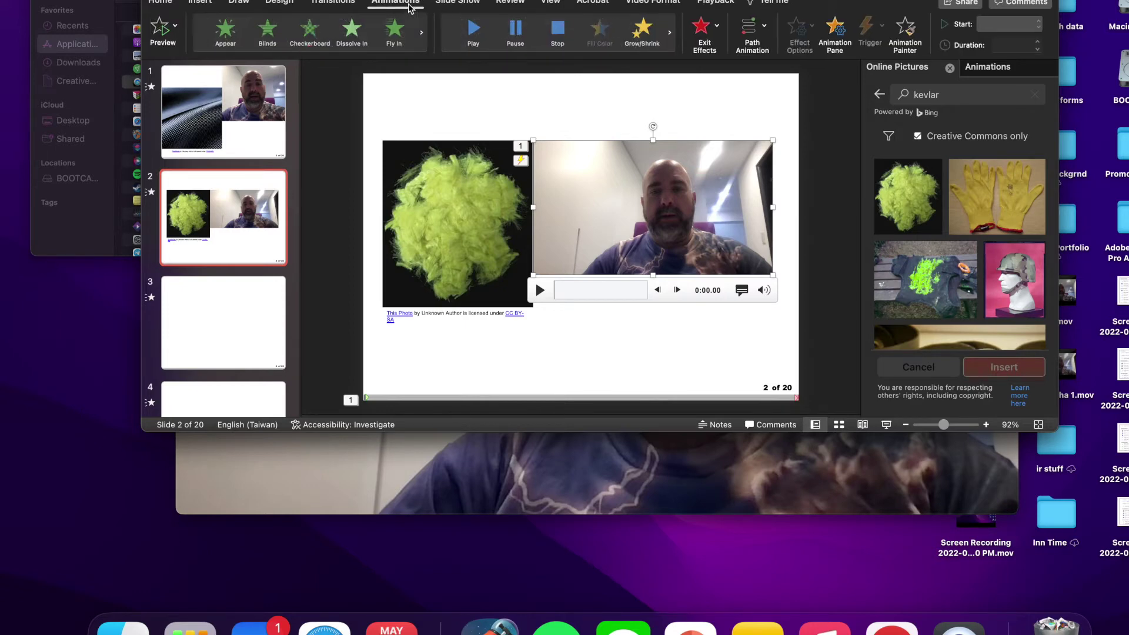
click(846, 33)
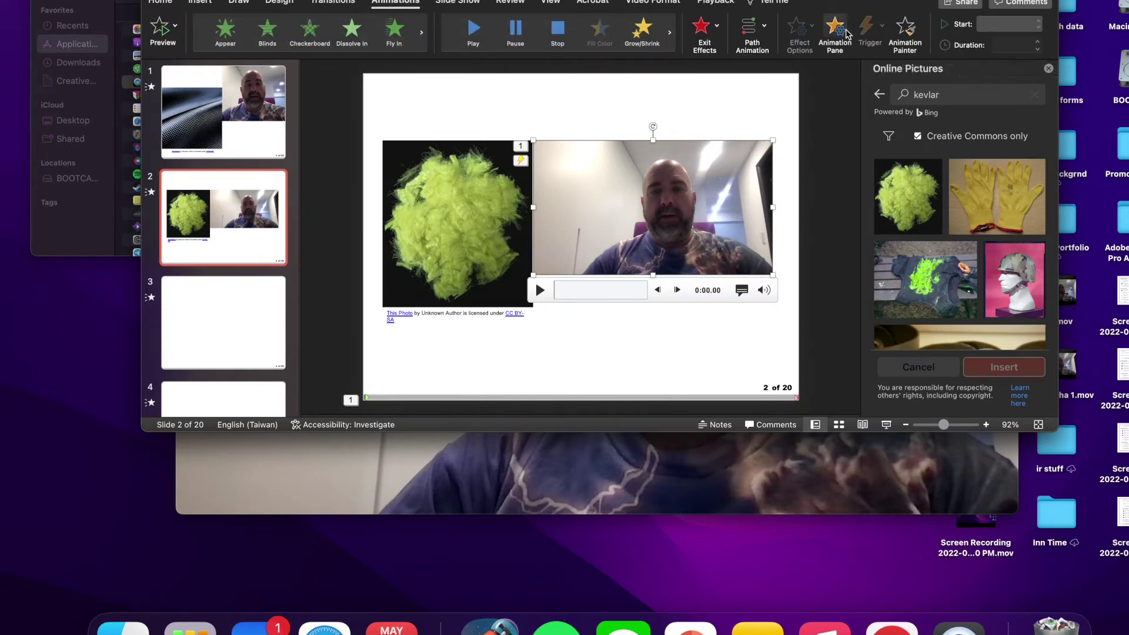
click(847, 33)
click(845, 32)
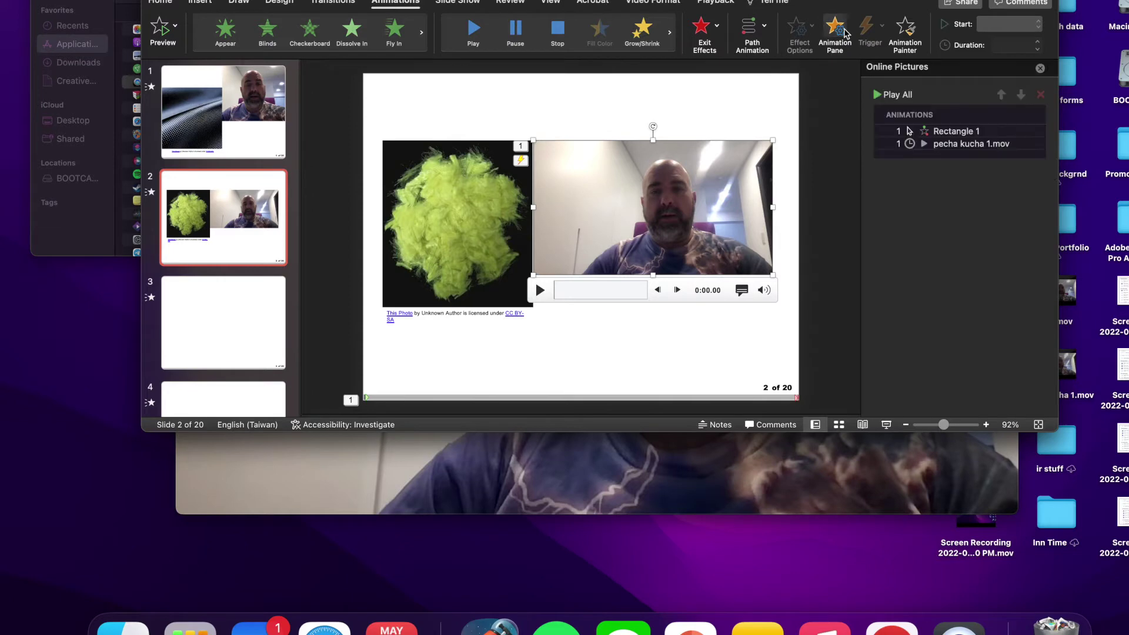
click(938, 132)
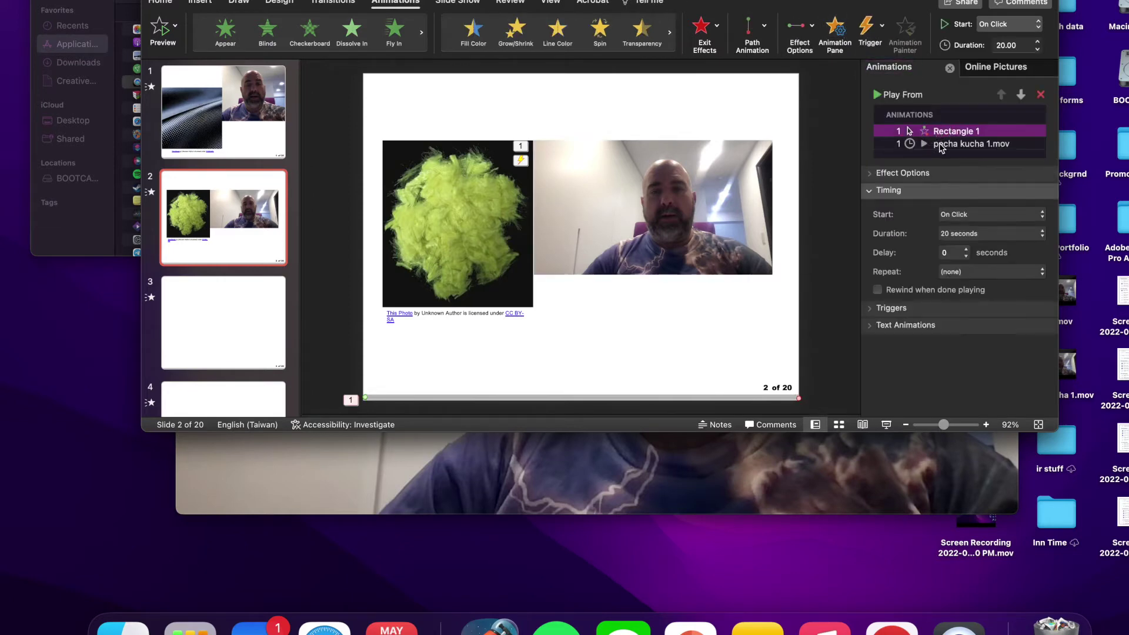
mouse_move(942, 143)
mouse_down()
mouse_move(948, 122)
mouse_move(950, 132)
mouse_up()
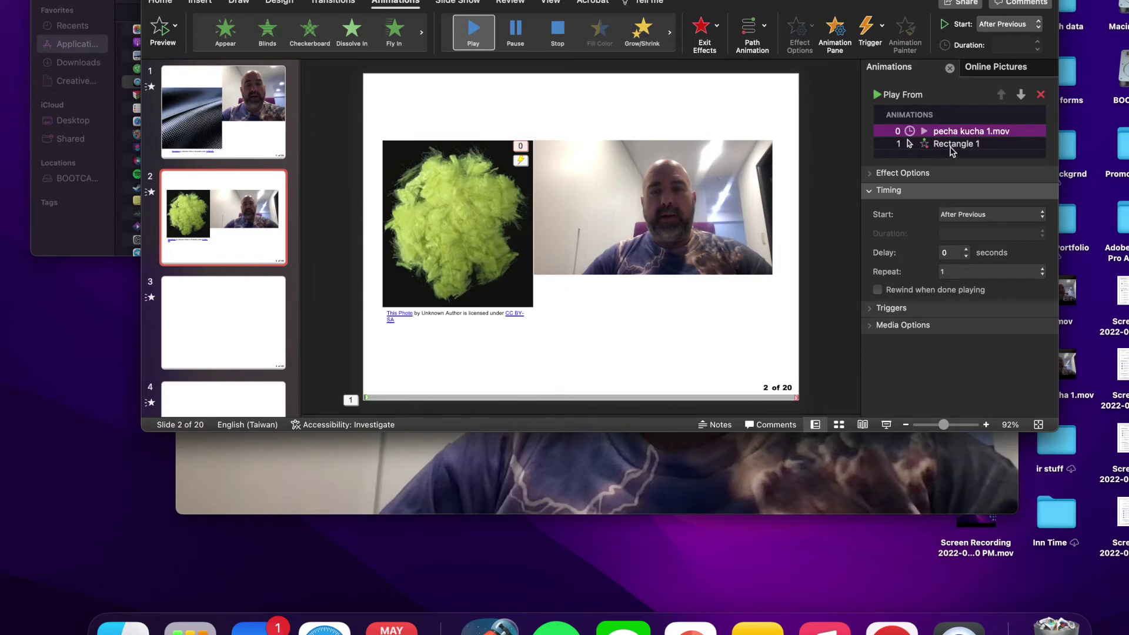
click(950, 150)
click(987, 218)
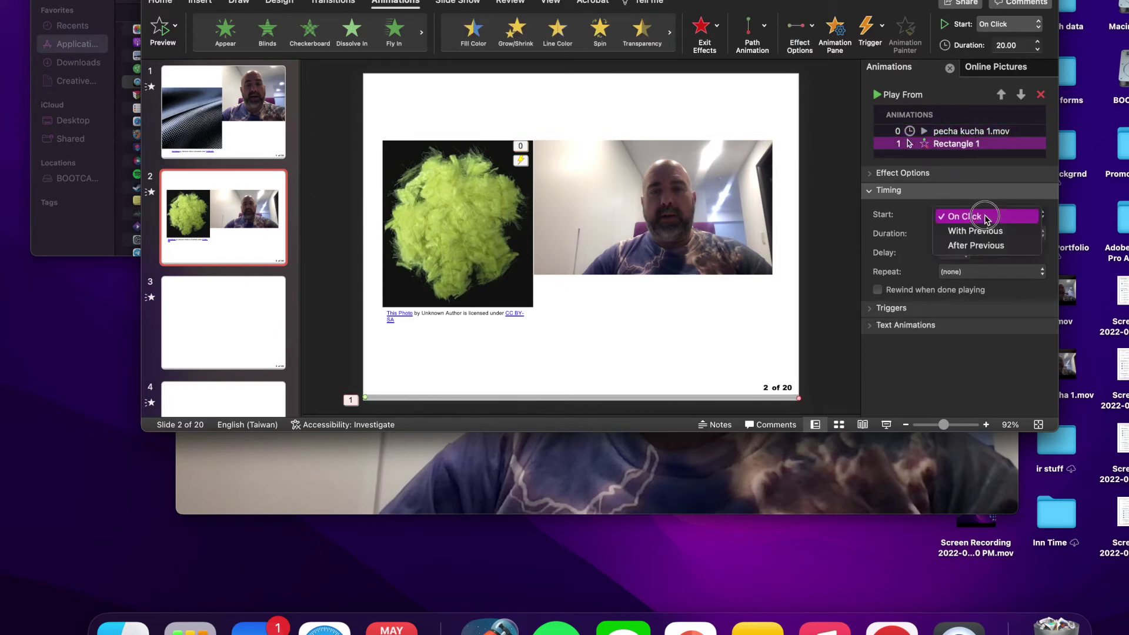
click(981, 232)
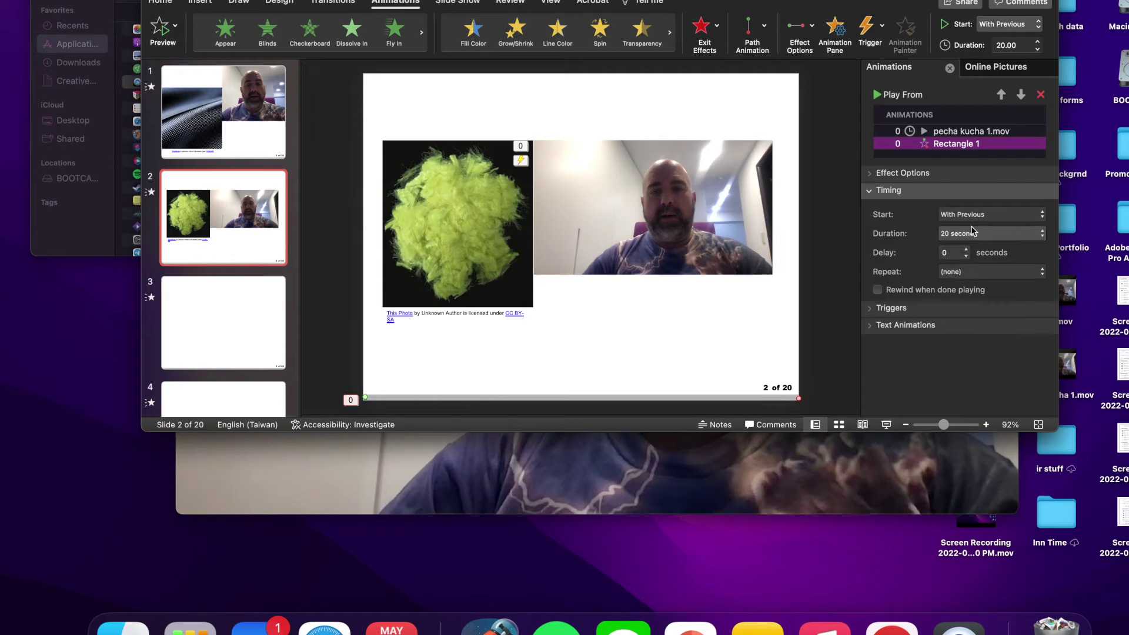
Step: Play the slide show through slide 2 to check its video and time bar together, and end the show
click(265, 124)
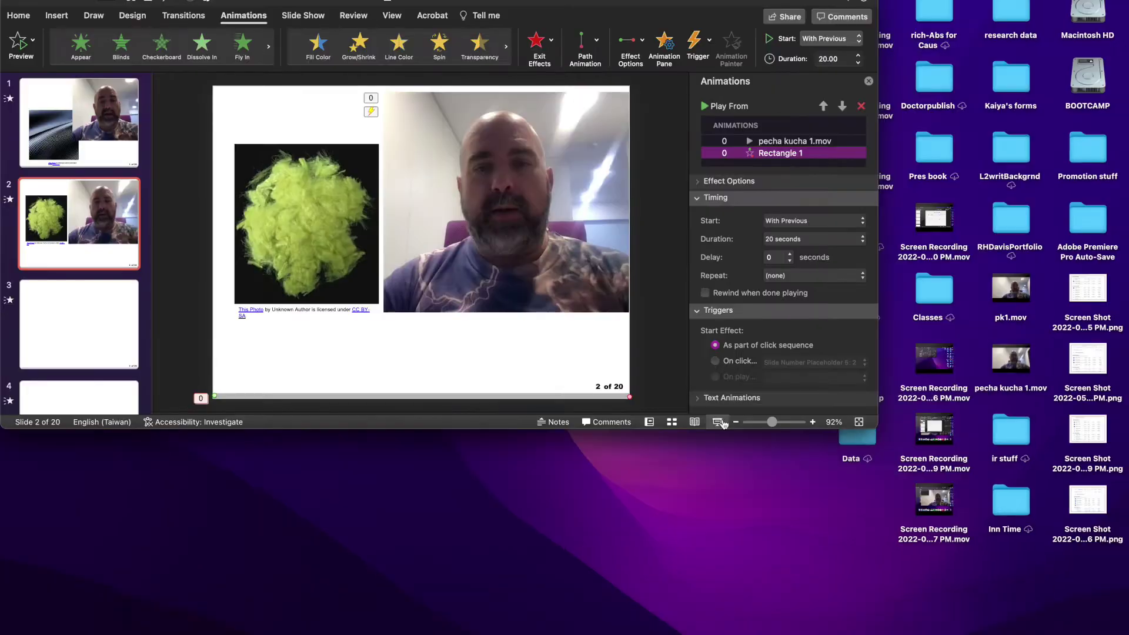
click(724, 419)
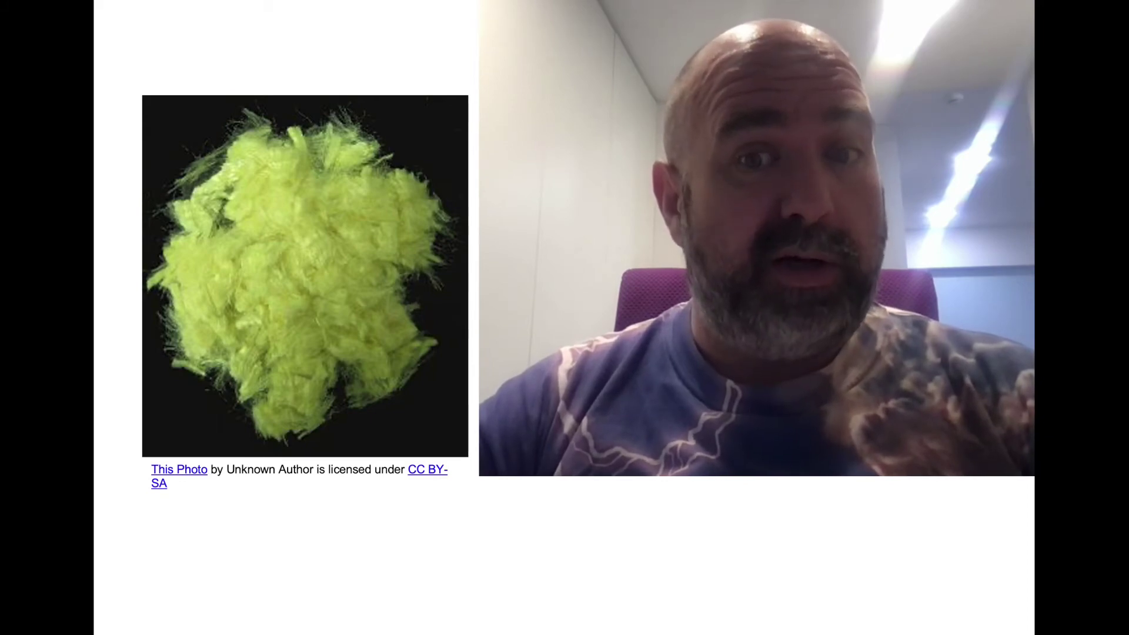
key(Right)
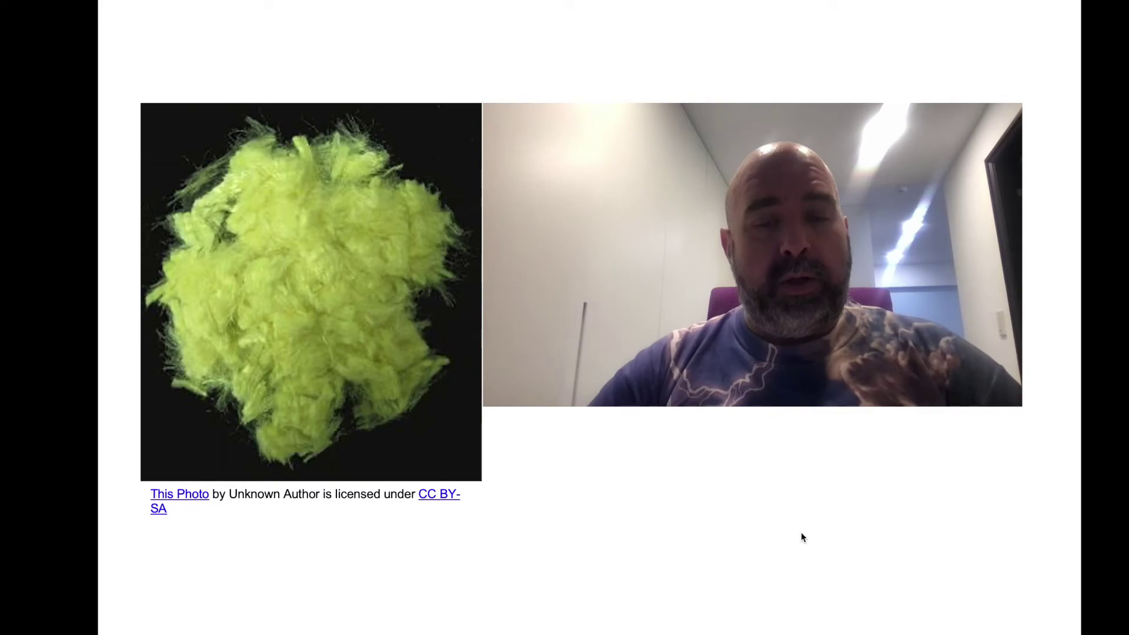
key(Escape)
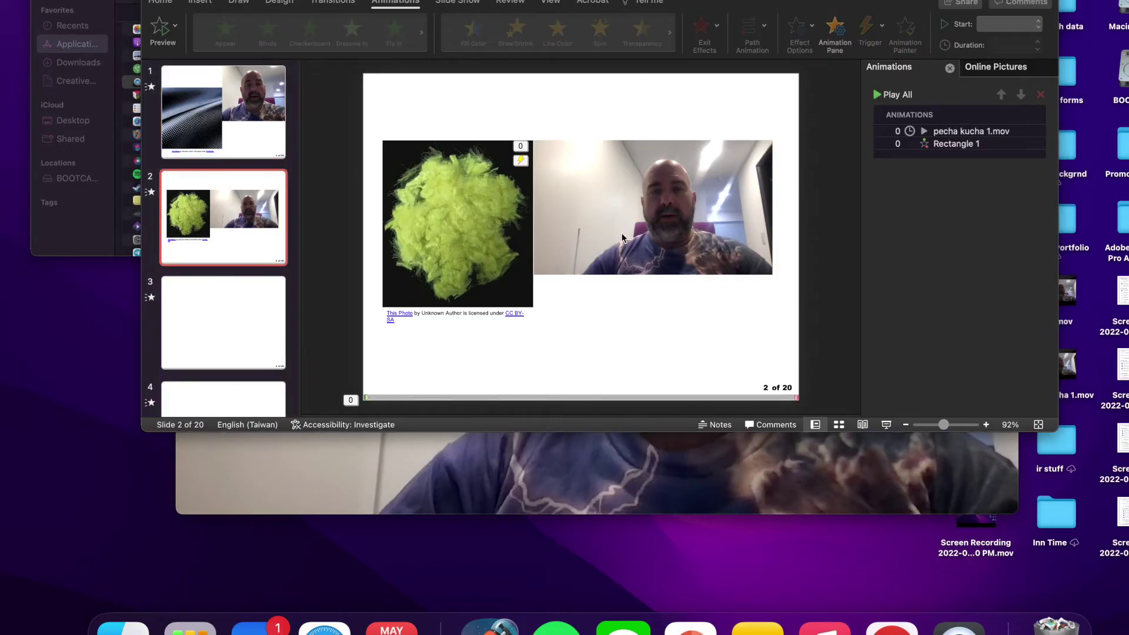
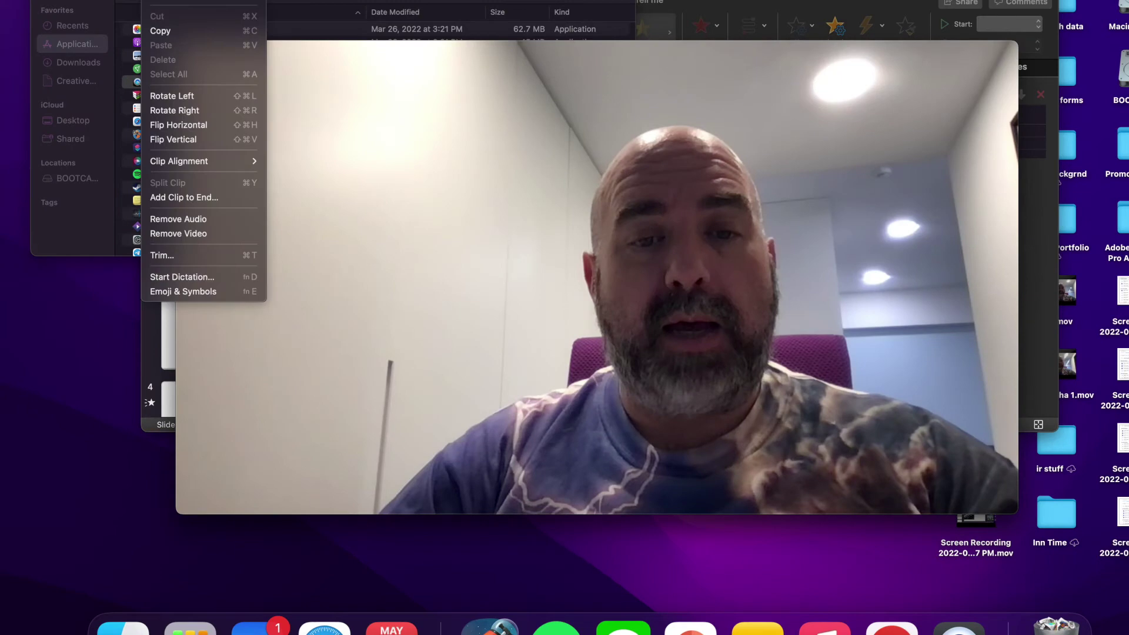
Step: Open a new movie recording in QuickTime Player, and switch to PowerPoint to open the recent presentation Co-teaching
click(147, 0)
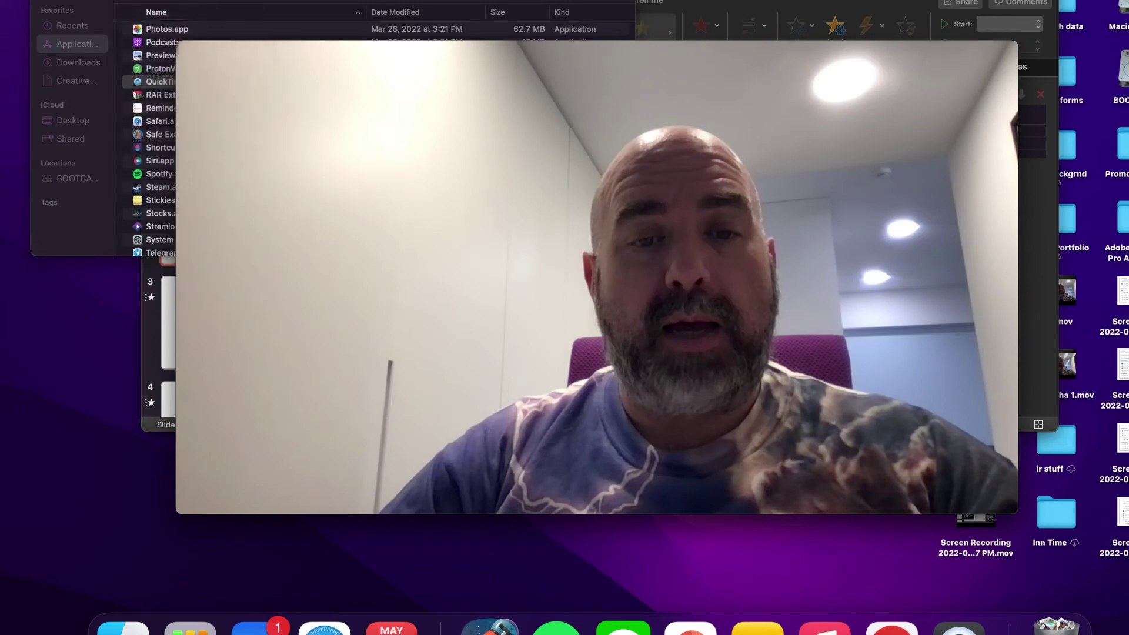
drag(244, 51, 459, 34)
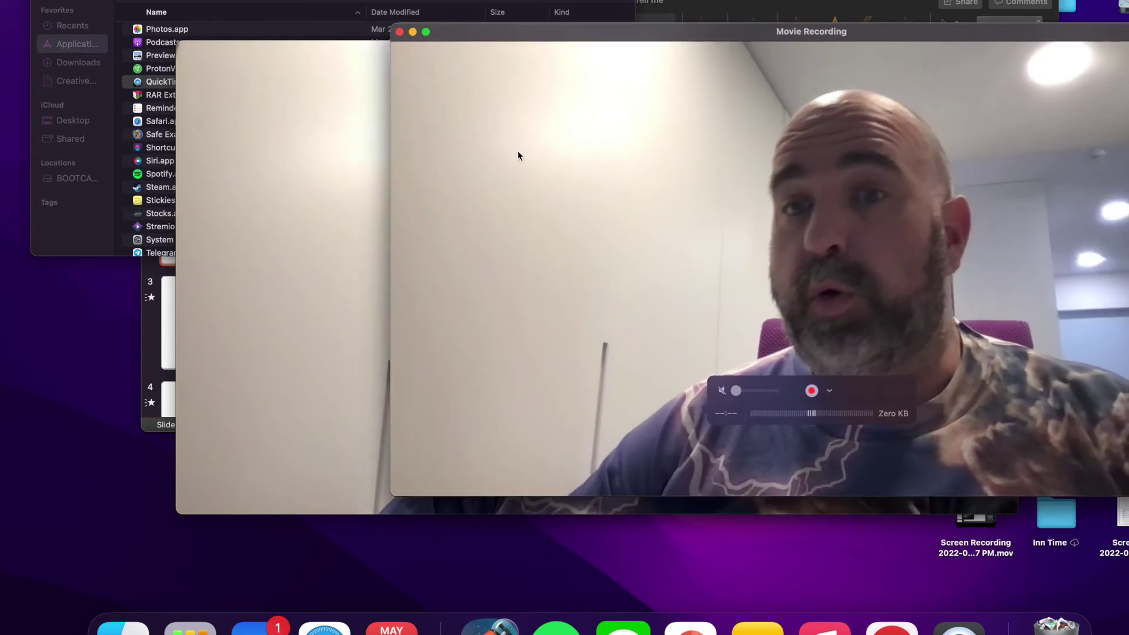
click(691, 631)
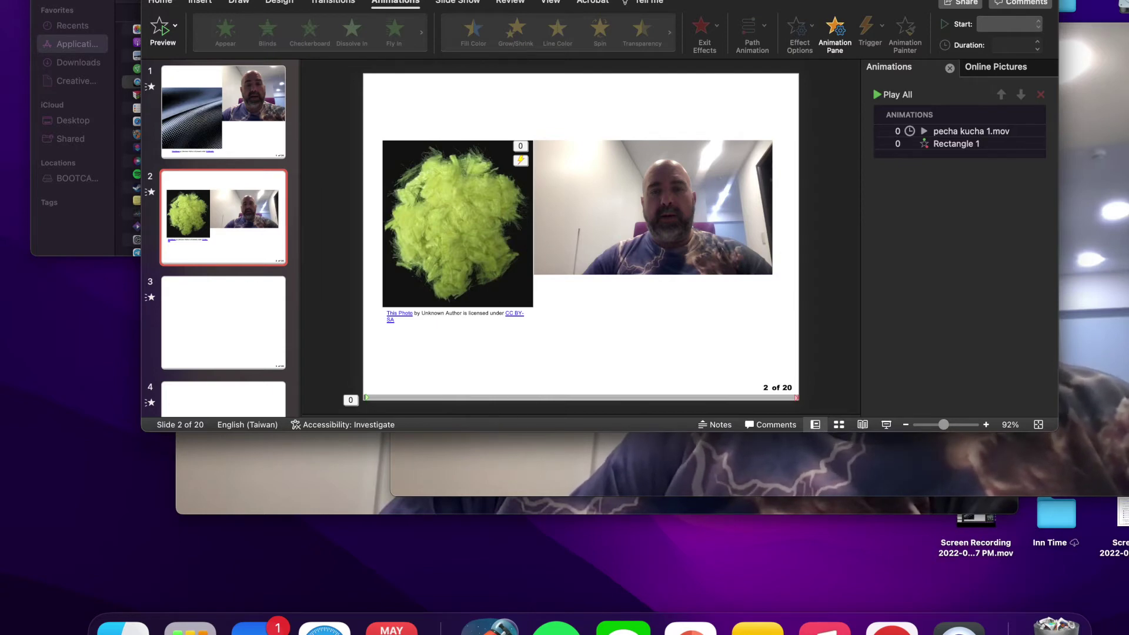
click(36, 0)
mouse_move(103, 0)
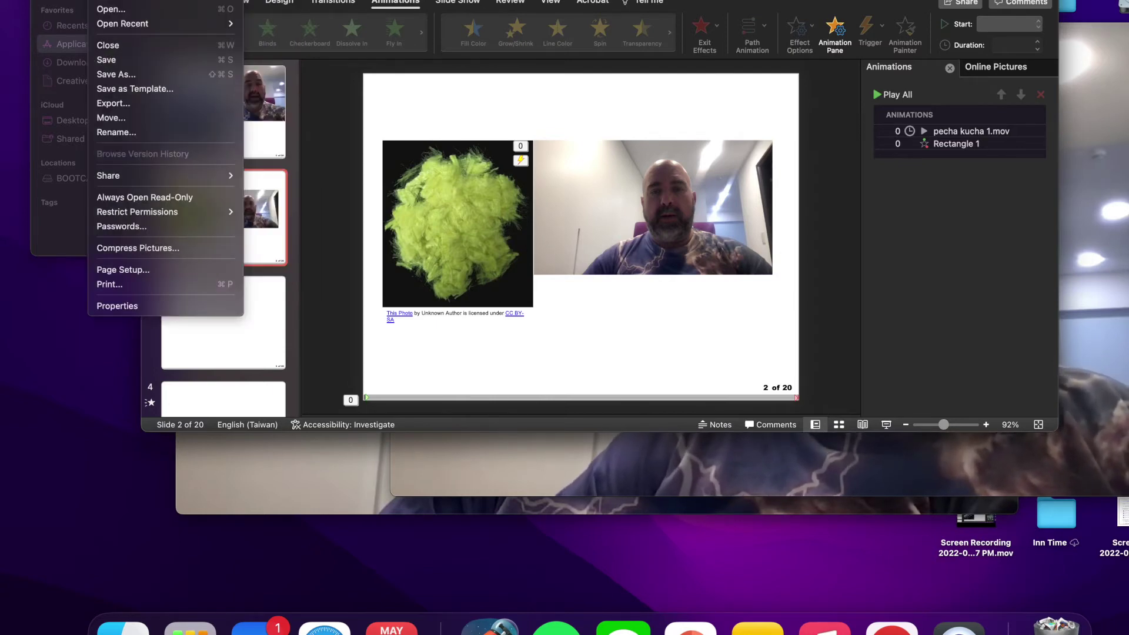
mouse_move(120, 24)
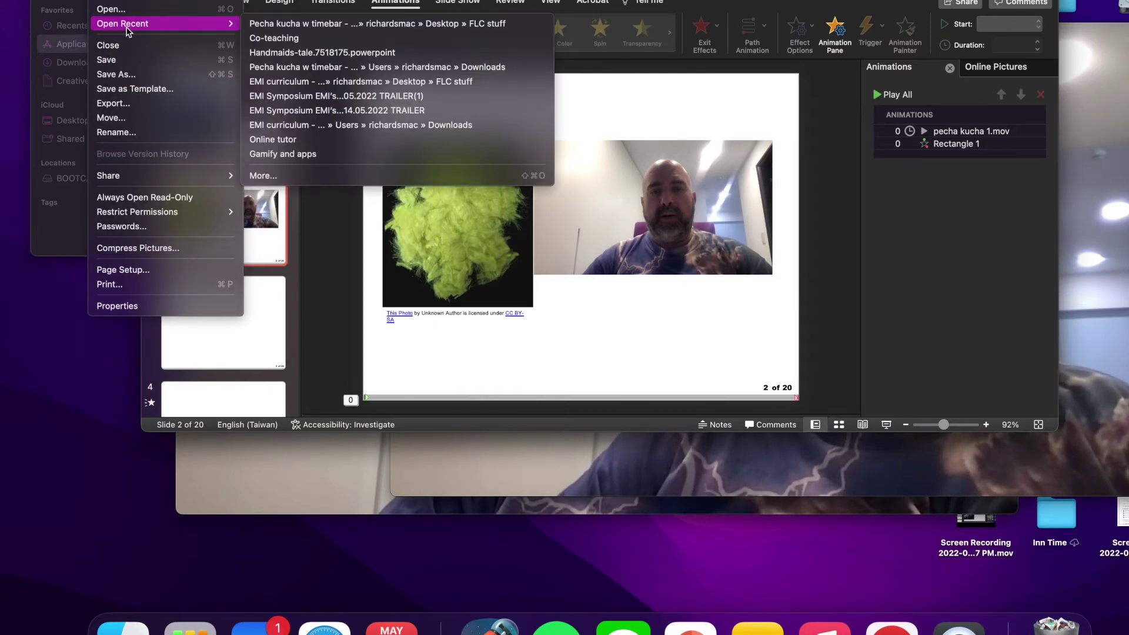
click(273, 38)
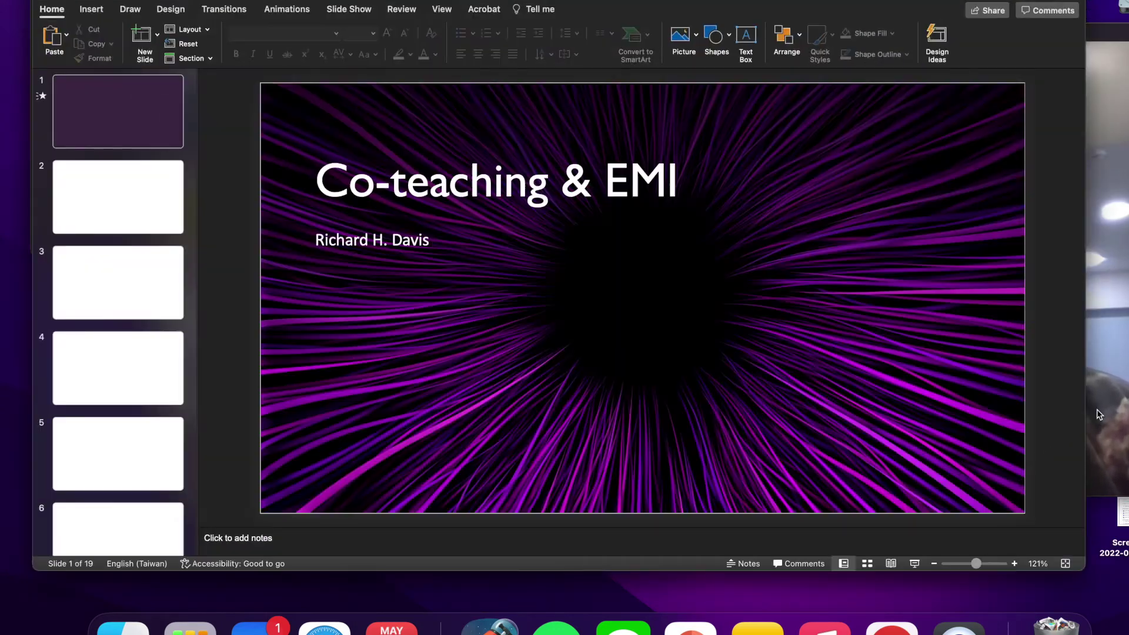
Step: Switch to QuickTime Player and set the webcam Movie Recording window to float on top
click(1107, 407)
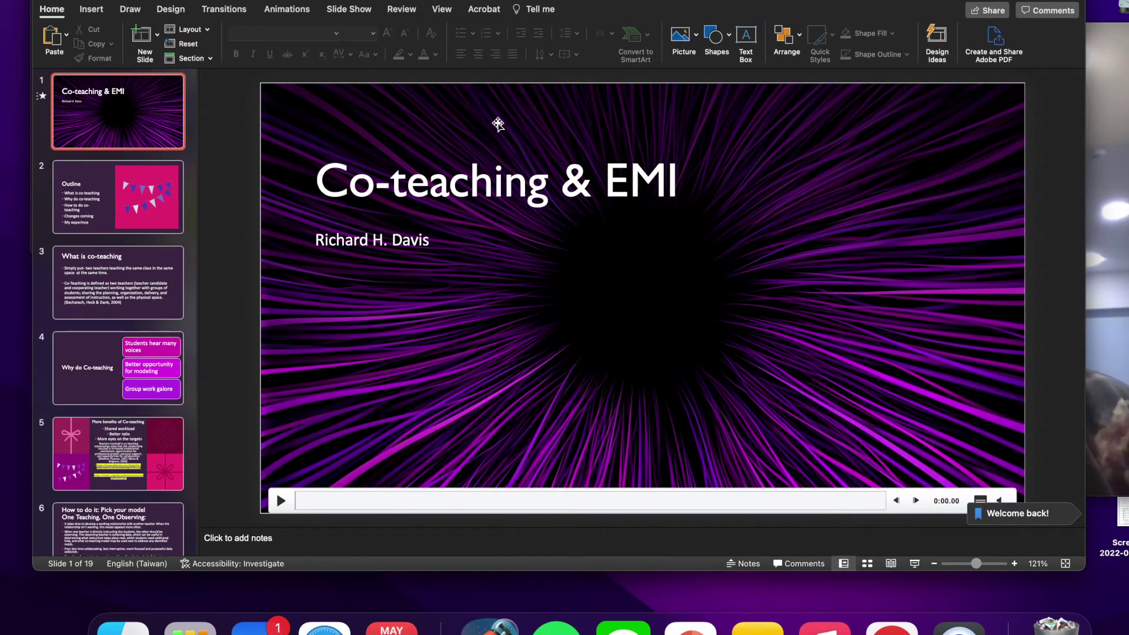
click(1107, 407)
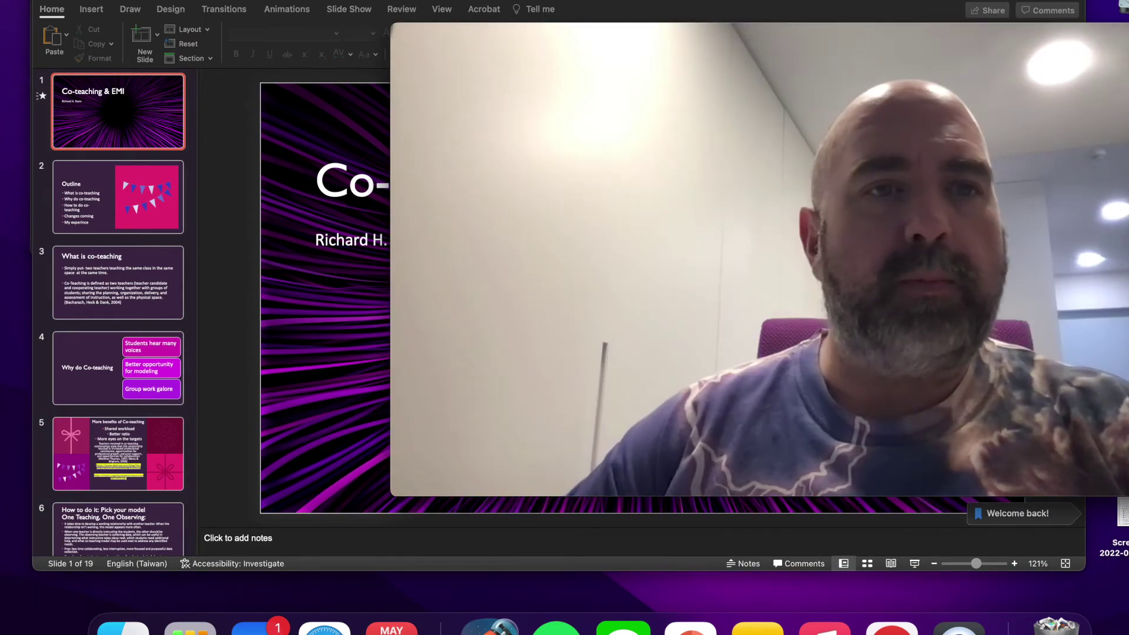
click(206, 1)
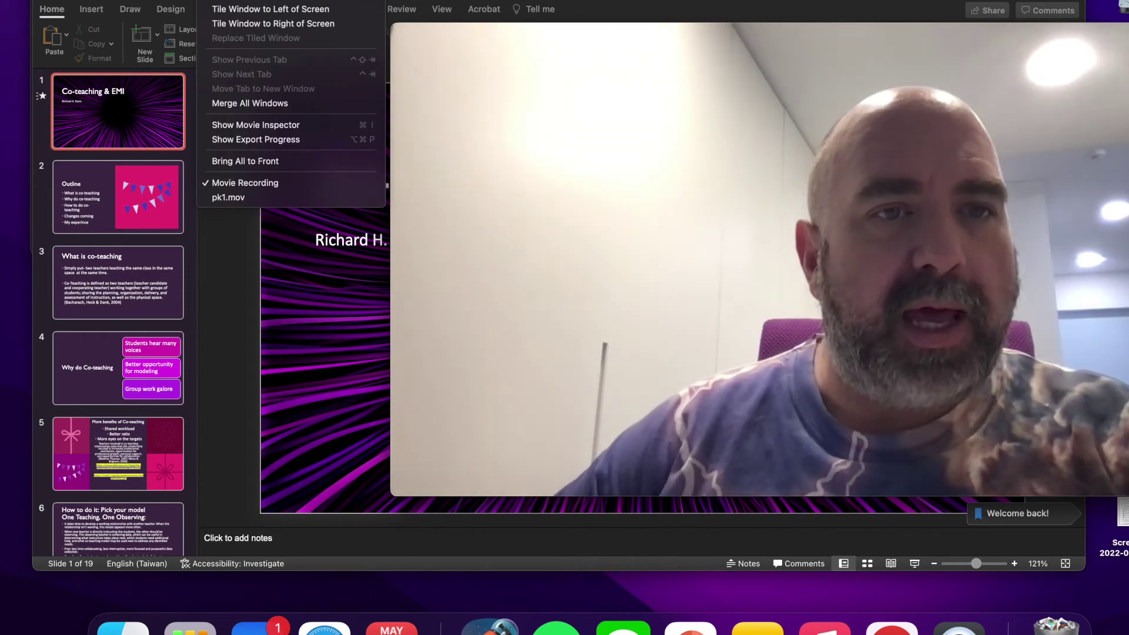
mouse_move(177, 1)
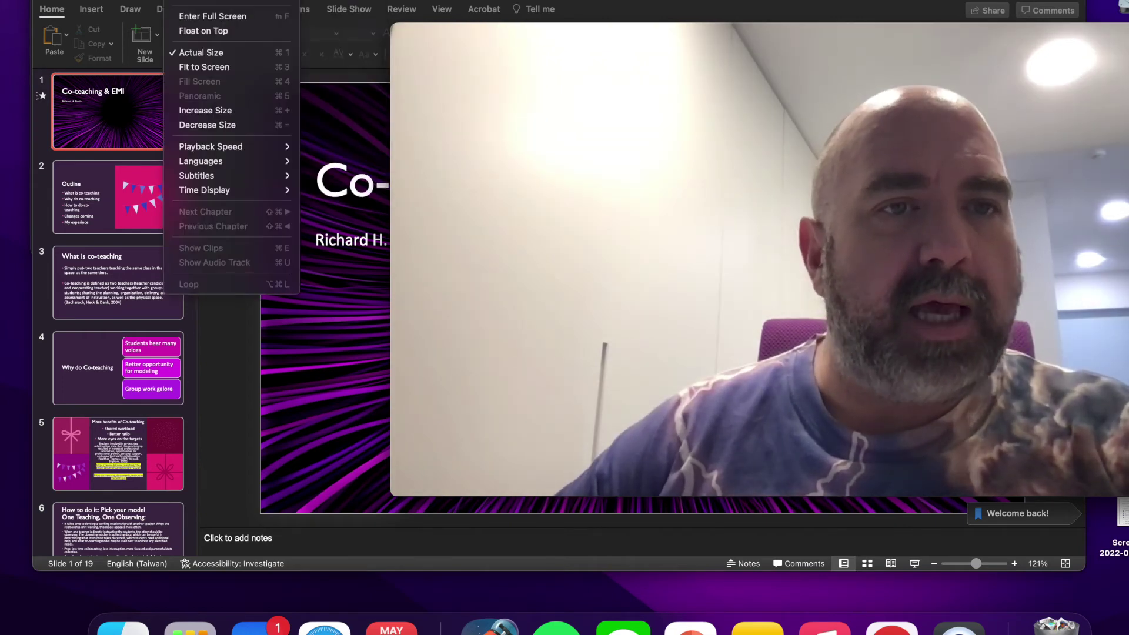
click(197, 33)
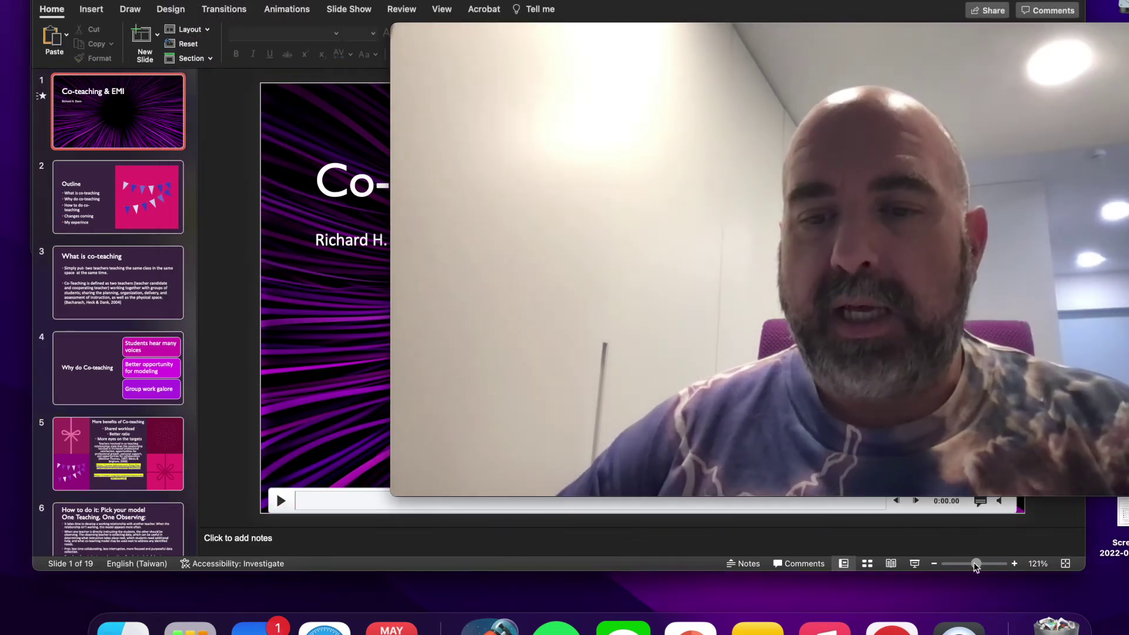
Step: Start the Co-teaching slide show, shrink the floating webcam window into the slide's upper-right corner, and advance to the Outline slide
click(914, 564)
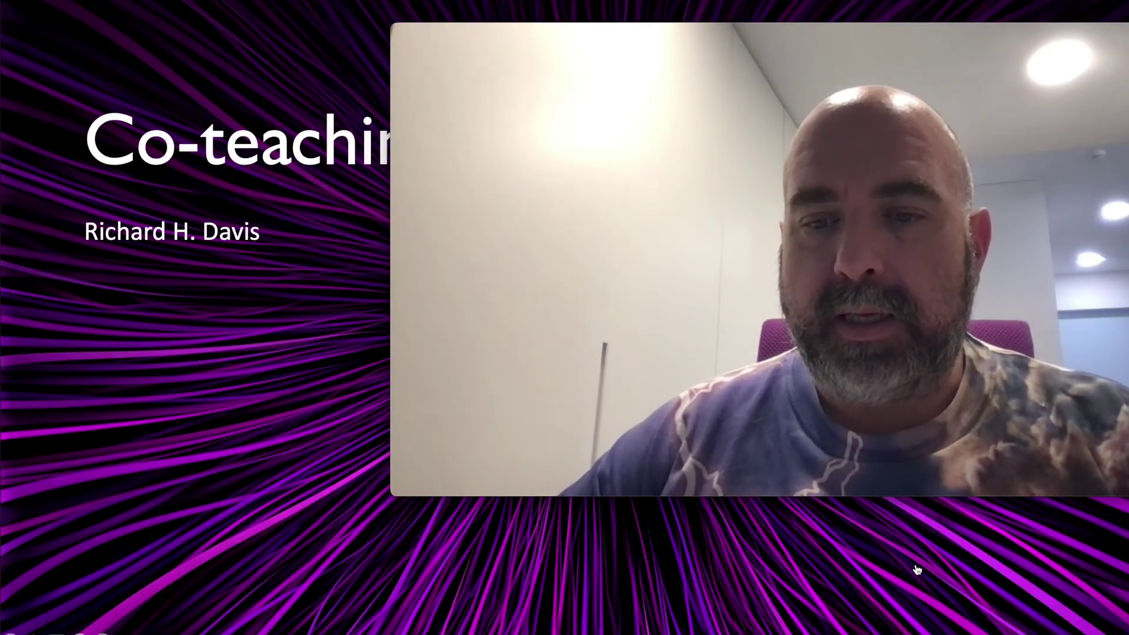
drag(397, 31, 754, 154)
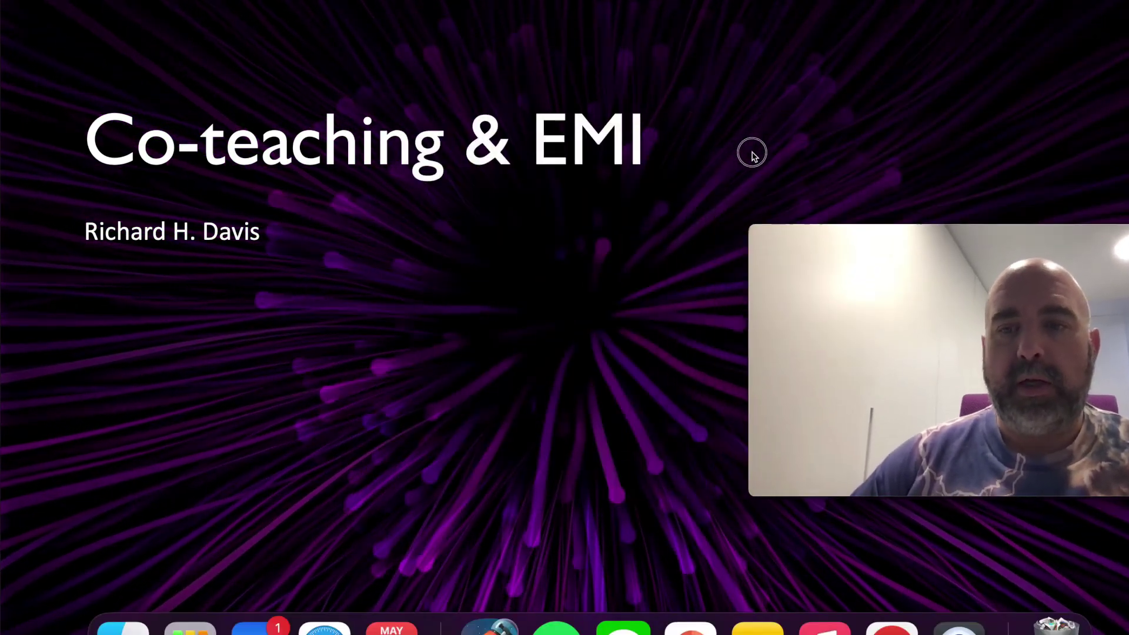
drag(877, 267, 800, 1)
click(360, 351)
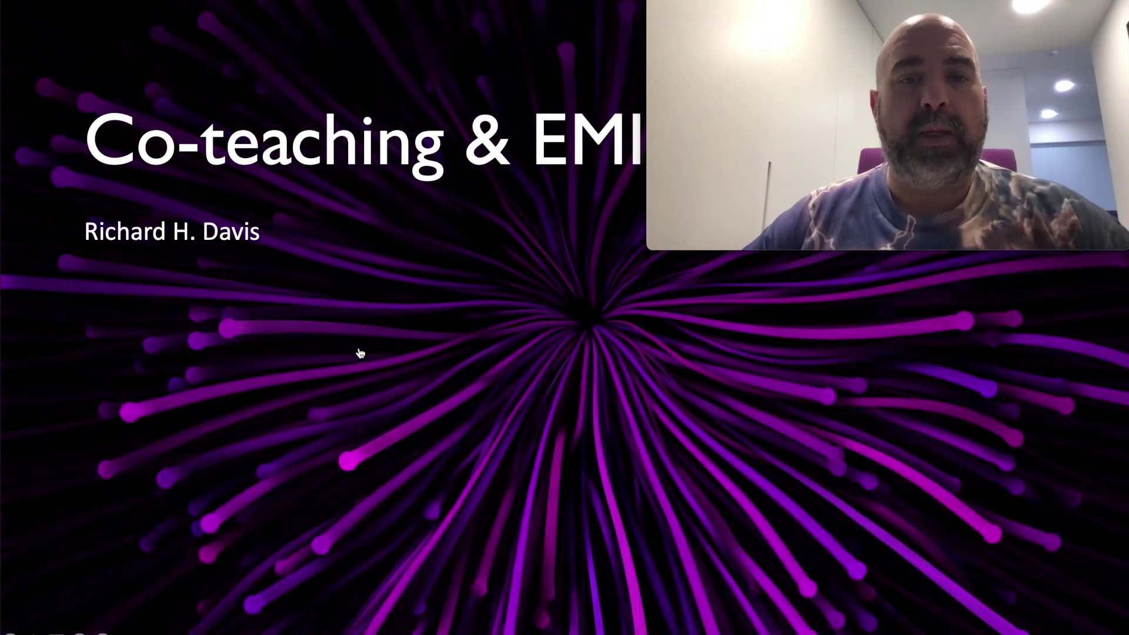
click(360, 353)
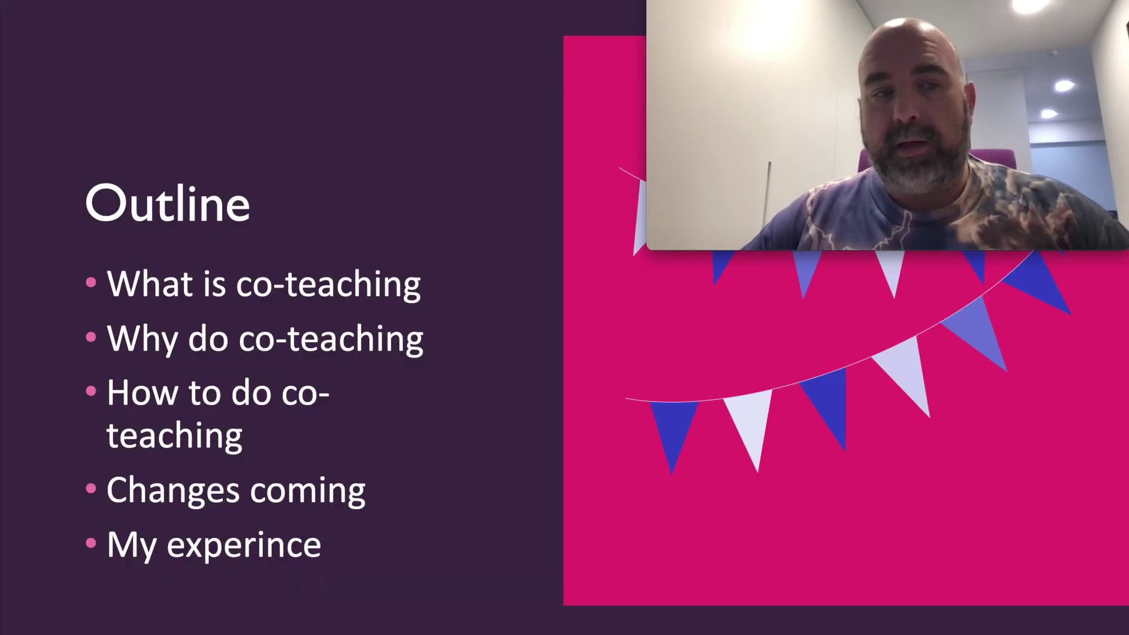
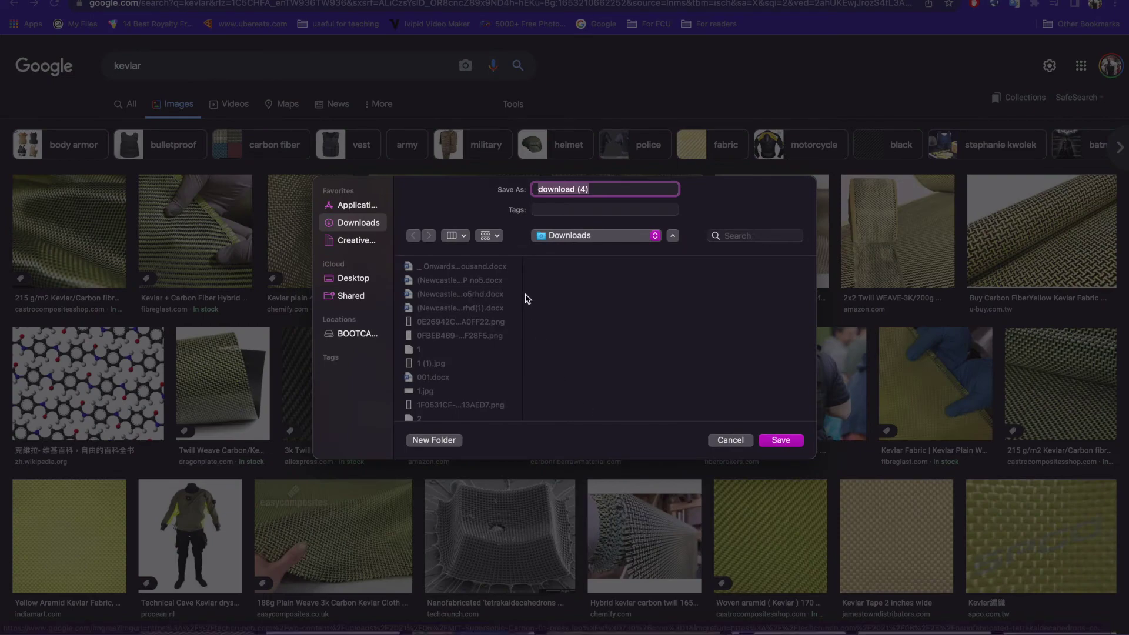
Step: Save the chosen image from the Google Images results for kevlar to Downloads as download (4)
click(785, 442)
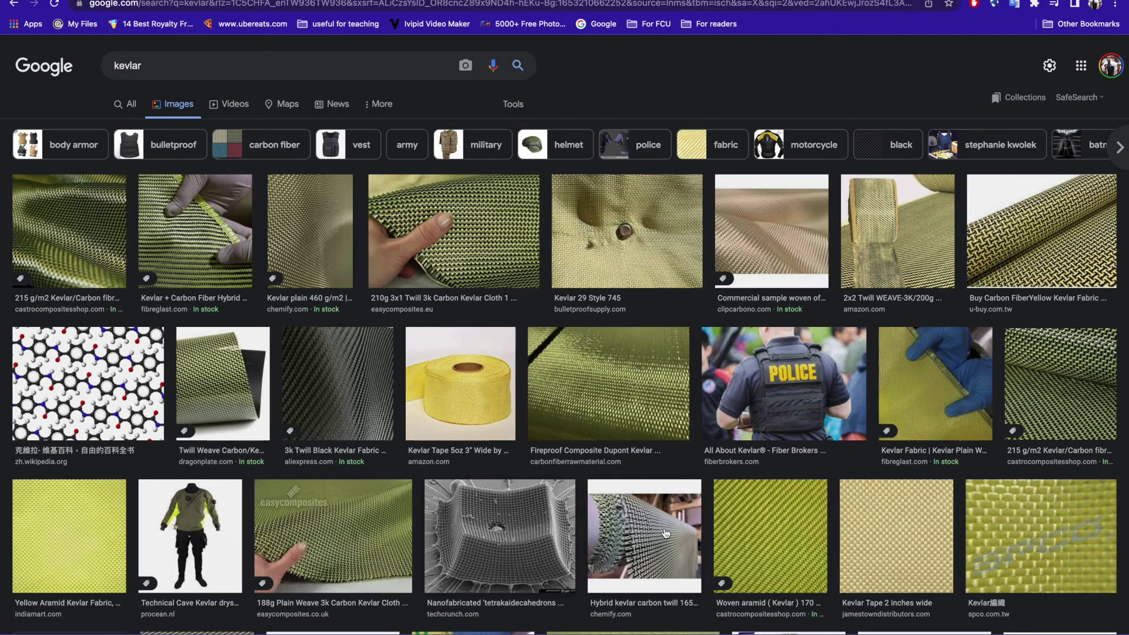
Step: Save the Jamhouri police bulletproof vest image from the kevlar image results to Downloads as images (2)
scroll(665, 532, down, 2)
click(753, 237)
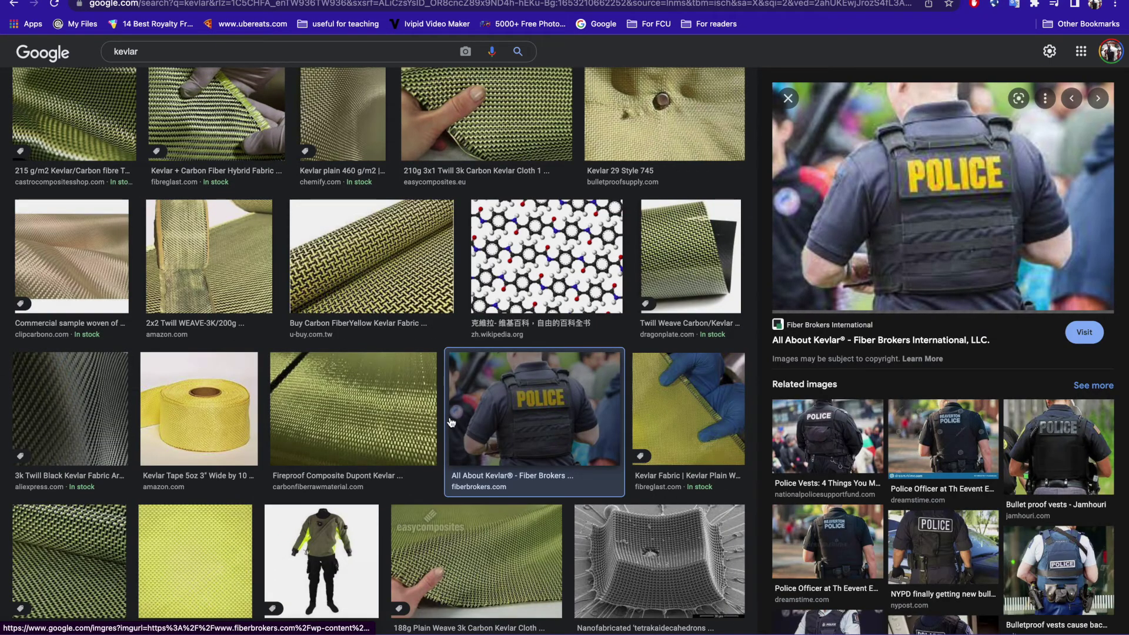
click(1059, 447)
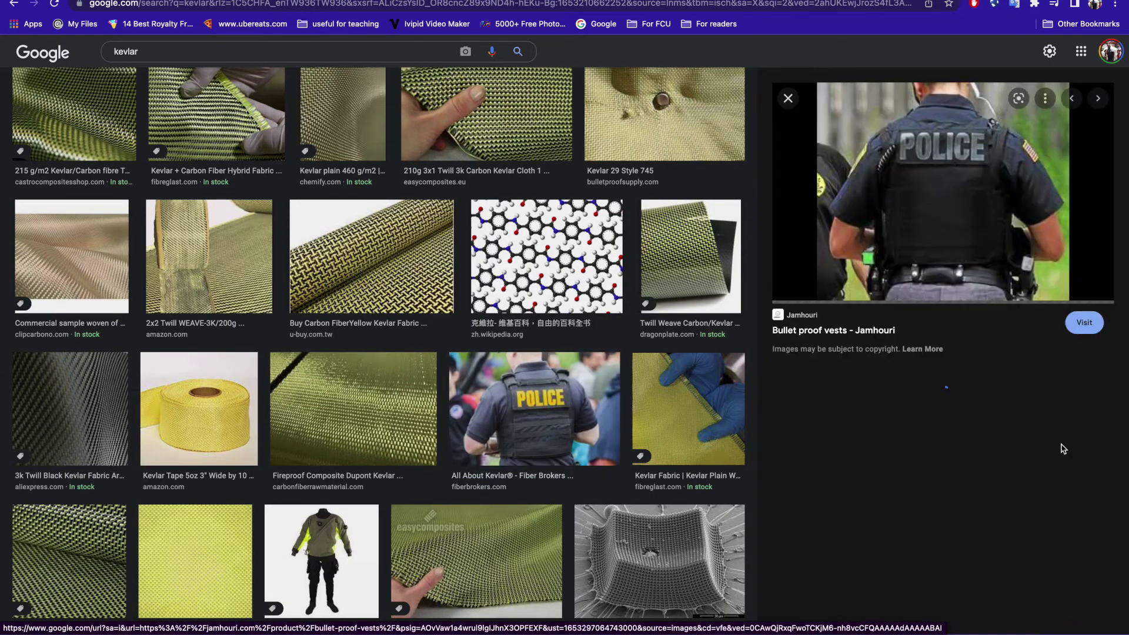
right_click(939, 172)
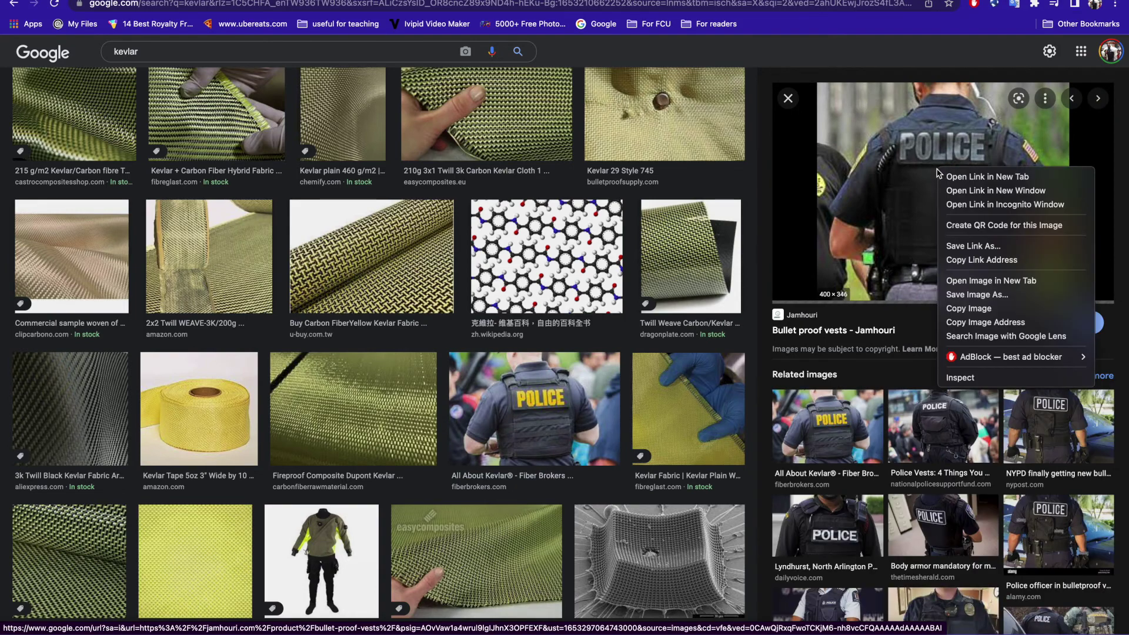
click(957, 295)
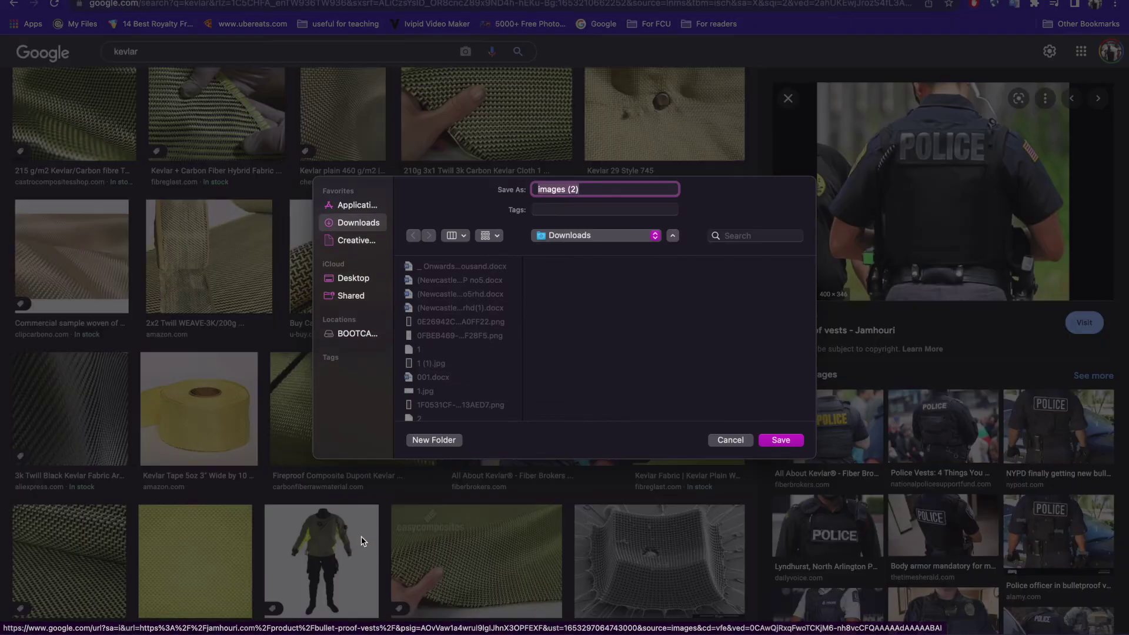
click(781, 440)
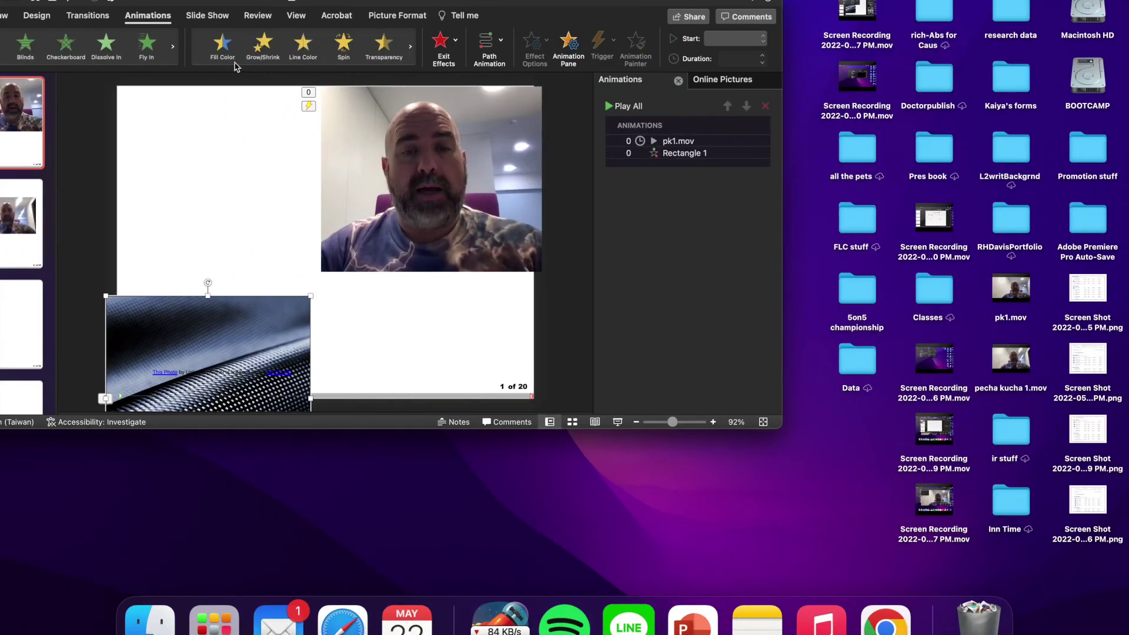
Step: Close the Pecha kucha w timebar.pptx presentation without saving its changes
drag(156, 3, 348, 1)
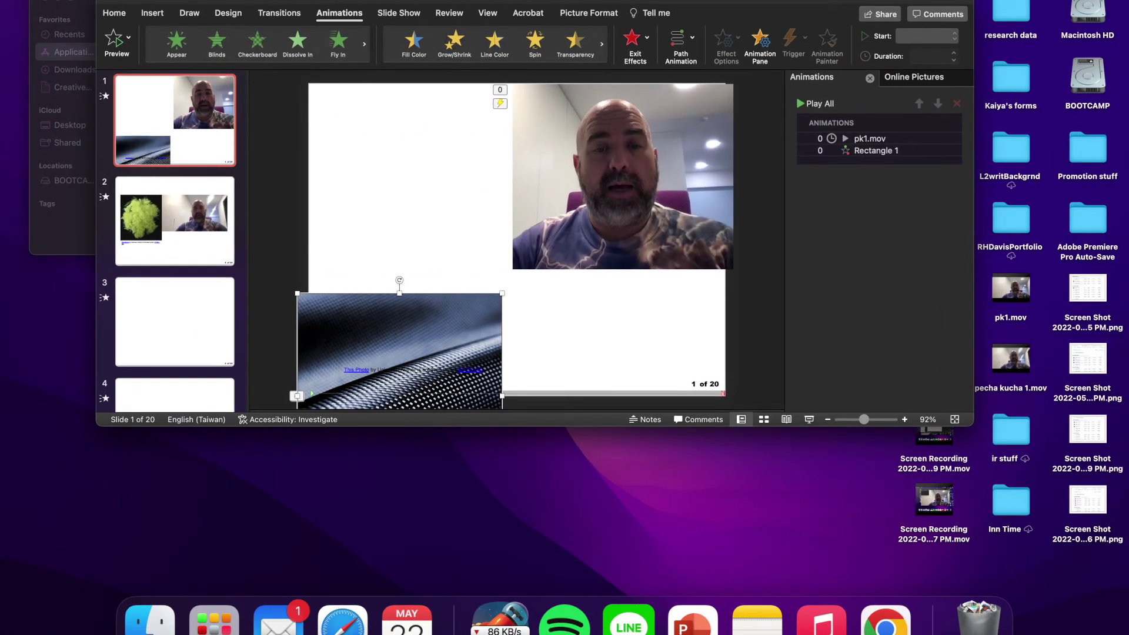
click(107, 2)
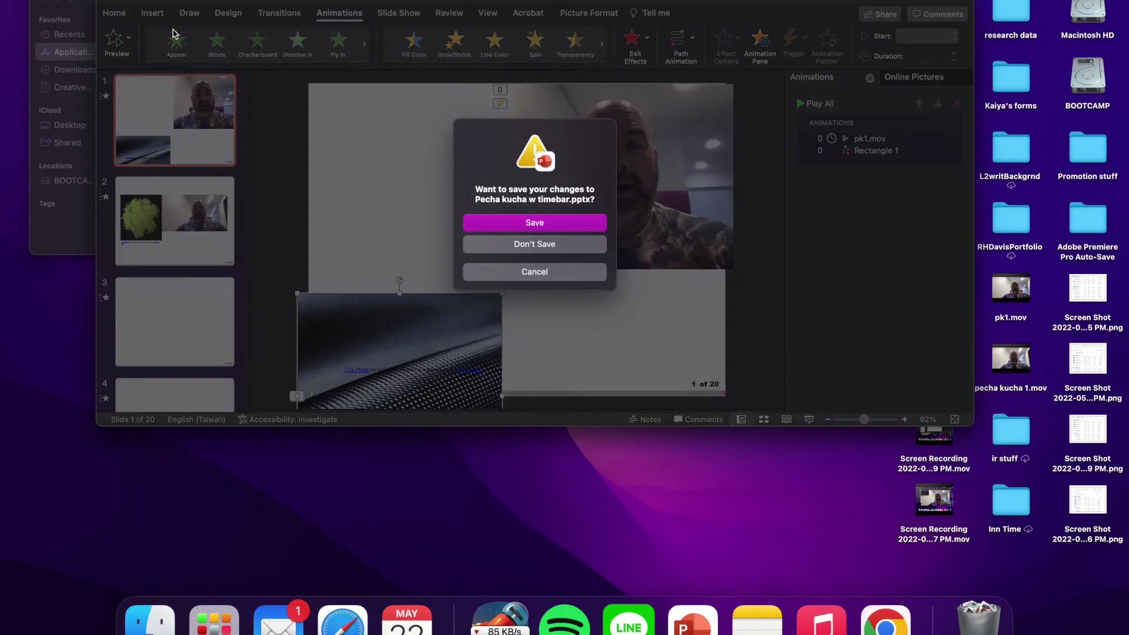
click(531, 248)
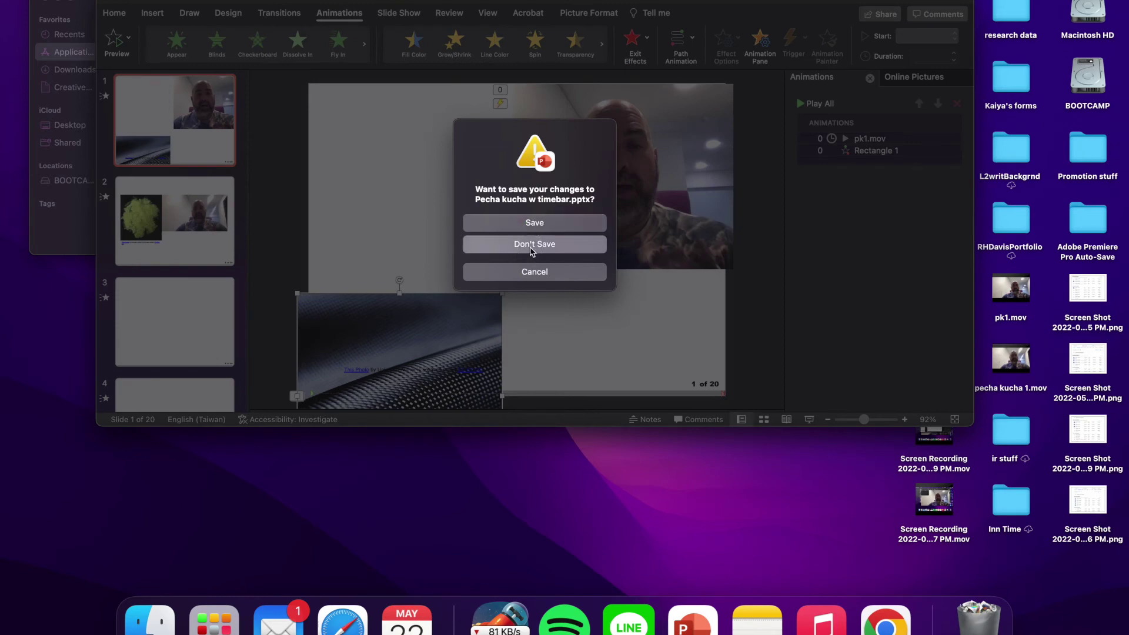
Step: Find iMovie in the Applications folder and launch it
scroll(181, 114, up, 5)
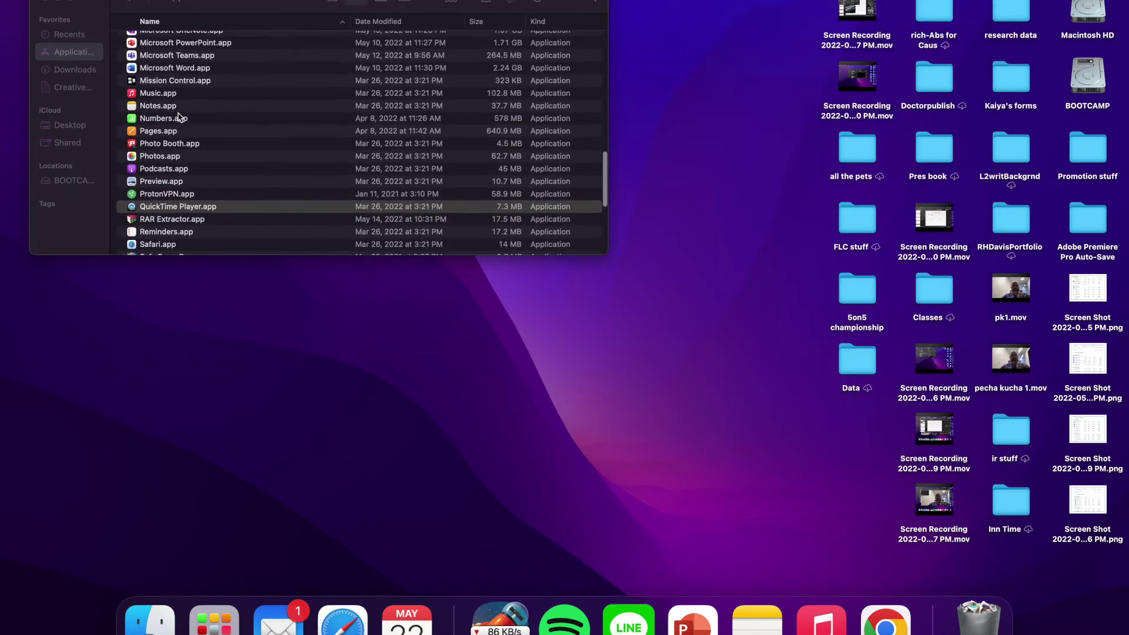
scroll(180, 116, up, 6)
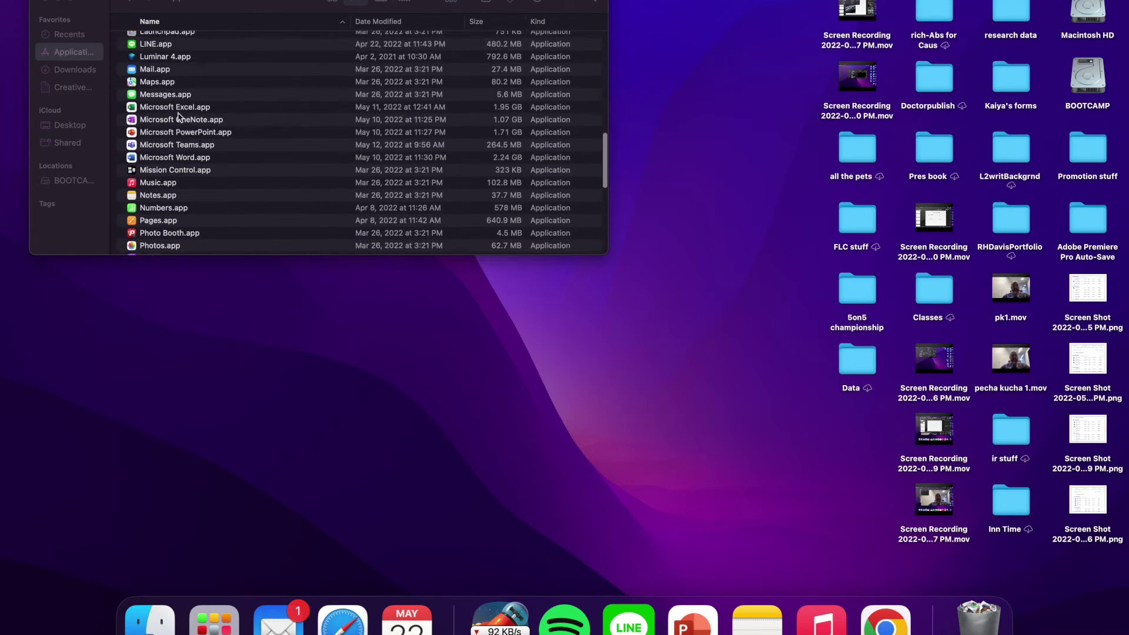
scroll(179, 117, up, 2)
click(173, 63)
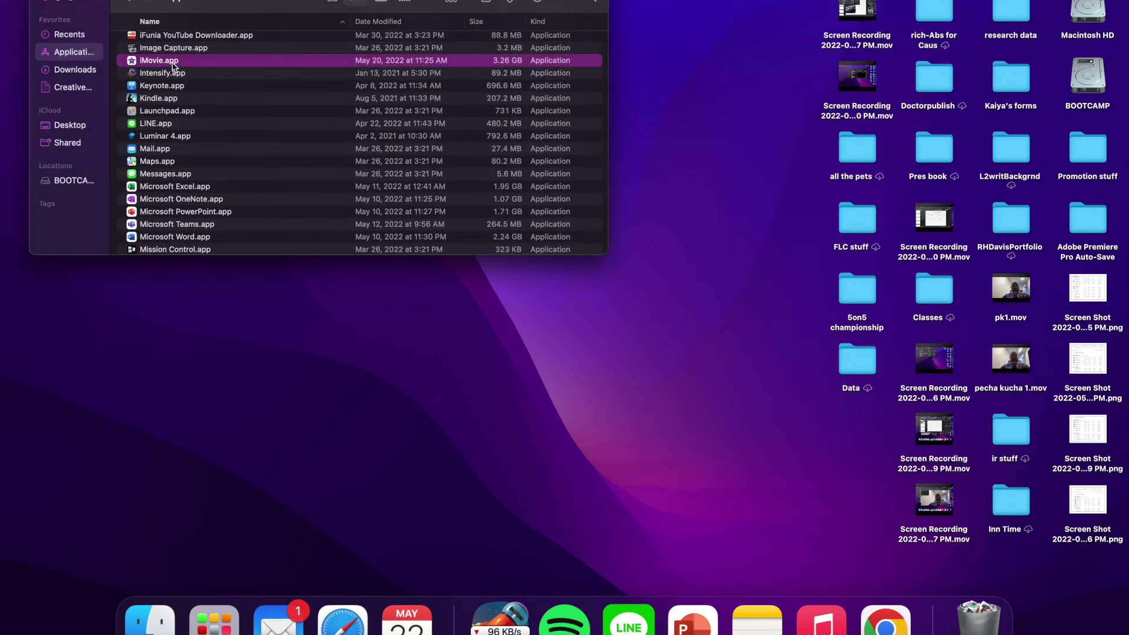
double_click(169, 63)
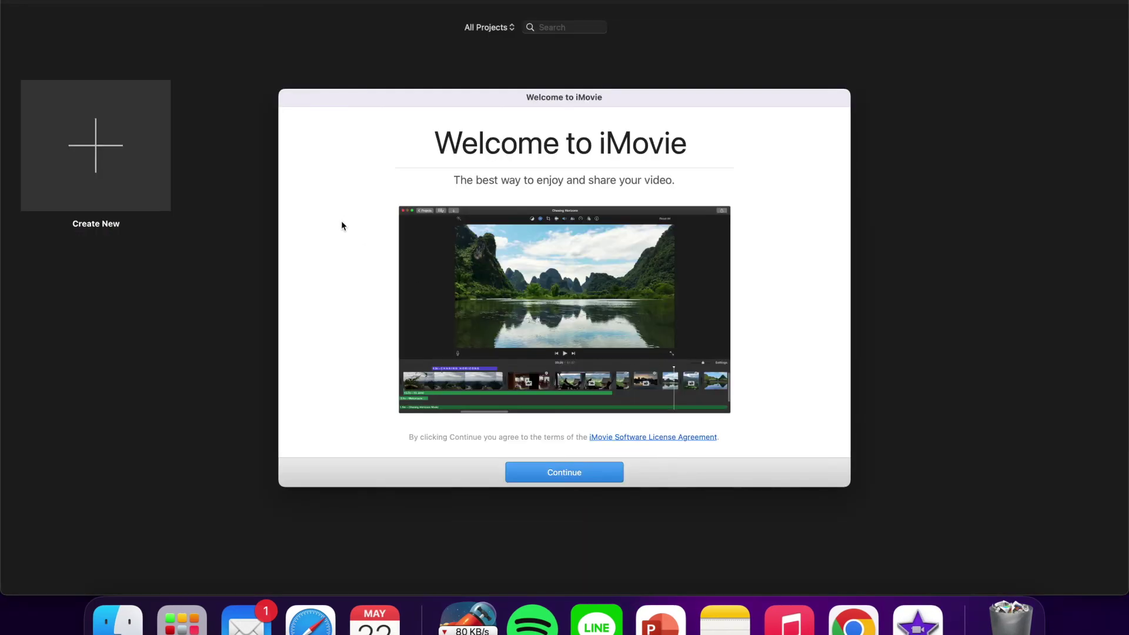
Step: Dismiss the iMovie welcome screen and create a new Movie project
click(65, 142)
click(93, 152)
click(560, 474)
click(560, 473)
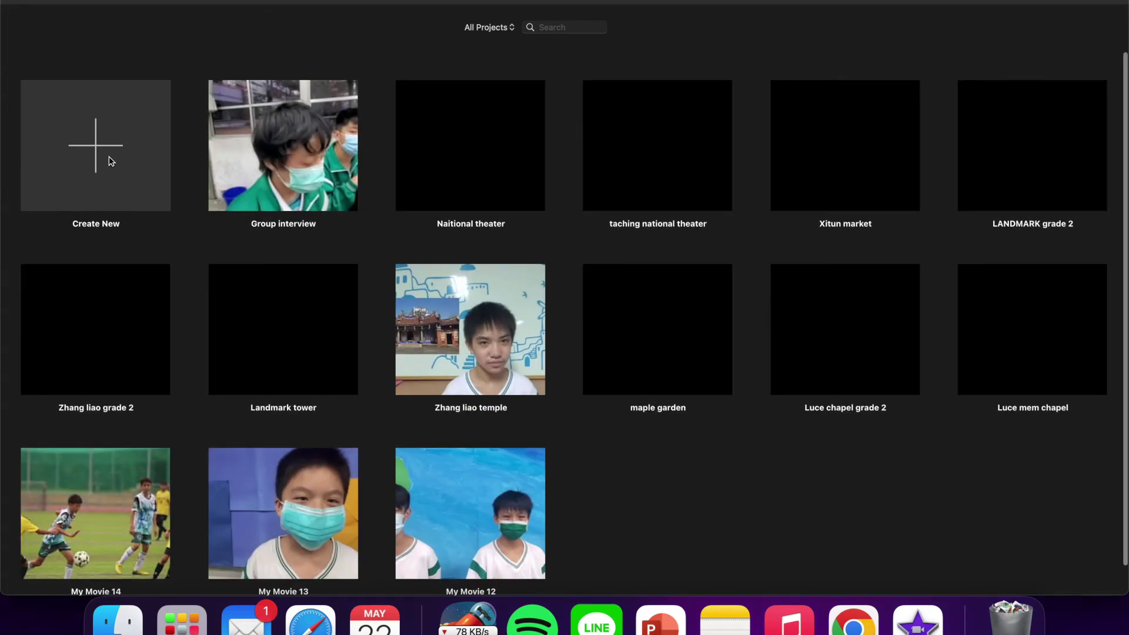
click(111, 161)
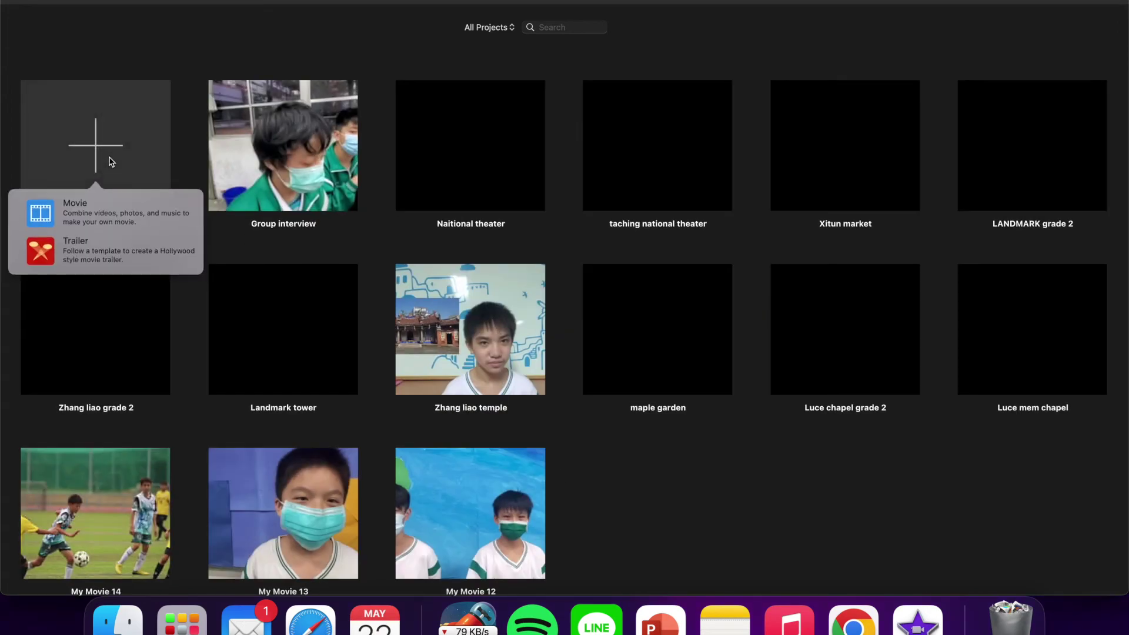
click(91, 204)
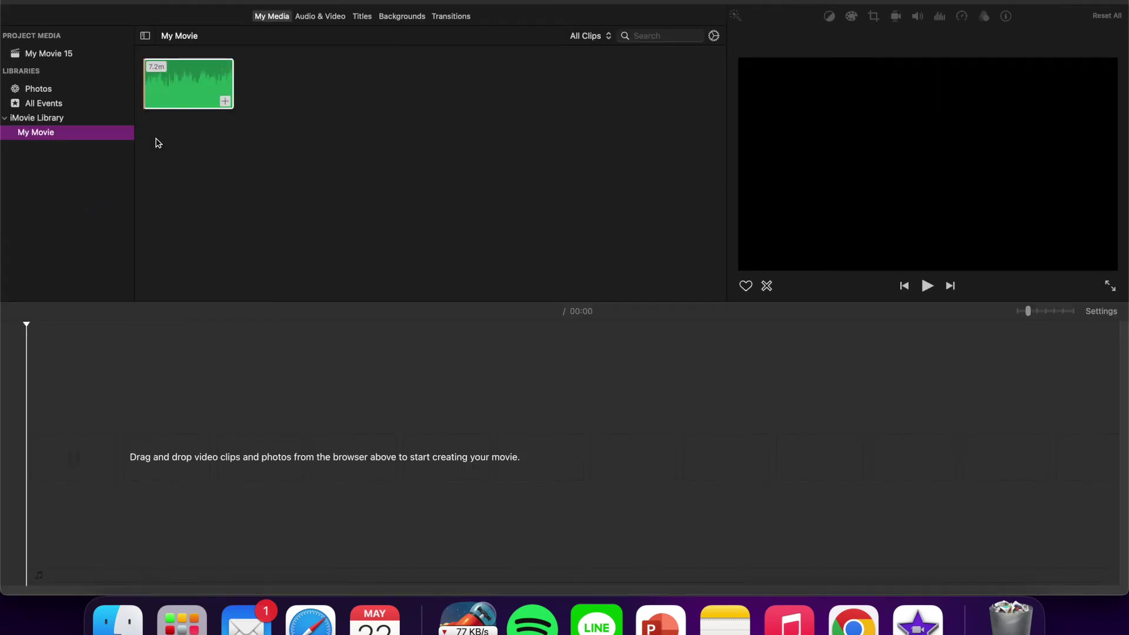
Step: Browse the Desktop for media to import, sort it by newest creation date, and place pk1.mov at the start of the timeline
click(127, 478)
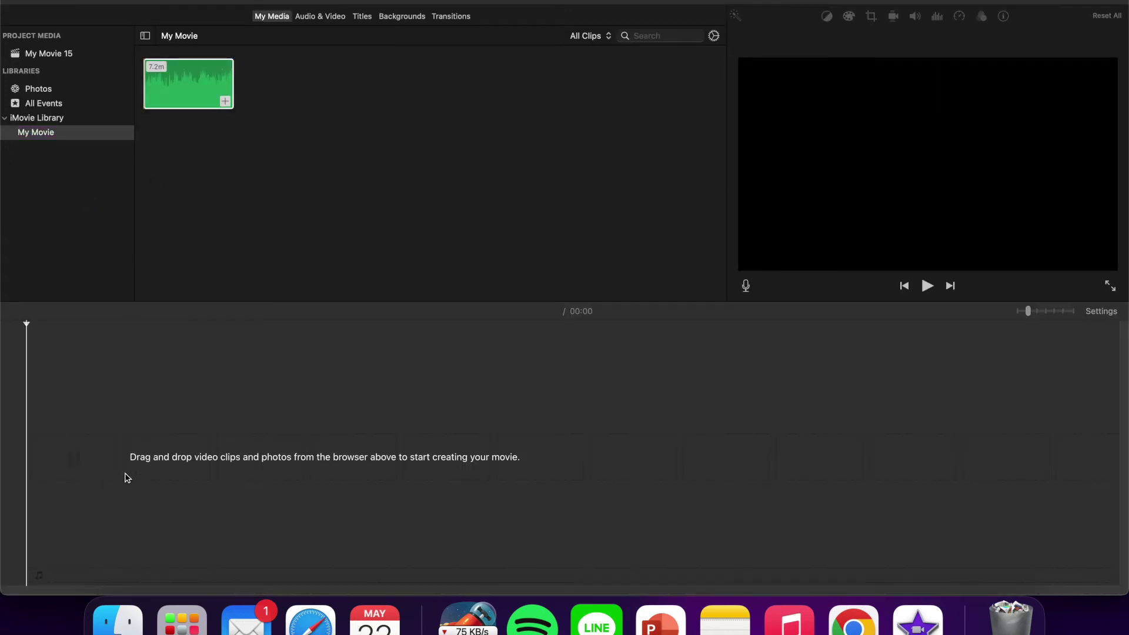
click(148, 4)
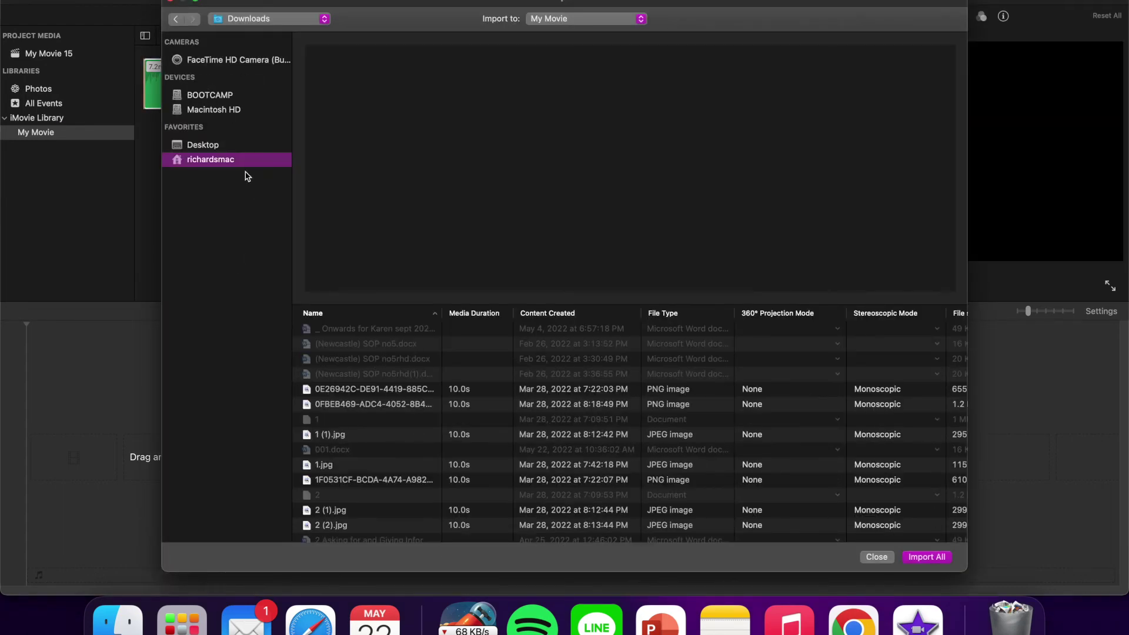
click(235, 148)
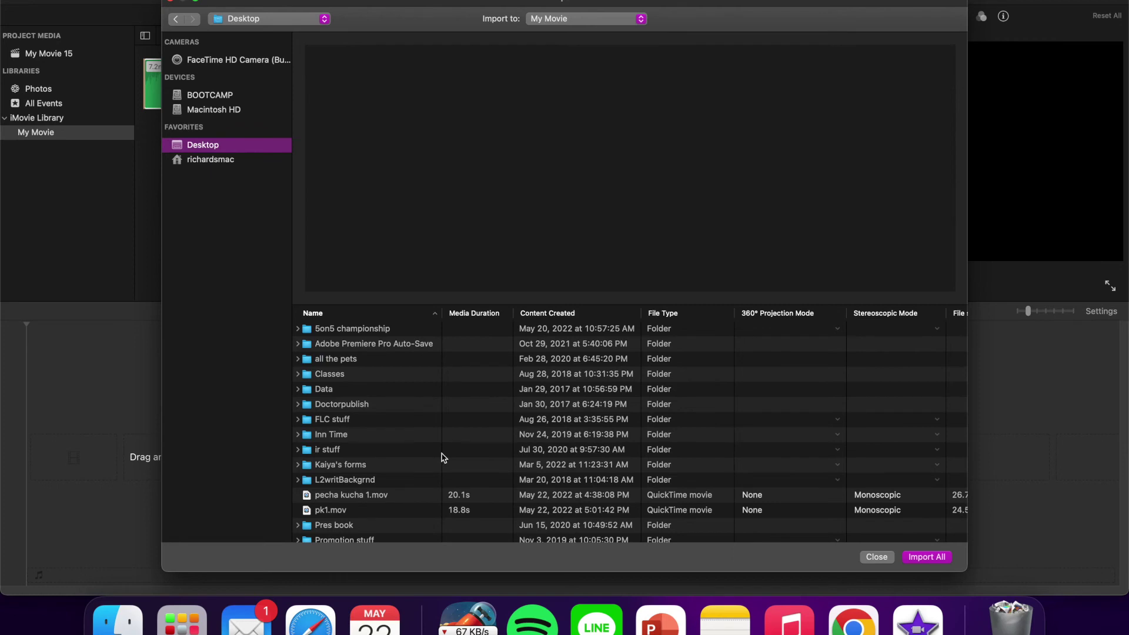
scroll(412, 412, down, 2)
scroll(470, 365, up, 2)
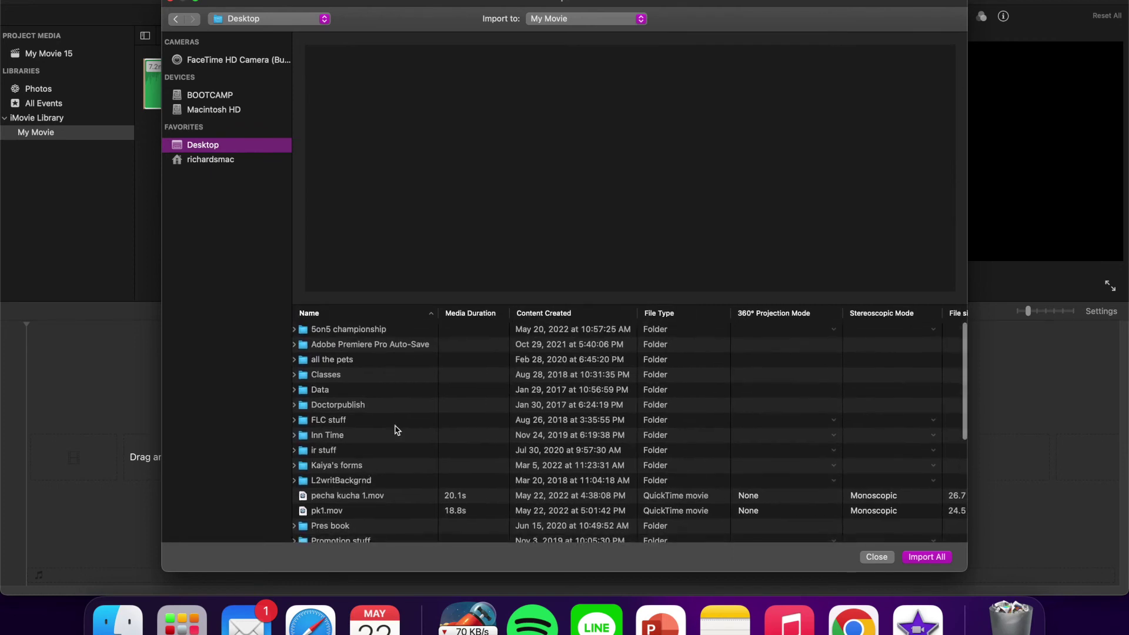
click(540, 318)
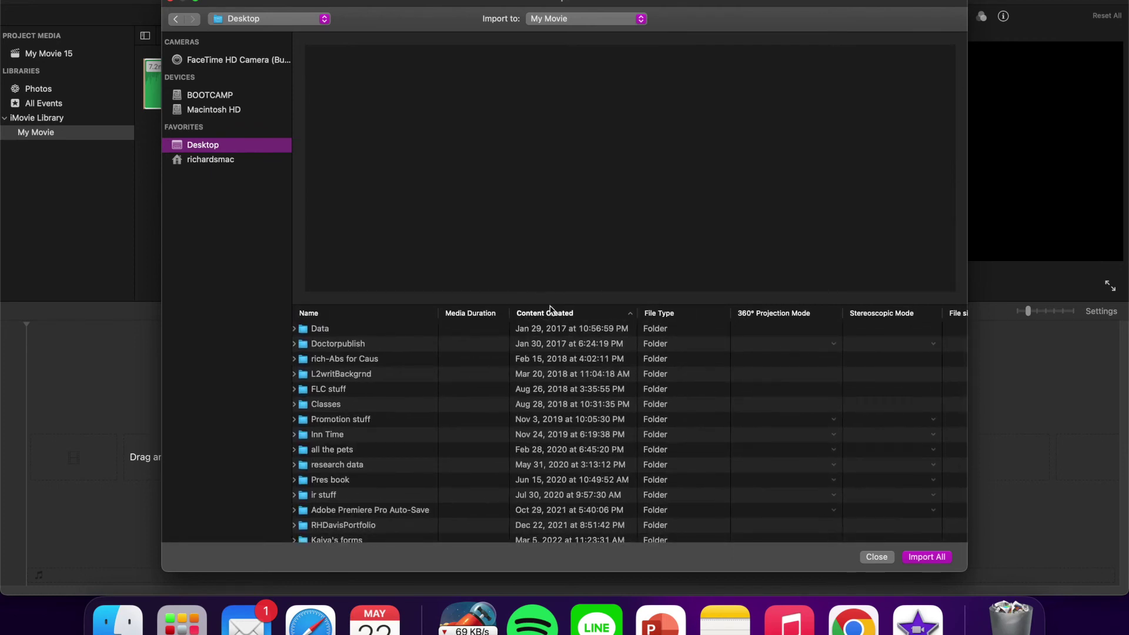
click(552, 312)
drag(331, 367, 70, 488)
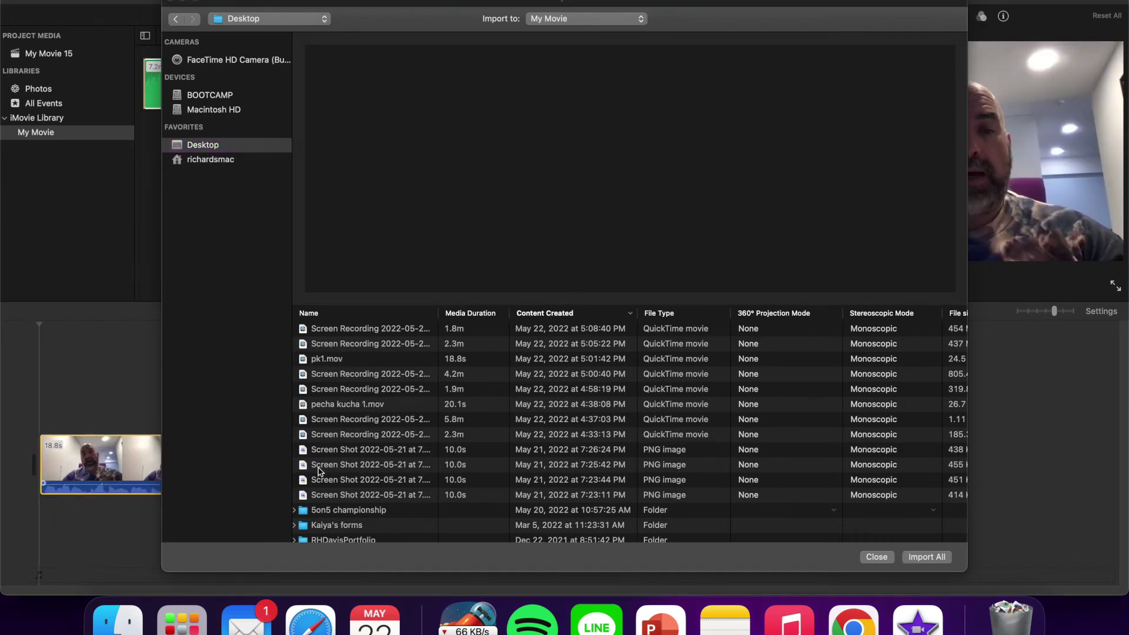
Step: Import pecha kucha 1.mov and append it to the timeline after the first webcam clip
double_click(345, 406)
click(269, 70)
drag(269, 69, 852, 457)
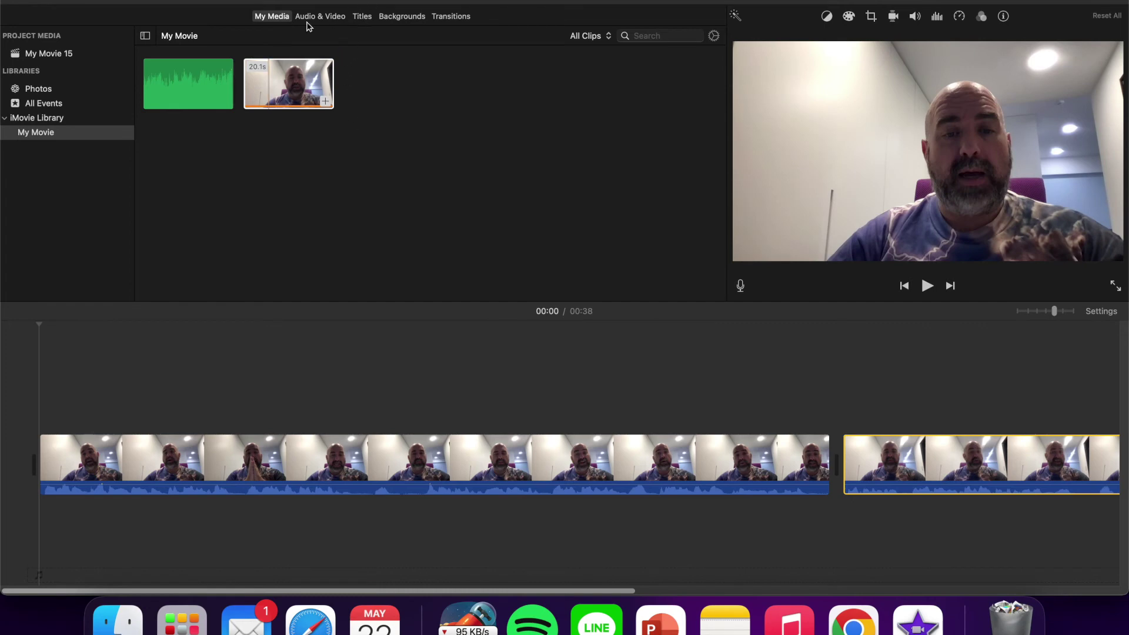
Step: Import download.jpeg from the Downloads folder, sorted by creation date, into the project's media
key(super+i)
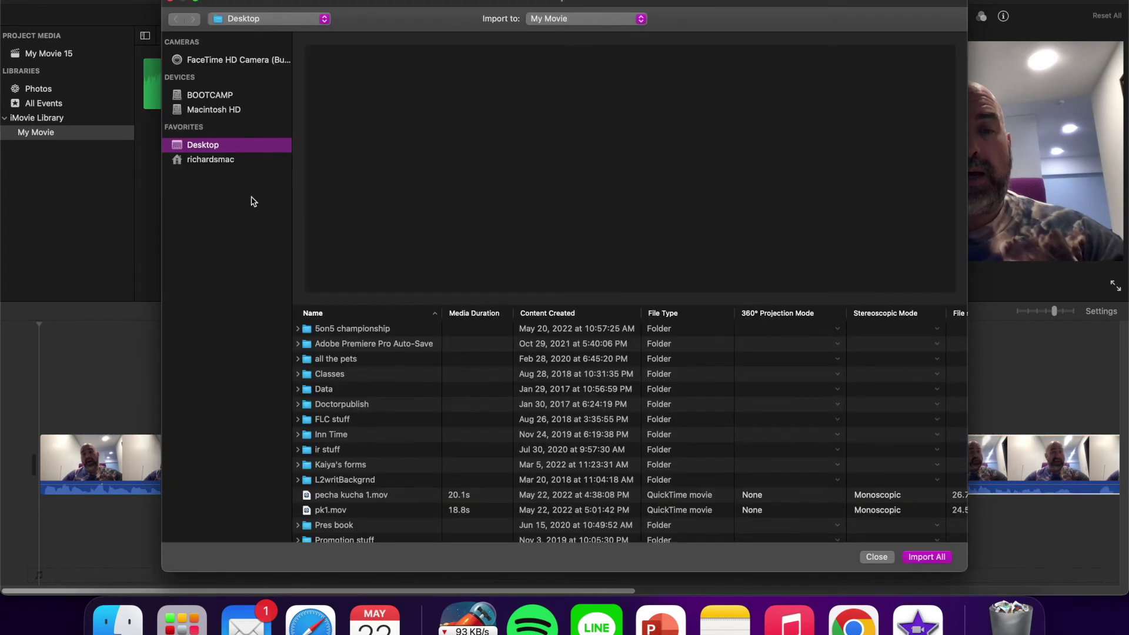
click(234, 164)
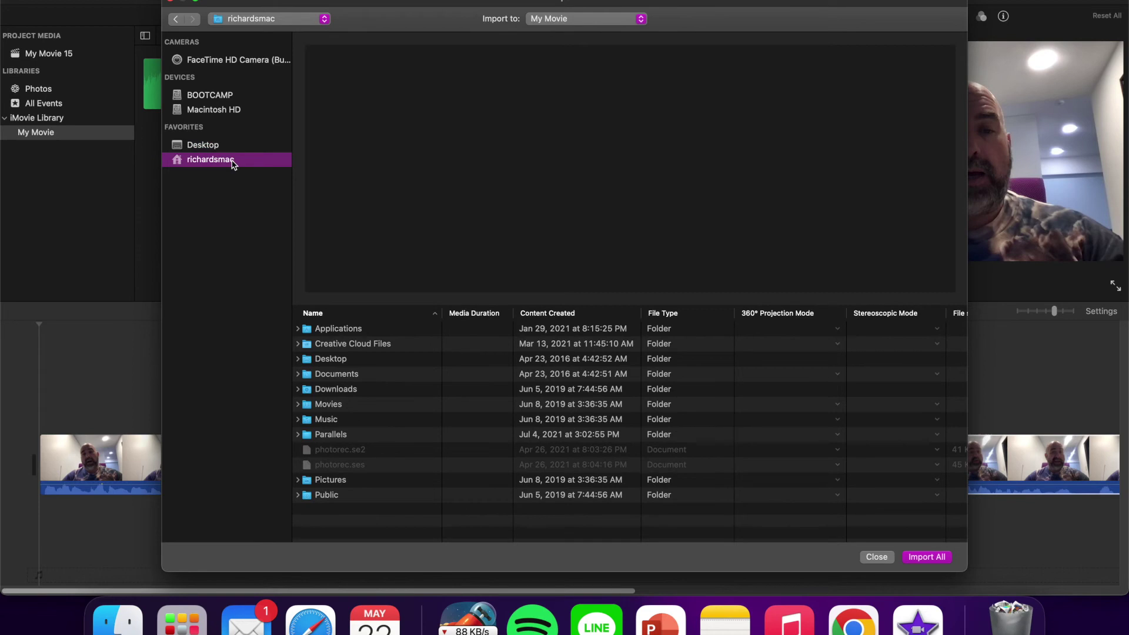
double_click(369, 389)
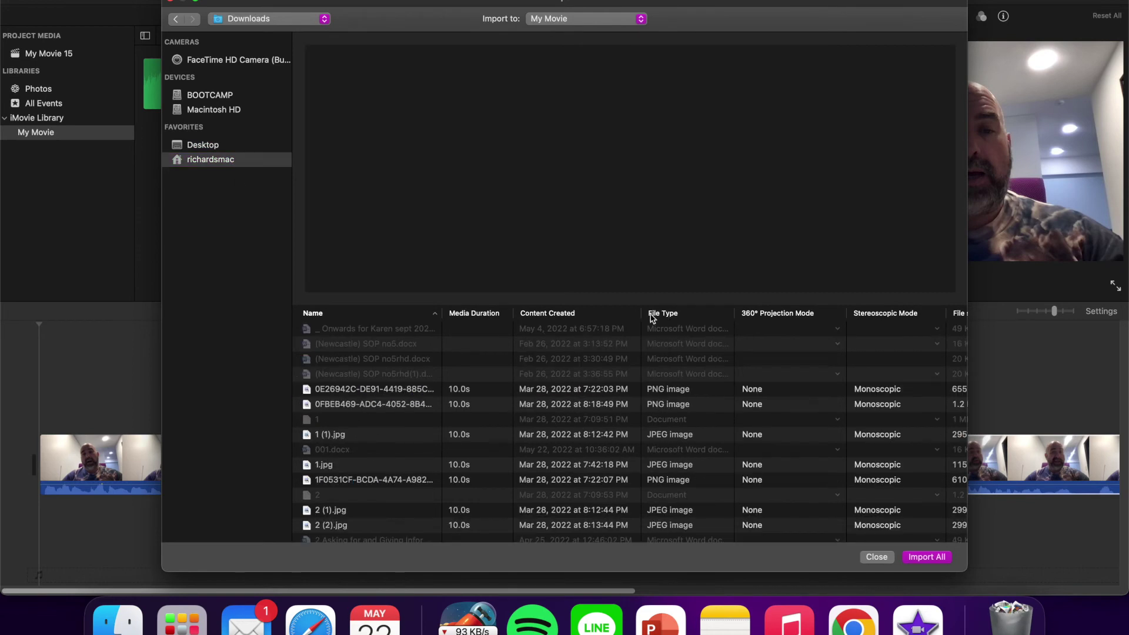
click(562, 316)
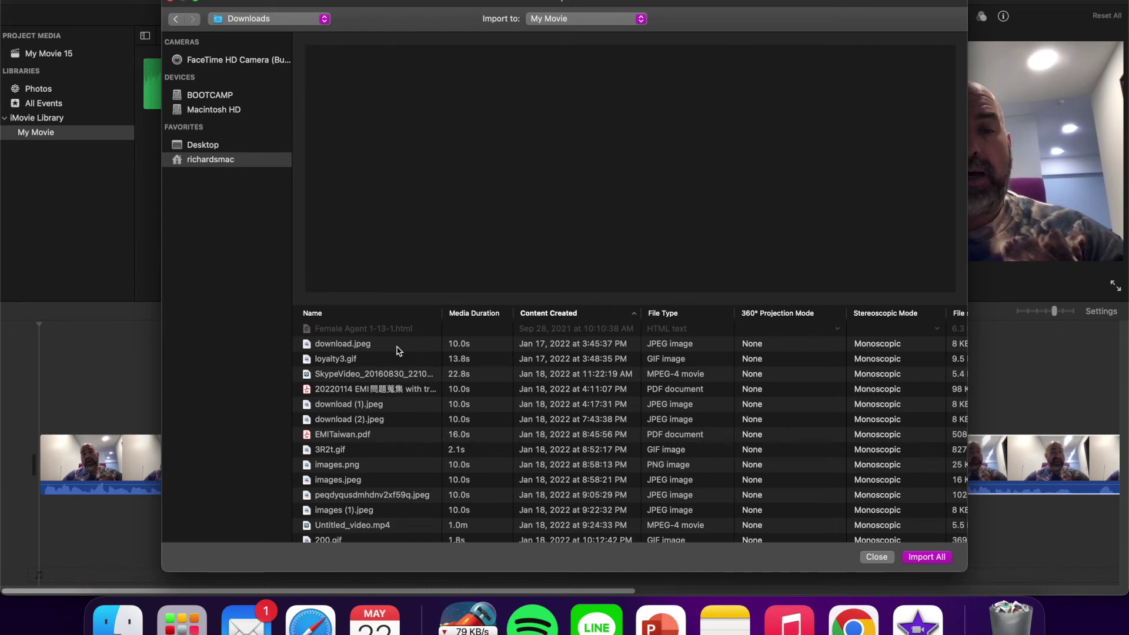
double_click(399, 352)
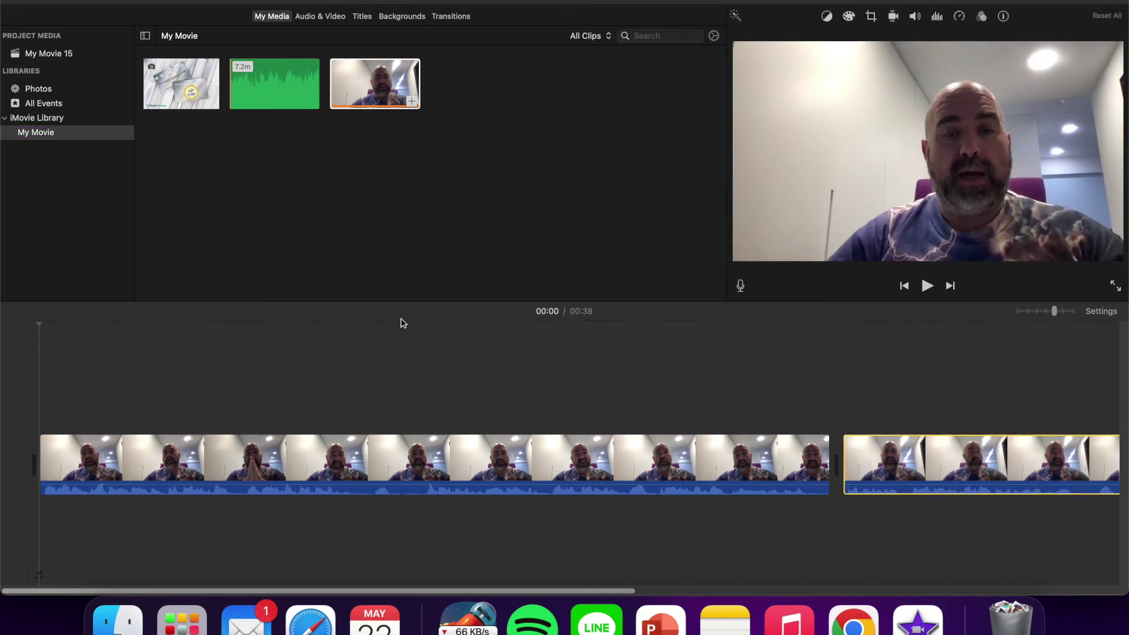
Step: Overlay the rewards card picture above the first webcam clip and extend it to 18.8 s to match the clip
drag(178, 82, 41, 385)
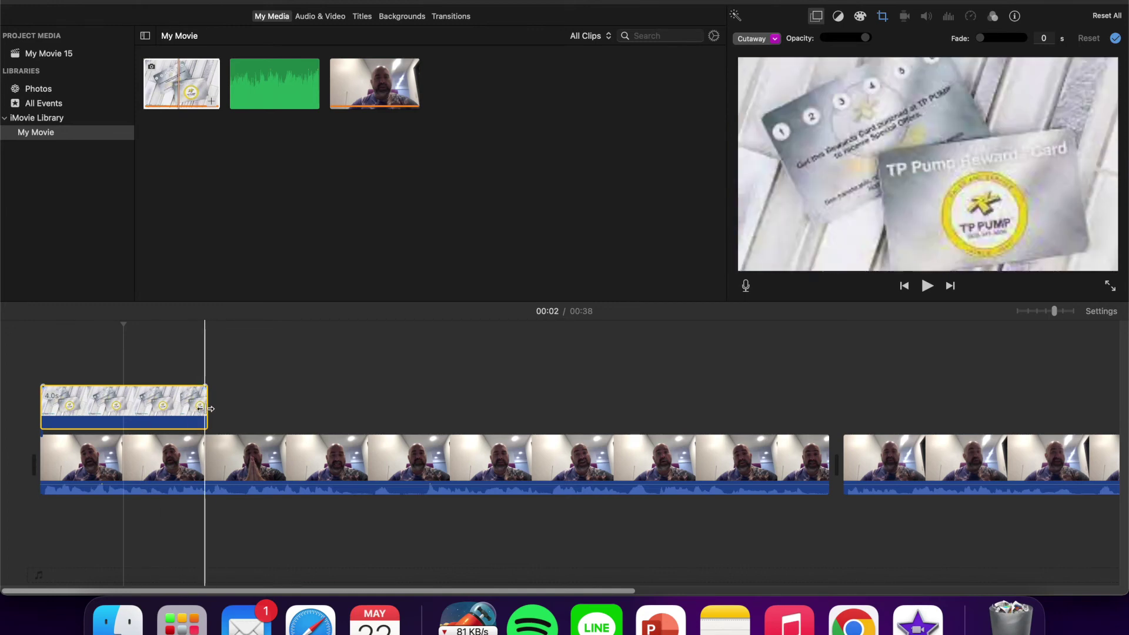
drag(242, 409, 828, 420)
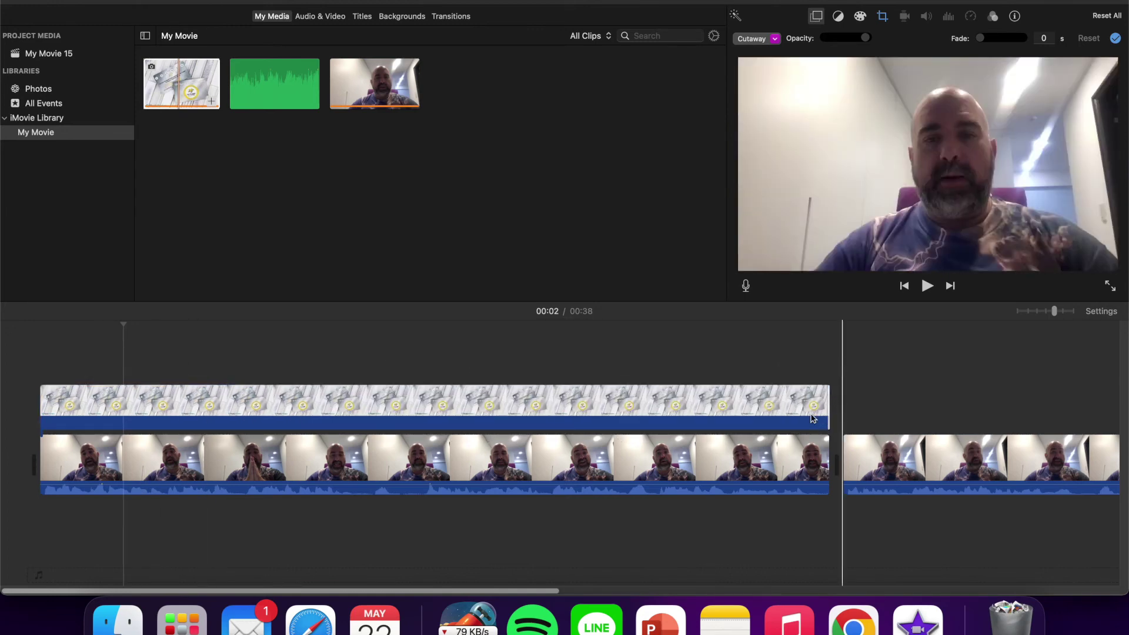
click(779, 413)
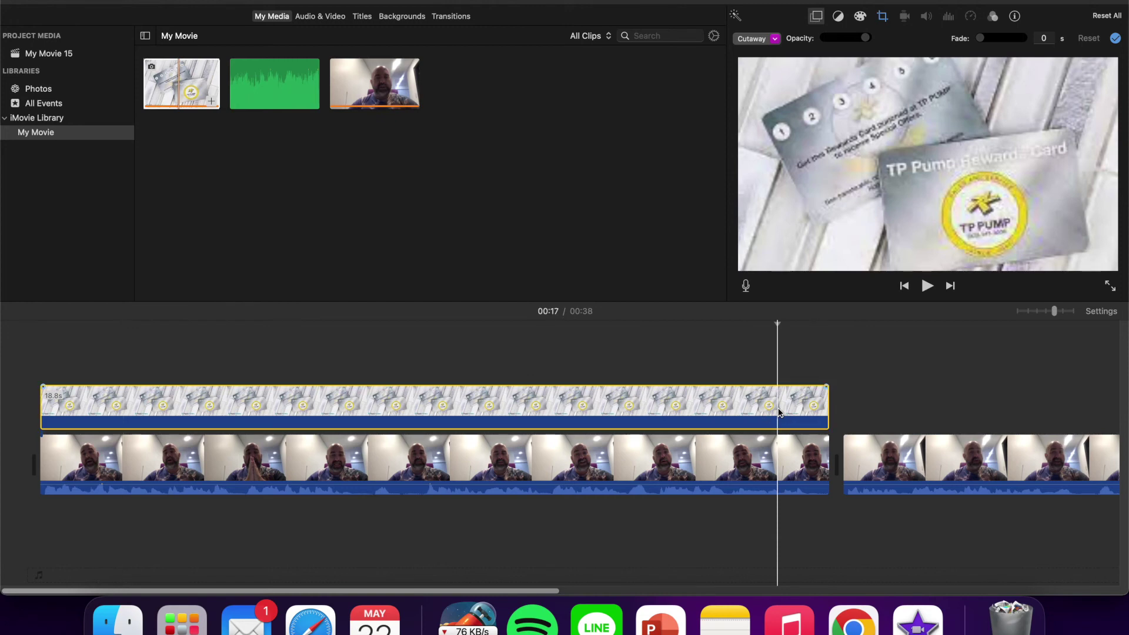
Step: Change the rewards card overlay from Cutaway to Split Screen and set its crop style to Fit
click(759, 40)
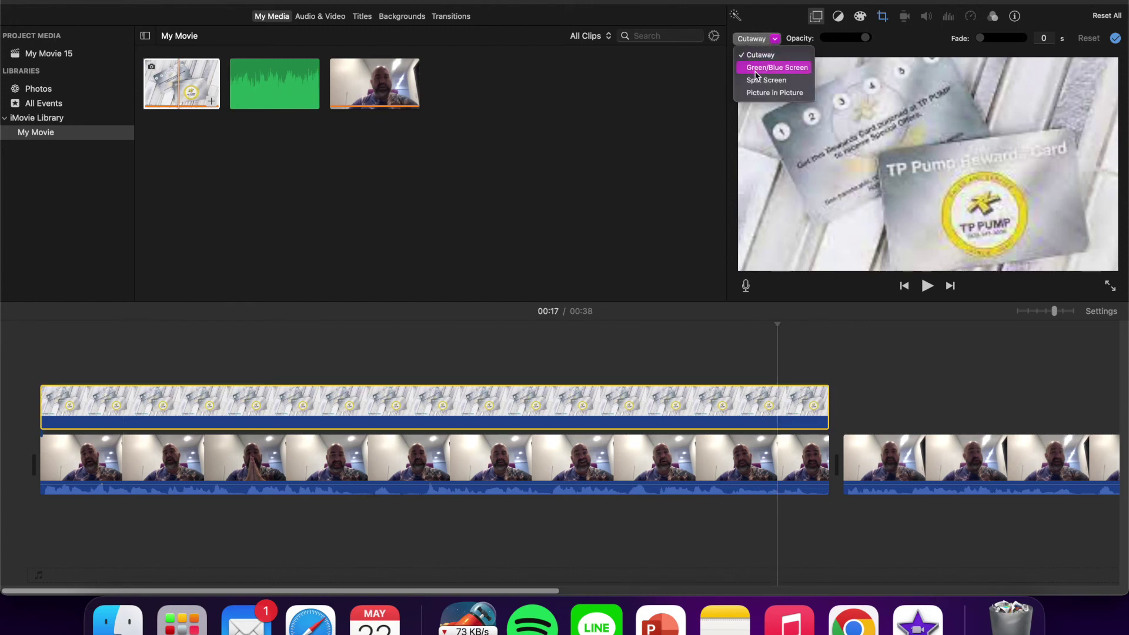
click(758, 85)
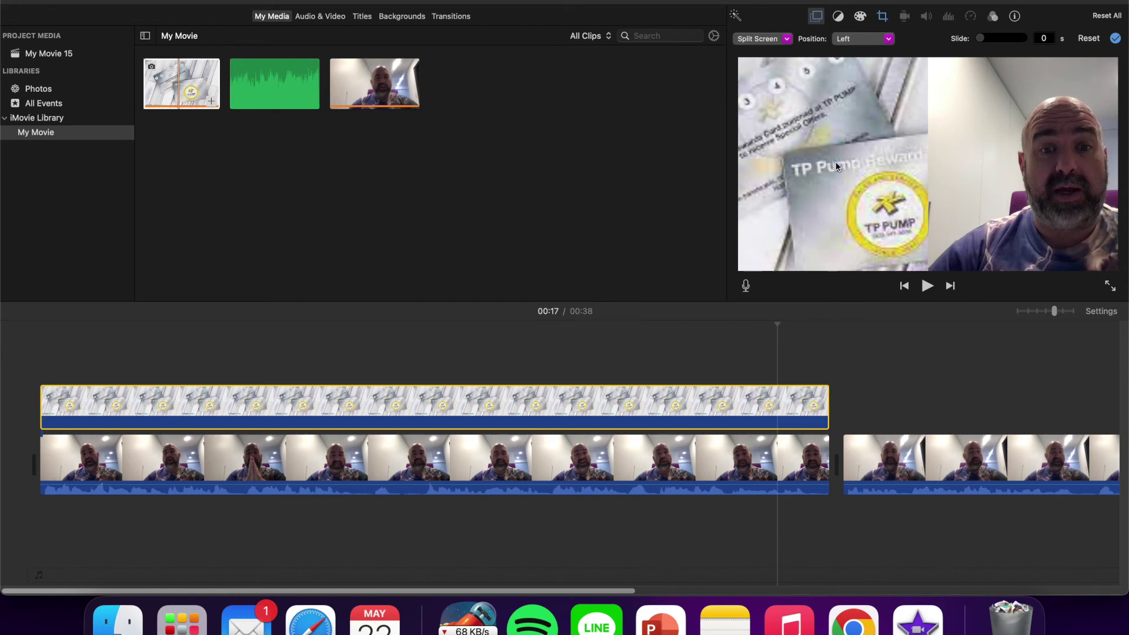
click(882, 18)
click(824, 39)
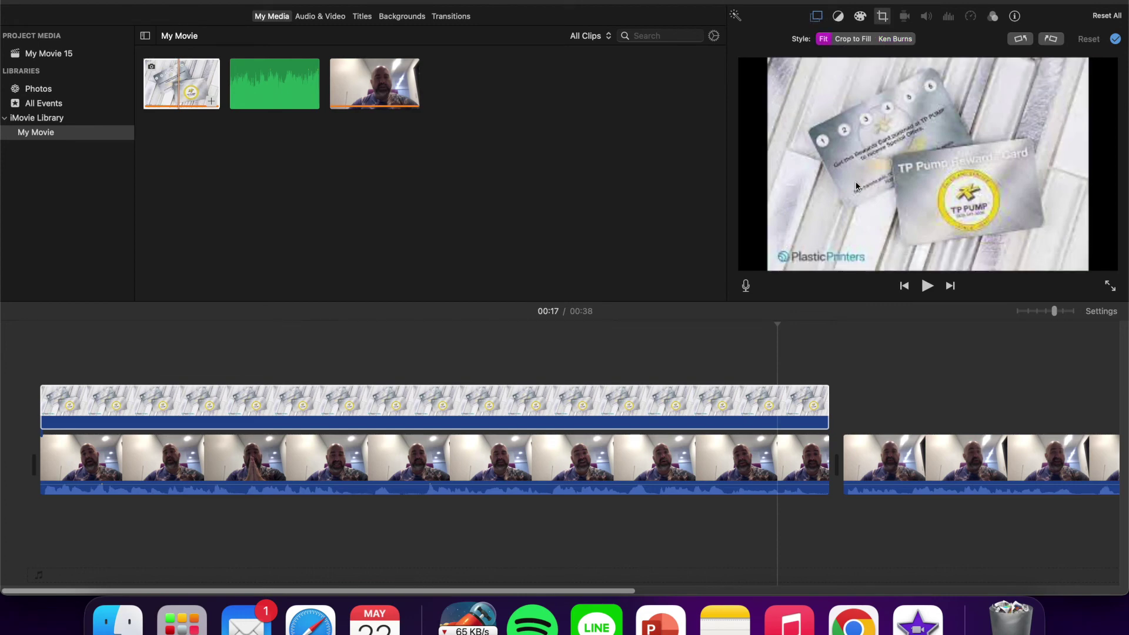
click(598, 350)
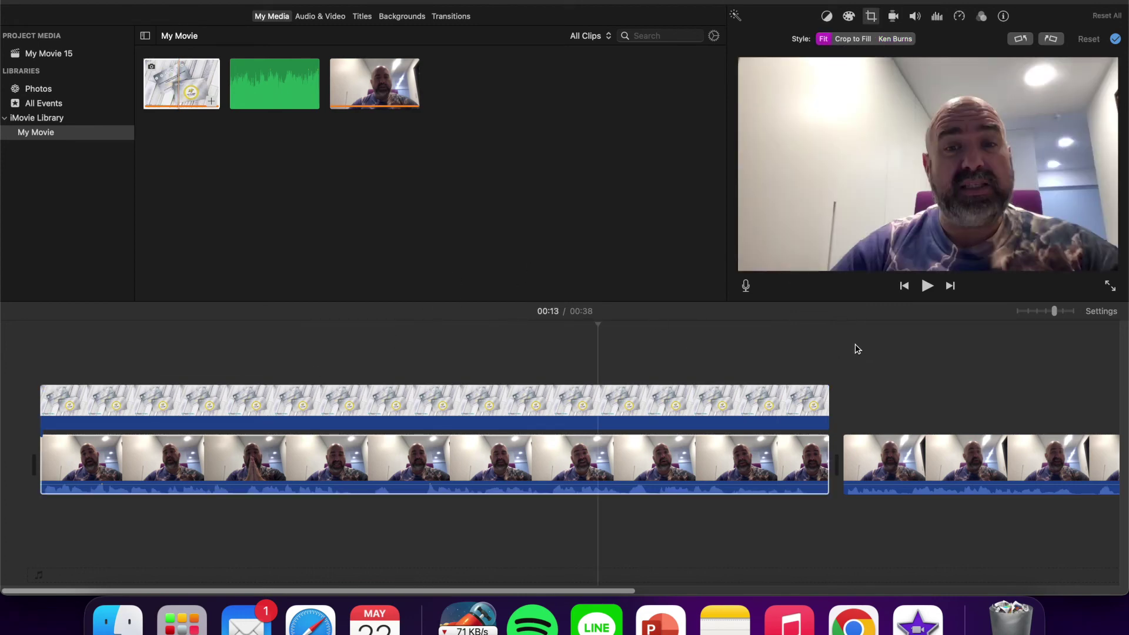
click(870, 421)
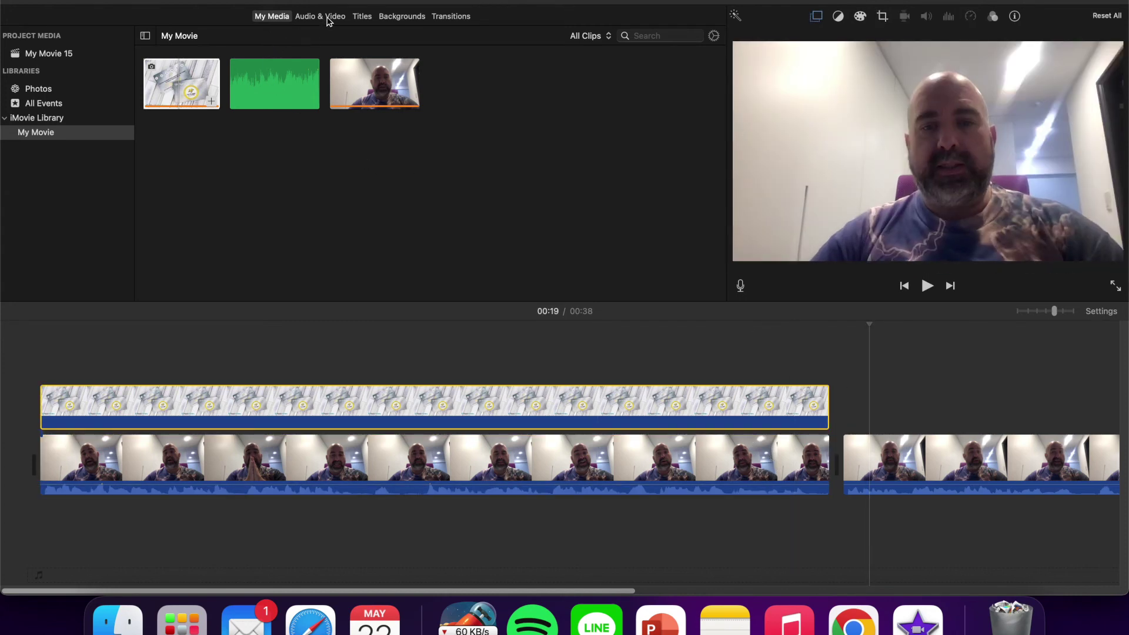
Step: Import the newest picture in the Downloads folder, the police officer photo, with the files sorted by creation date, newest first
key(super+i)
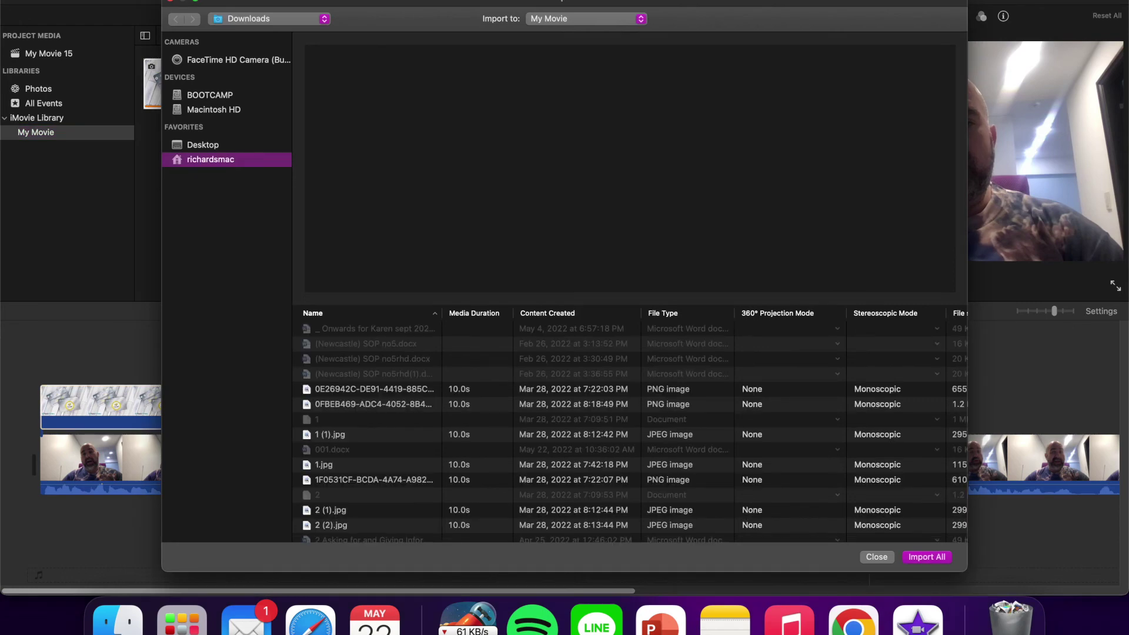
click(550, 315)
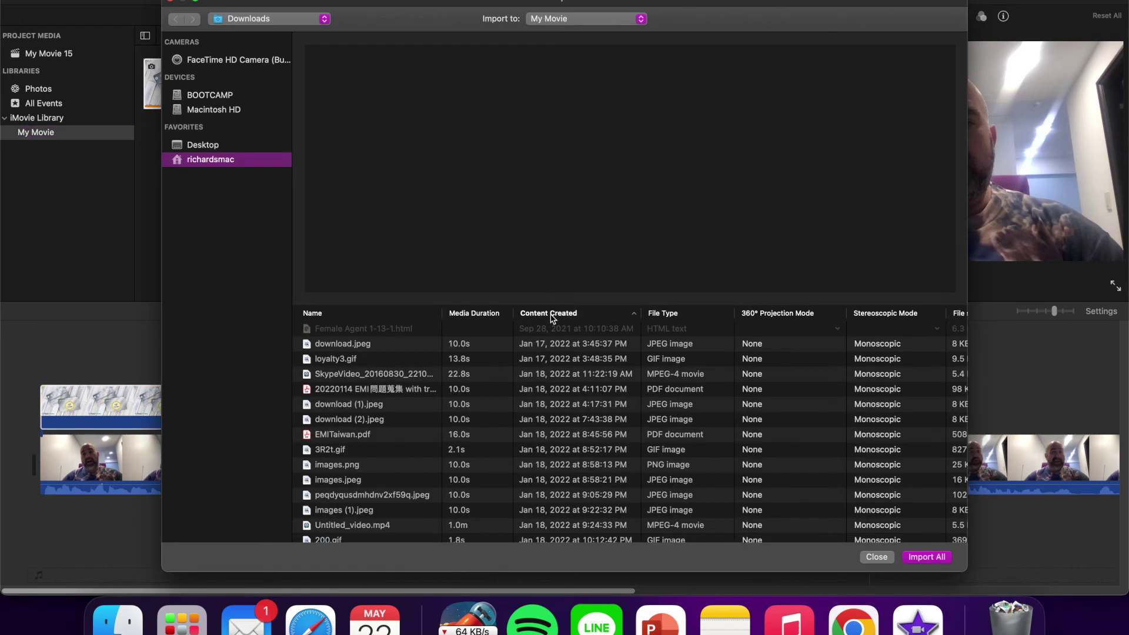
click(551, 317)
double_click(353, 334)
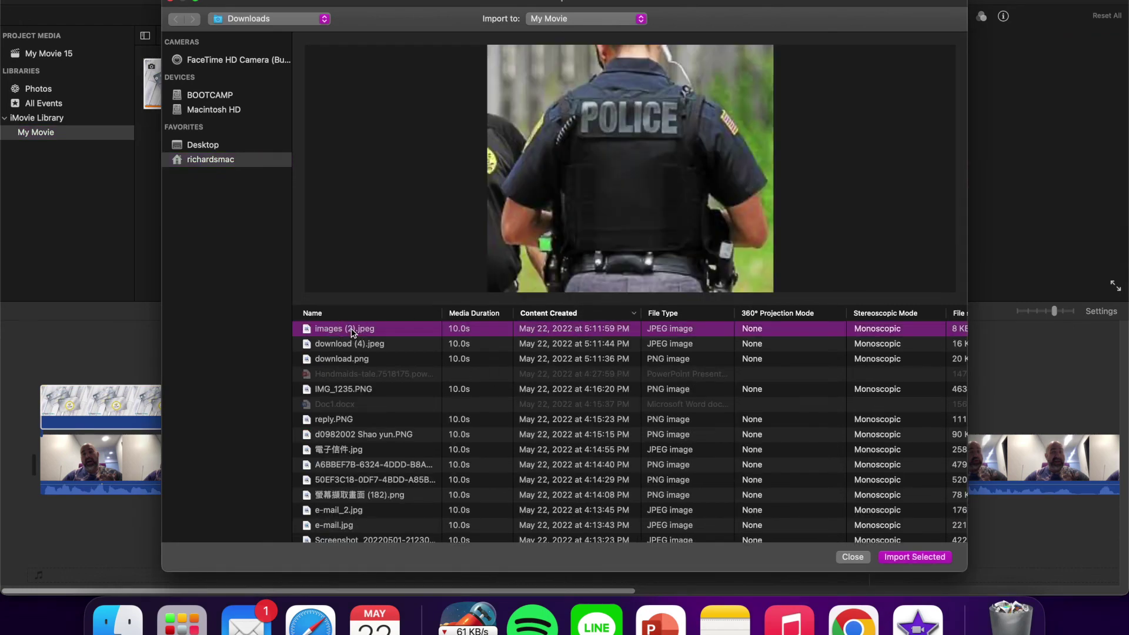
Step: Overlay the police officer picture above the second webcam clip and extend it to 20.1 s to match the clip
drag(443, 108, 843, 392)
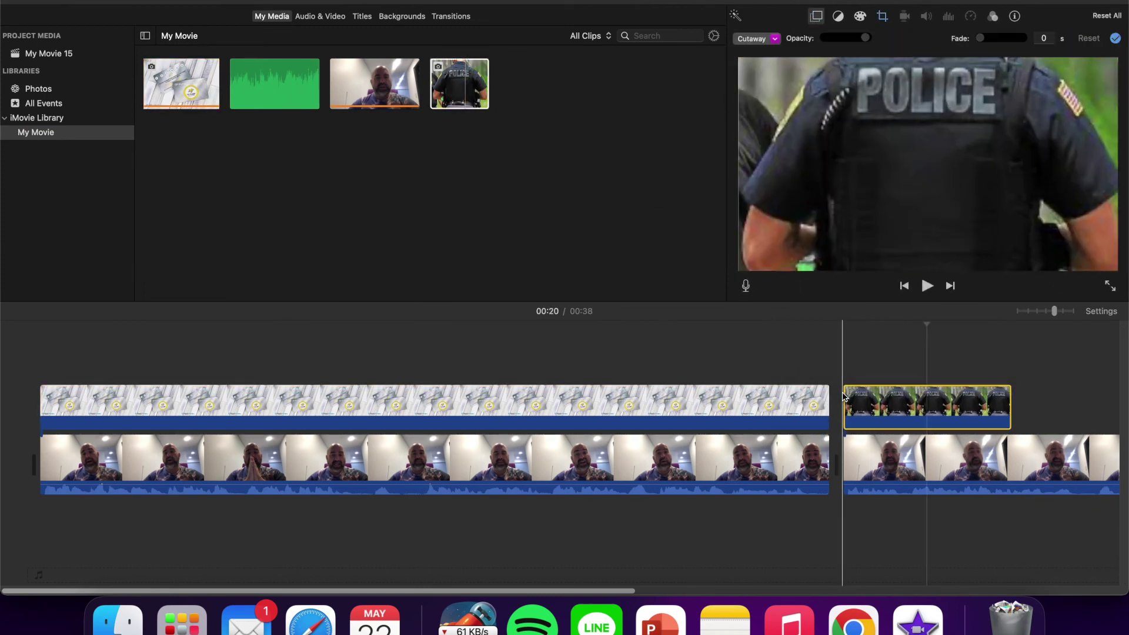
scroll(843, 392, right, 10)
scroll(845, 396, right, 2)
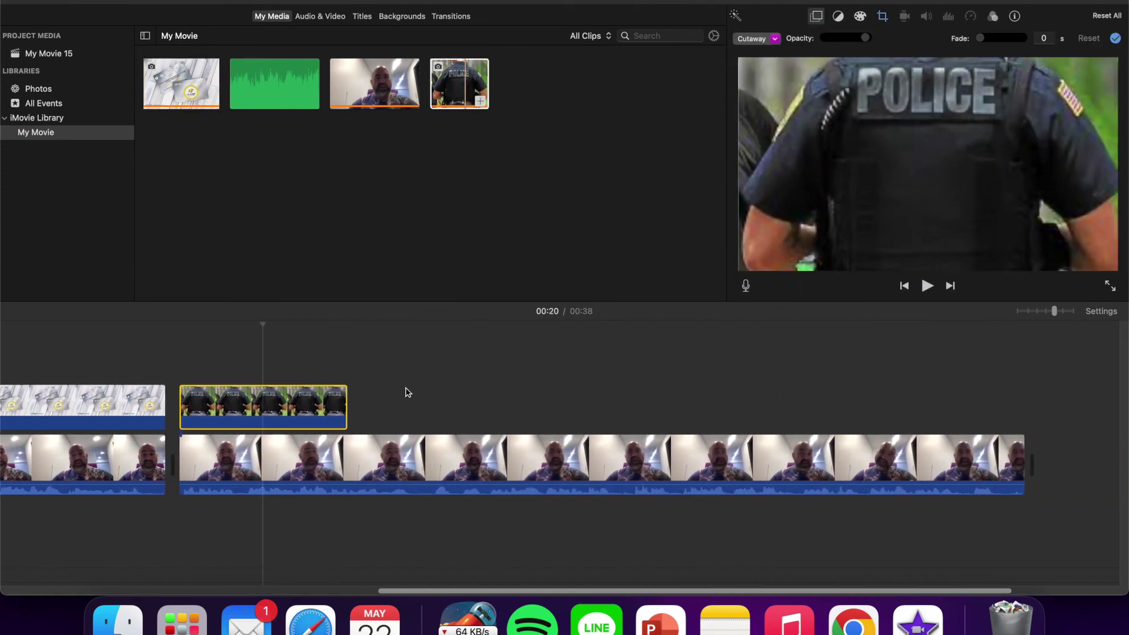
drag(347, 413, 1025, 429)
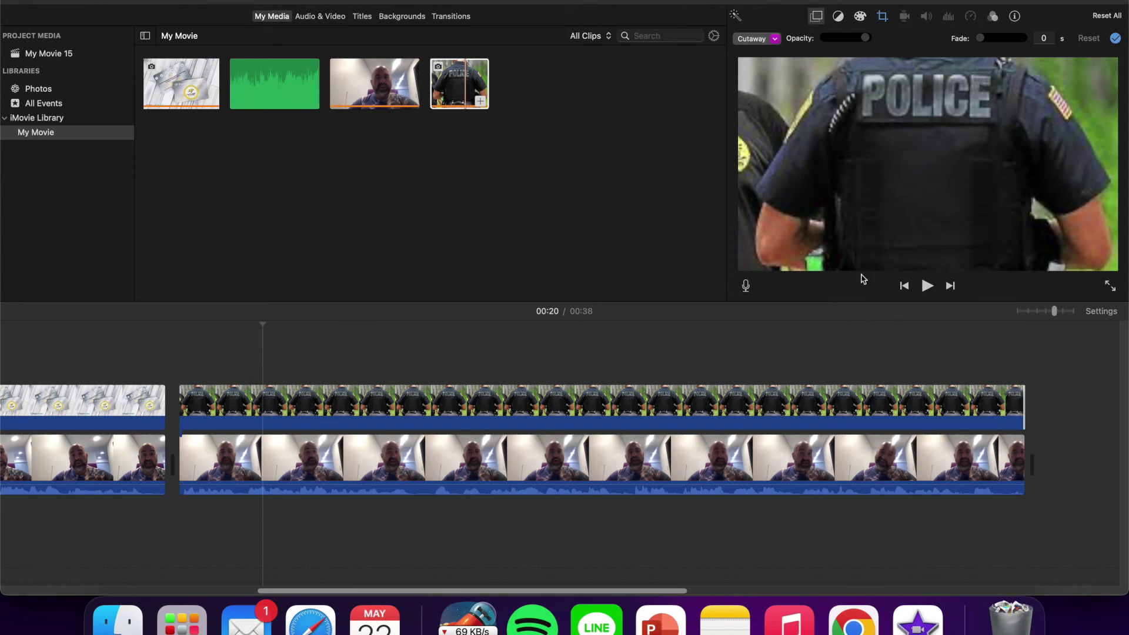
Step: Change the police picture overlay from Cutaway to Split Screen, try the Top position, and set its position to Right
click(775, 39)
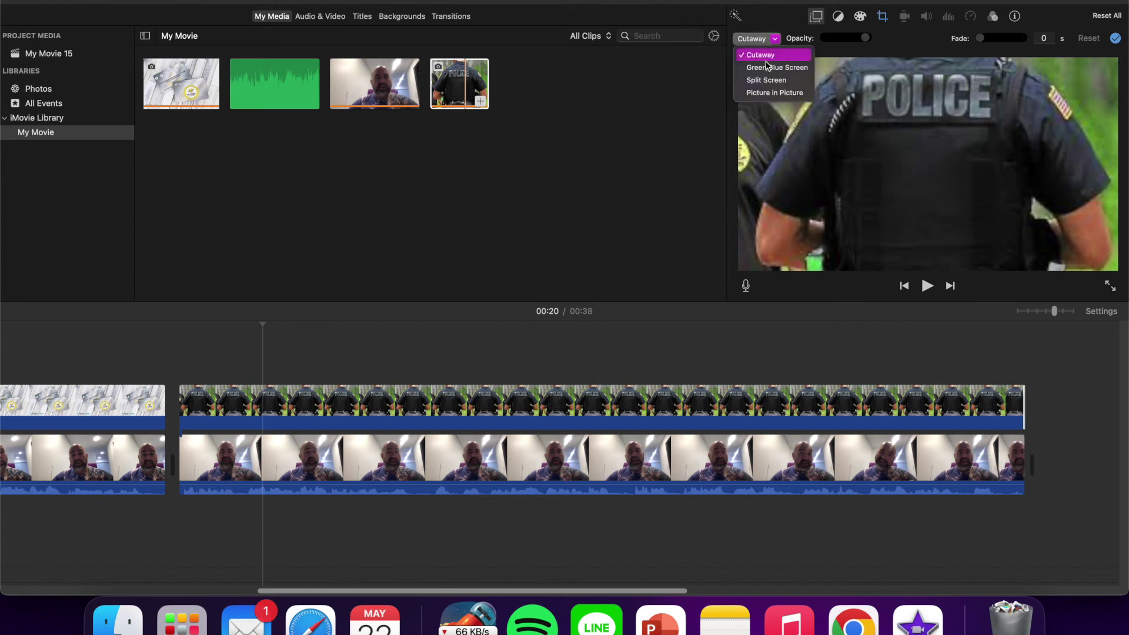
click(774, 80)
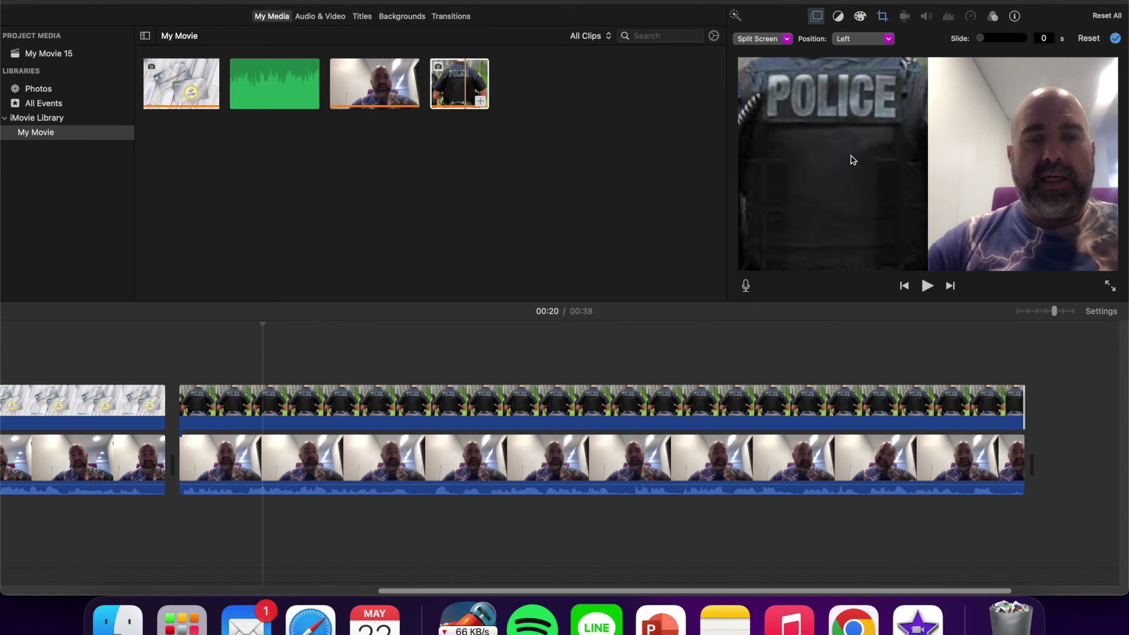
click(888, 39)
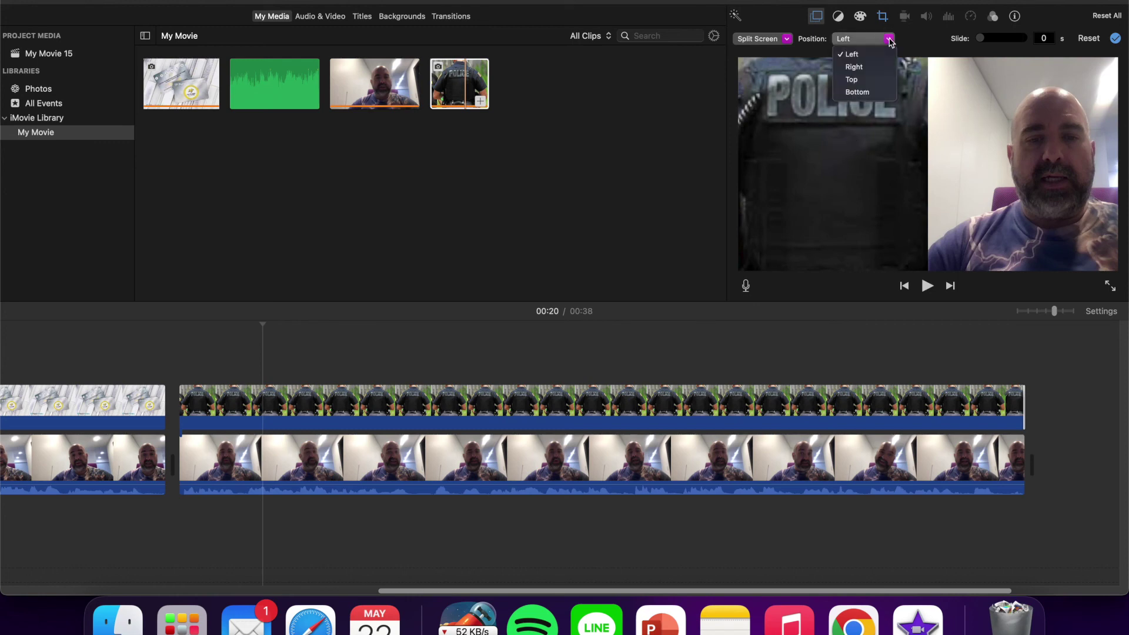
click(868, 84)
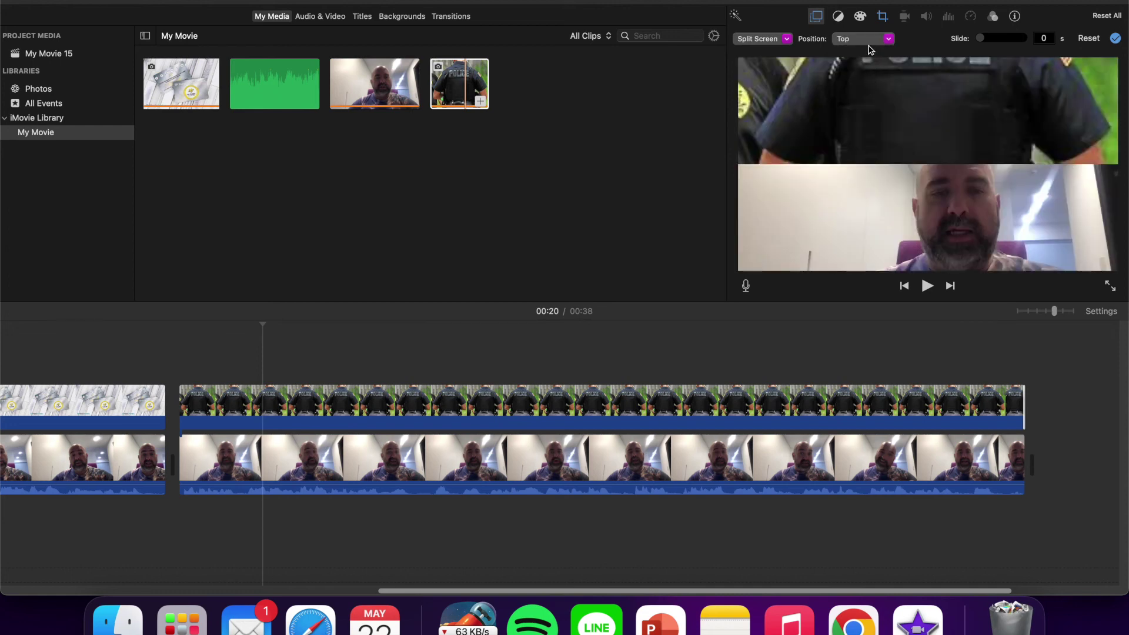
click(869, 40)
click(873, 67)
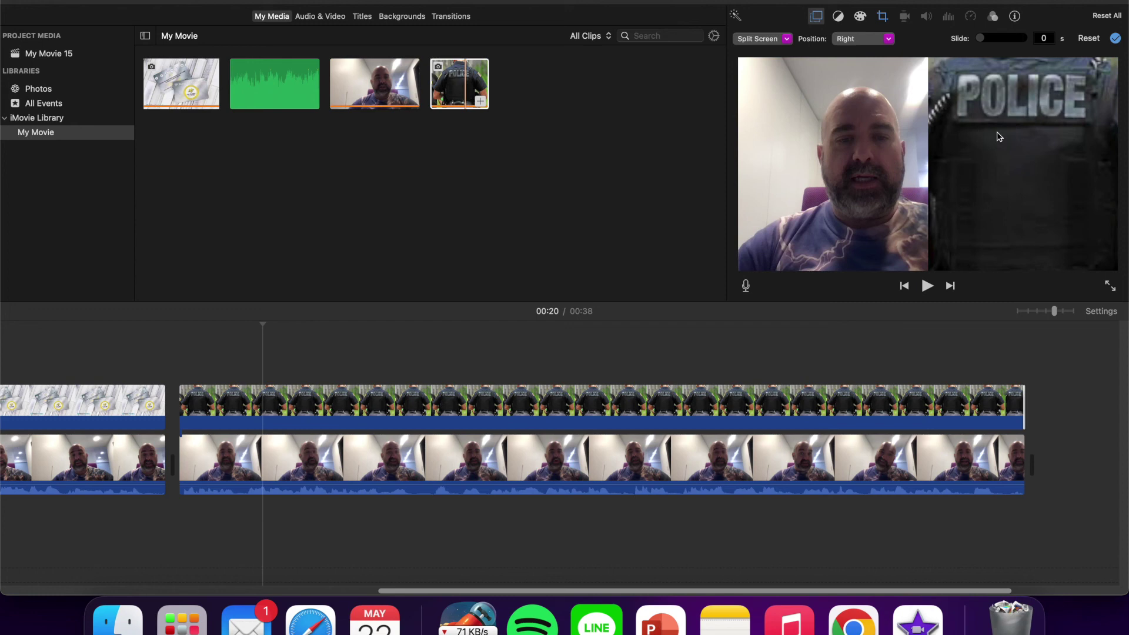
Step: Set the crop style of the police picture overlay to Fit
click(842, 393)
click(883, 17)
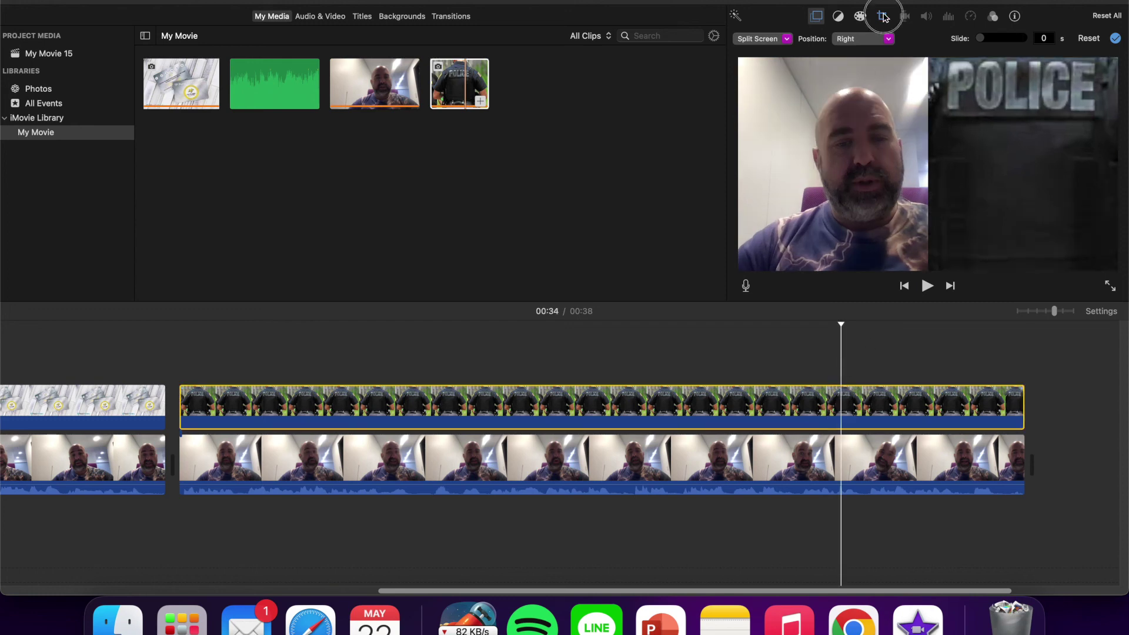
click(823, 40)
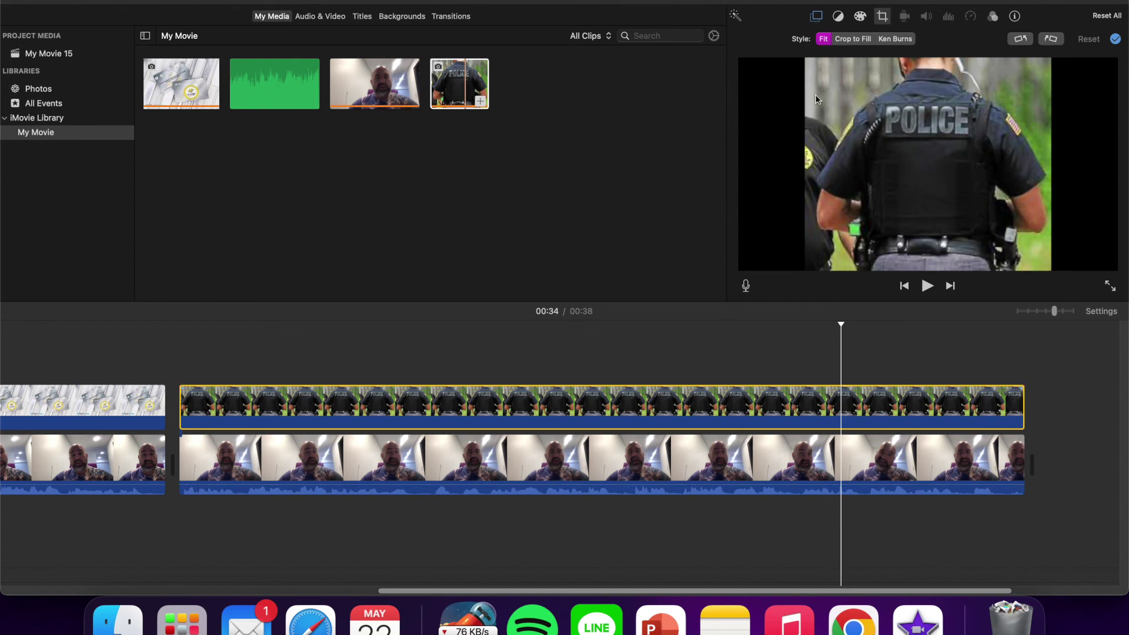
Step: Check the second webcam clip and its overlay, and play the movie from the start to review both split-screen segments
click(682, 465)
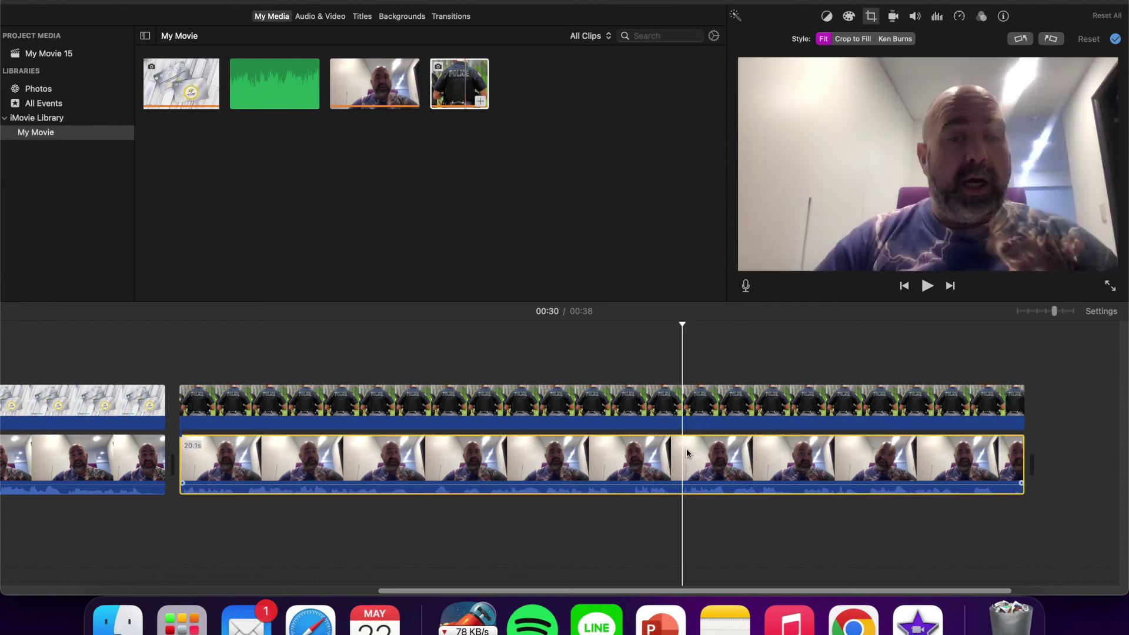
click(531, 421)
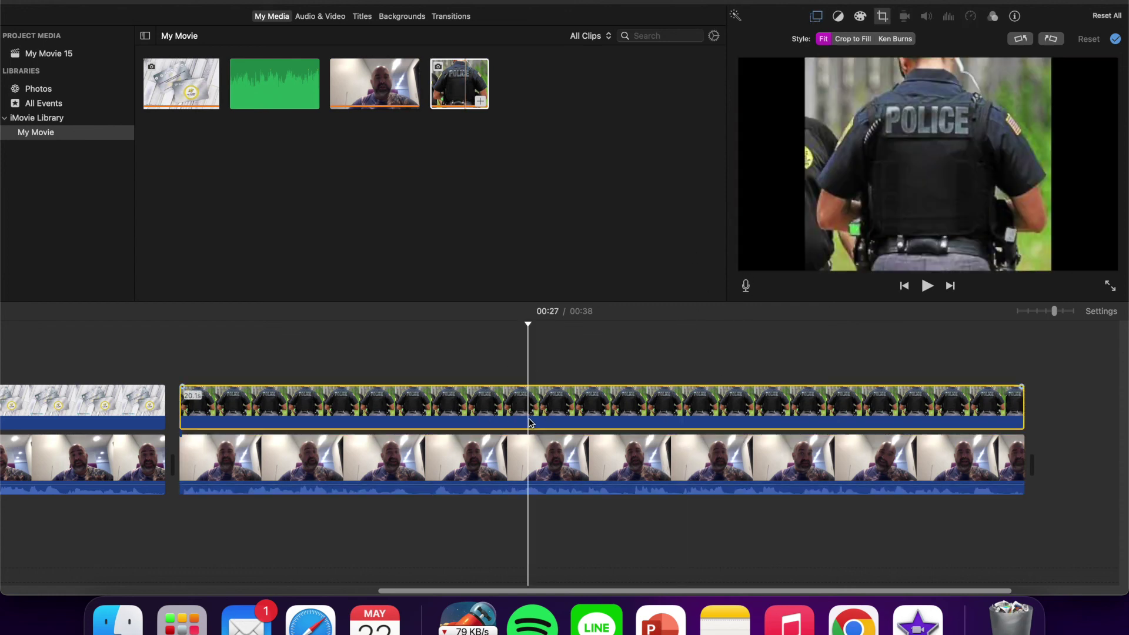
click(451, 347)
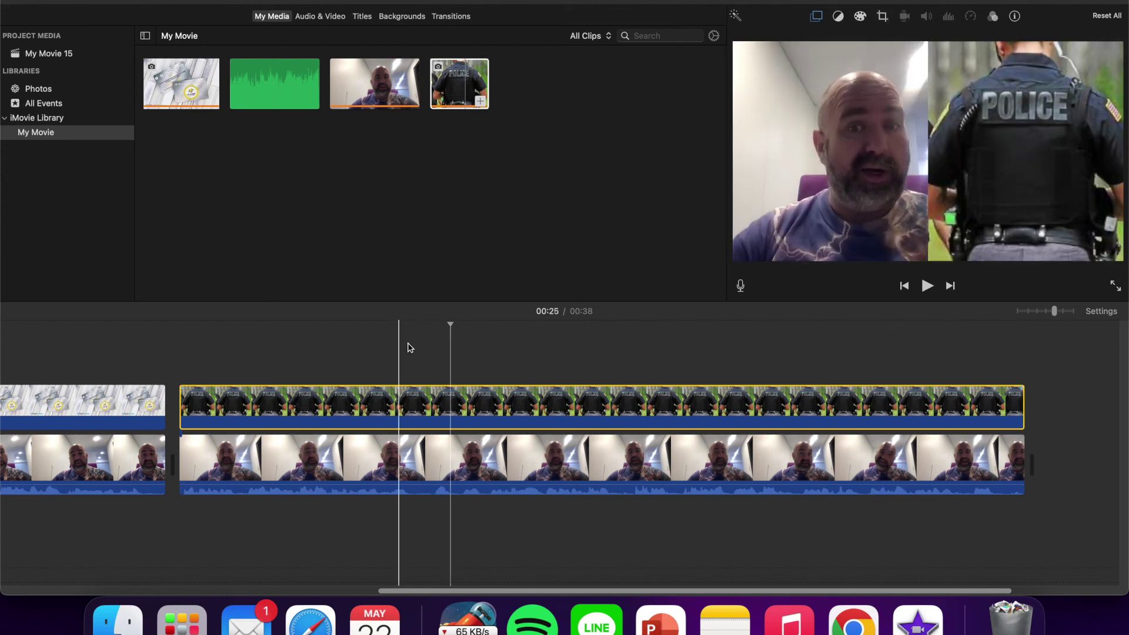
scroll(464, 398, left, 10)
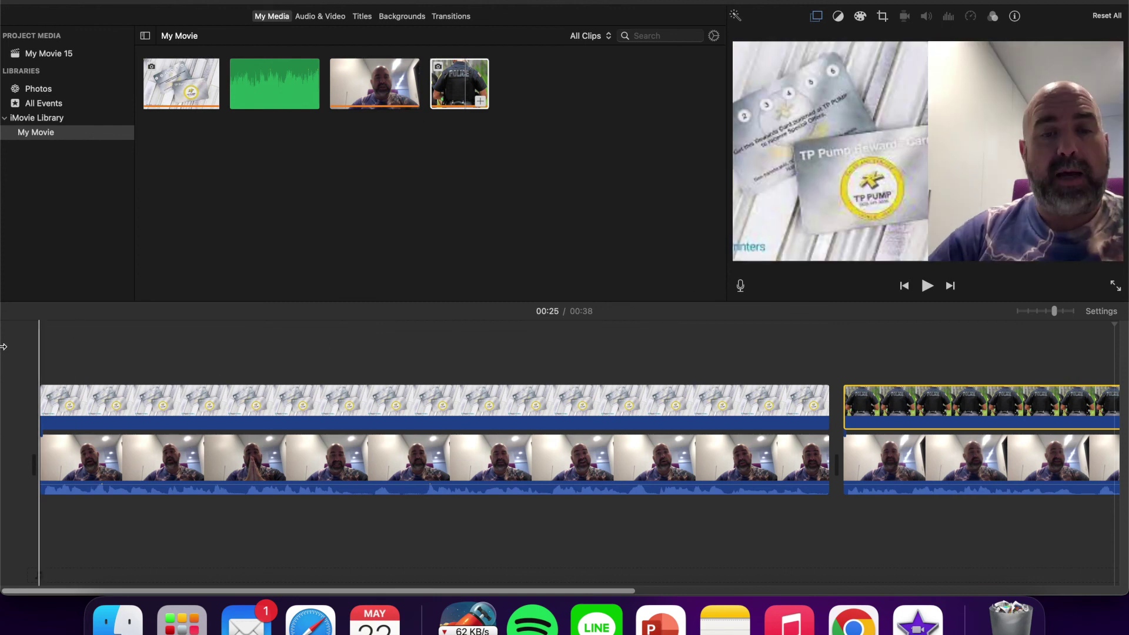
key(space)
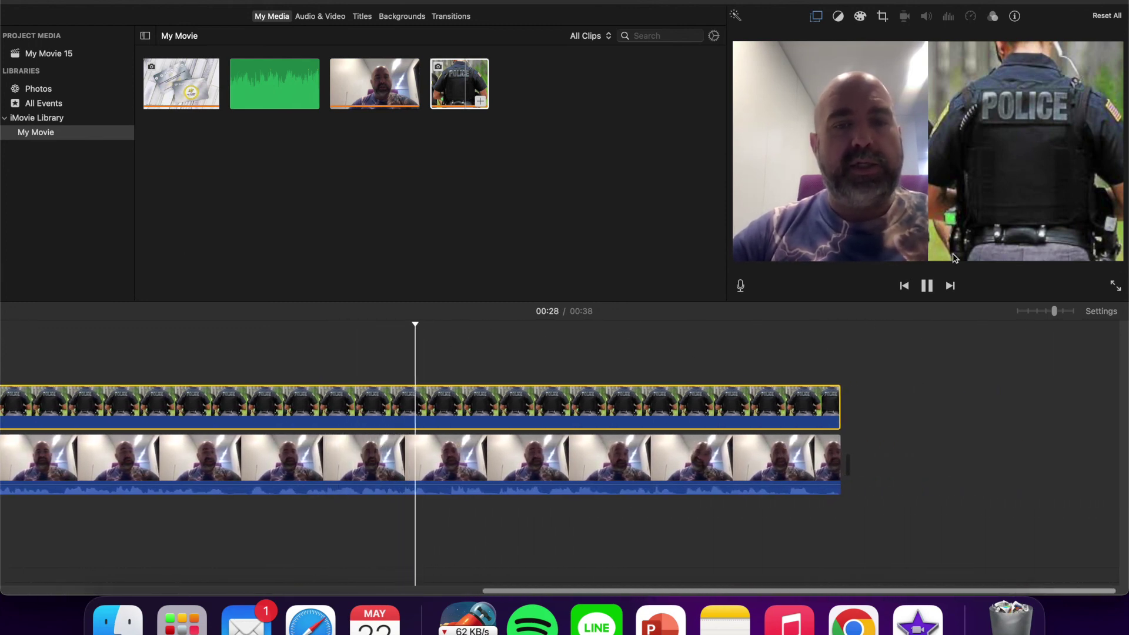
key(space)
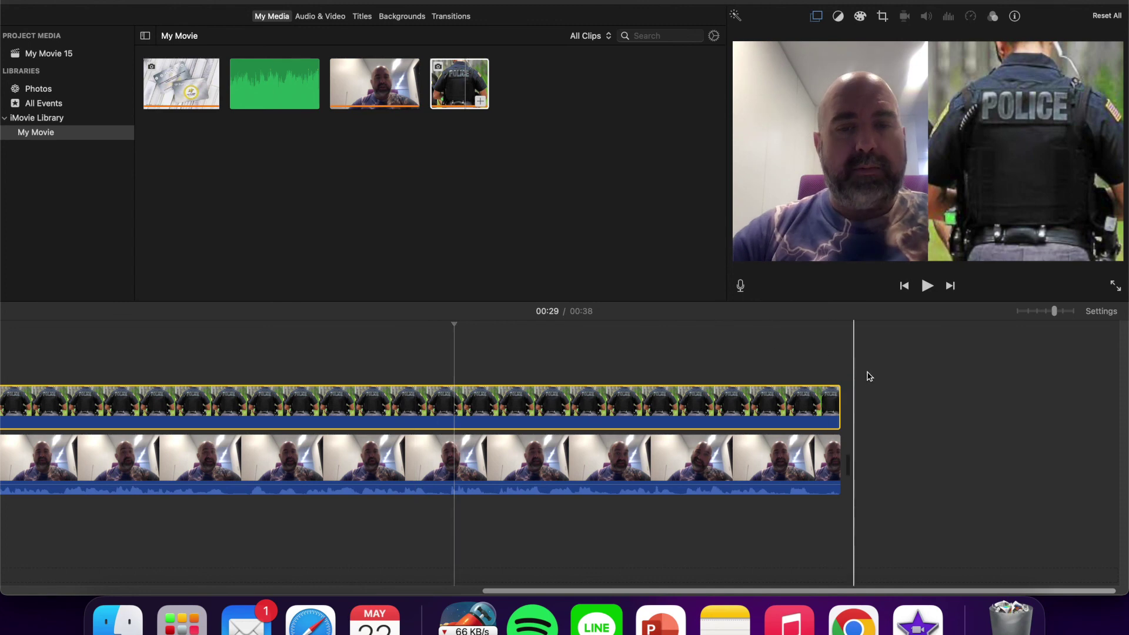